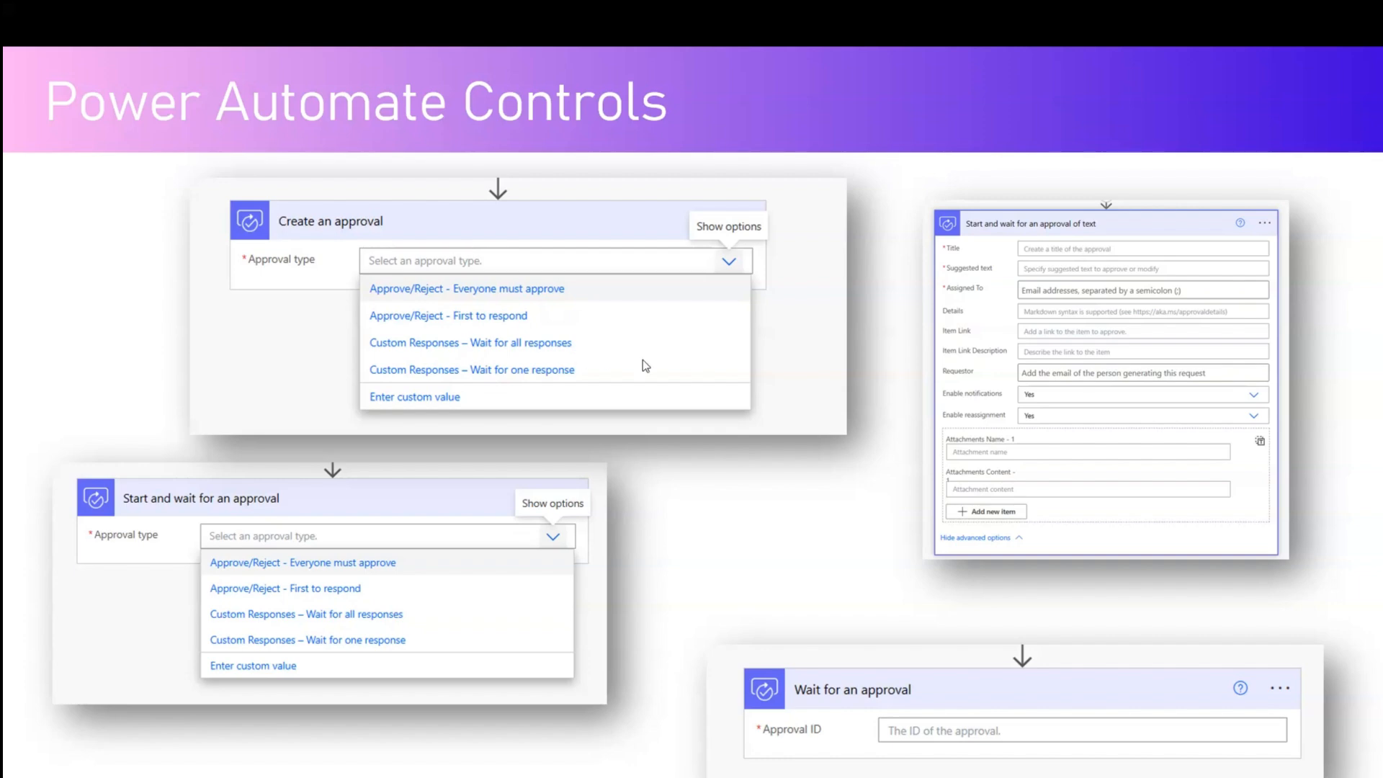
# - Advance to the Different Notifications slide and draw an arrow pointing at the Outlook email
pyautogui.click(782, 480)
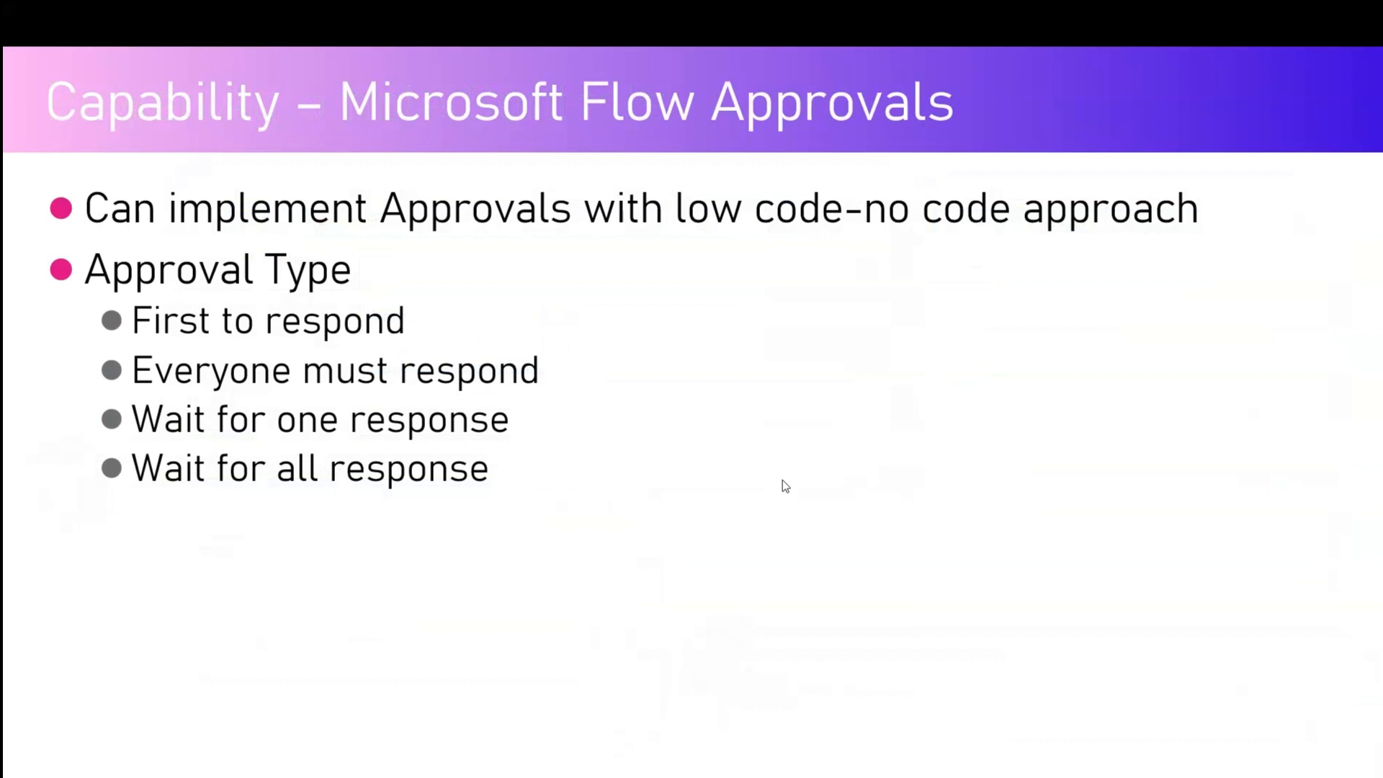
pyautogui.press('Right')
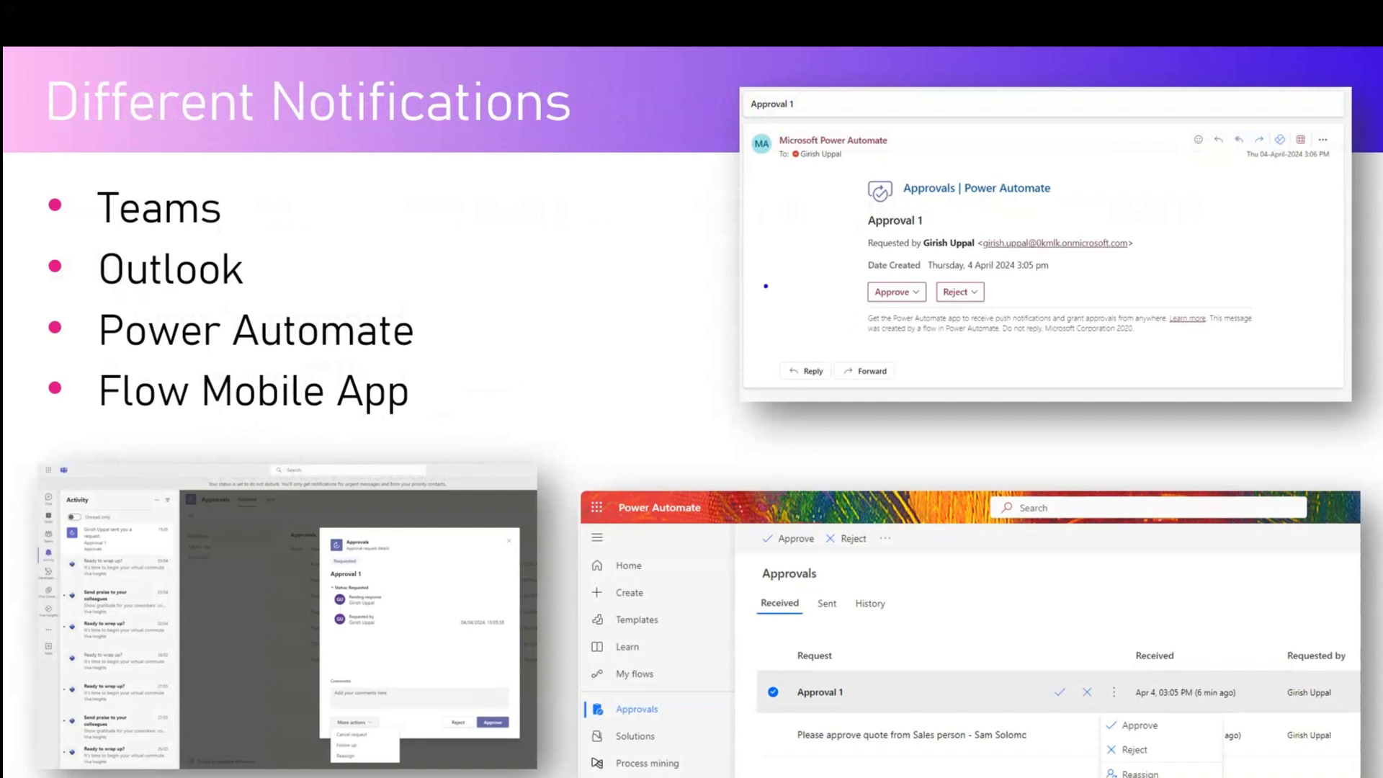
pyautogui.moveTo(614, 265); pyautogui.dragTo(765, 253)
pyautogui.moveTo(731, 240)
pyautogui.mouseDown()
pyautogui.moveTo(768, 252)
pyautogui.moveTo(737, 287)
pyautogui.mouseUp()
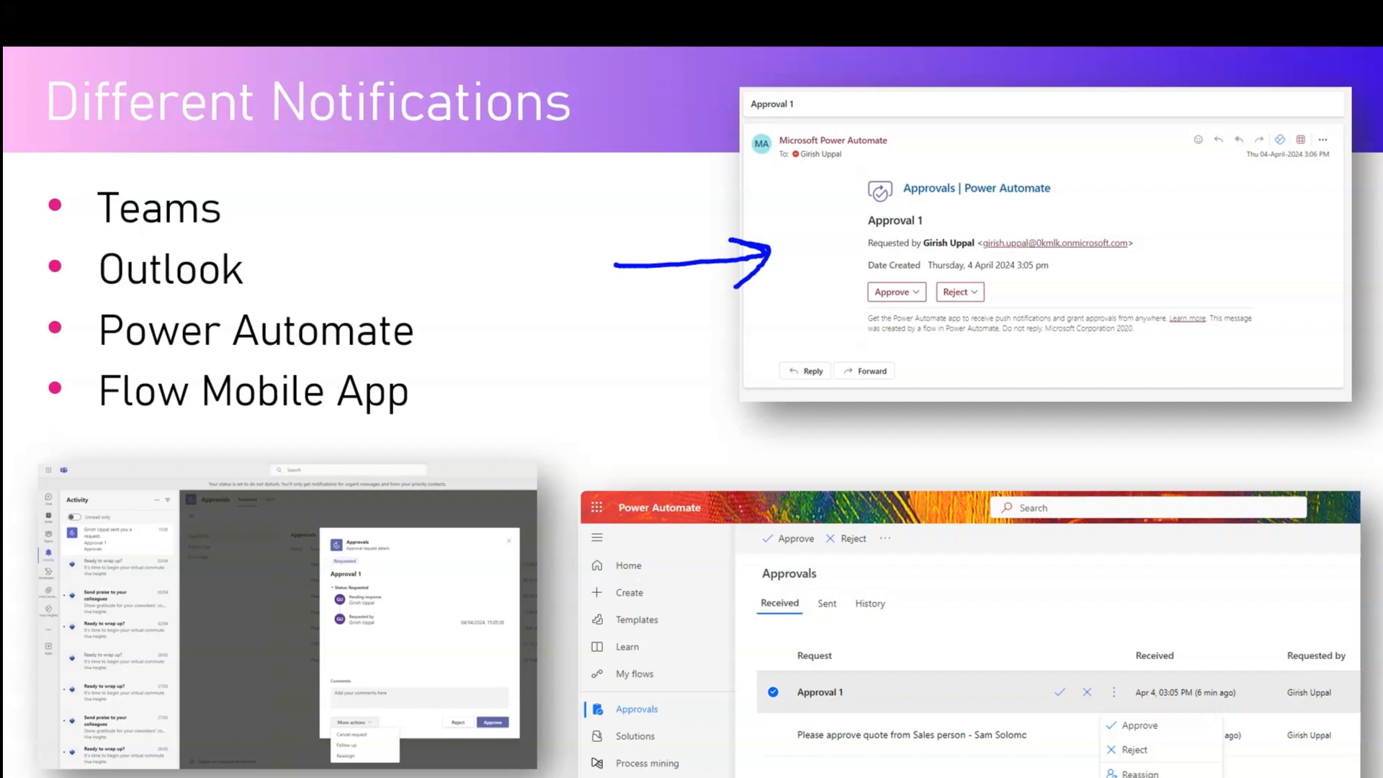
# - Draw arrows to the Teams screenshot and Approval 1 row, then clear the ink and advance
pyautogui.moveTo(545, 369)
pyautogui.mouseDown()
pyautogui.moveTo(511, 396)
pyautogui.moveTo(467, 578)
pyautogui.moveTo(495, 561)
pyautogui.mouseUp()
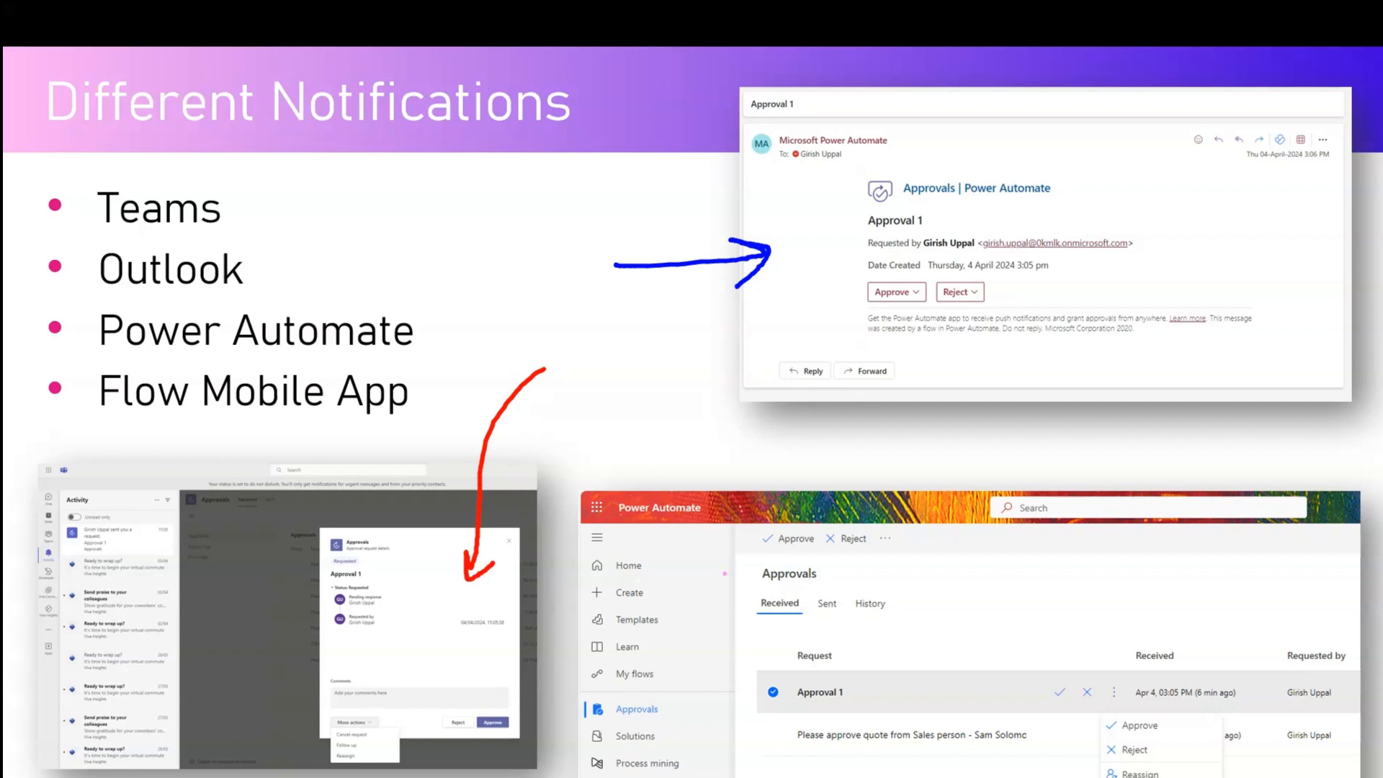
pyautogui.moveTo(676, 457)
pyautogui.mouseDown()
pyautogui.moveTo(756, 490)
pyautogui.moveTo(941, 657)
pyautogui.moveTo(949, 677)
pyautogui.moveTo(915, 692)
pyautogui.mouseUp()
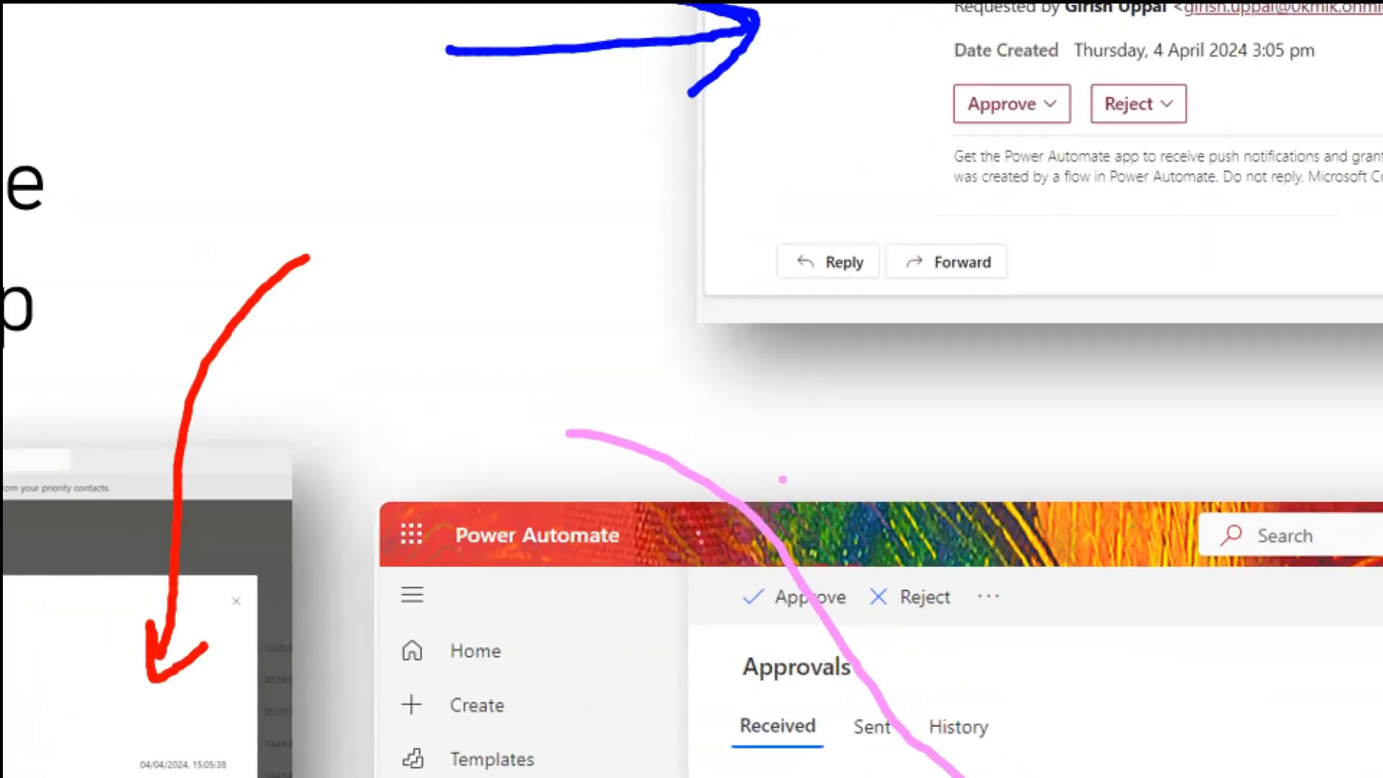
pyautogui.press('Escape')
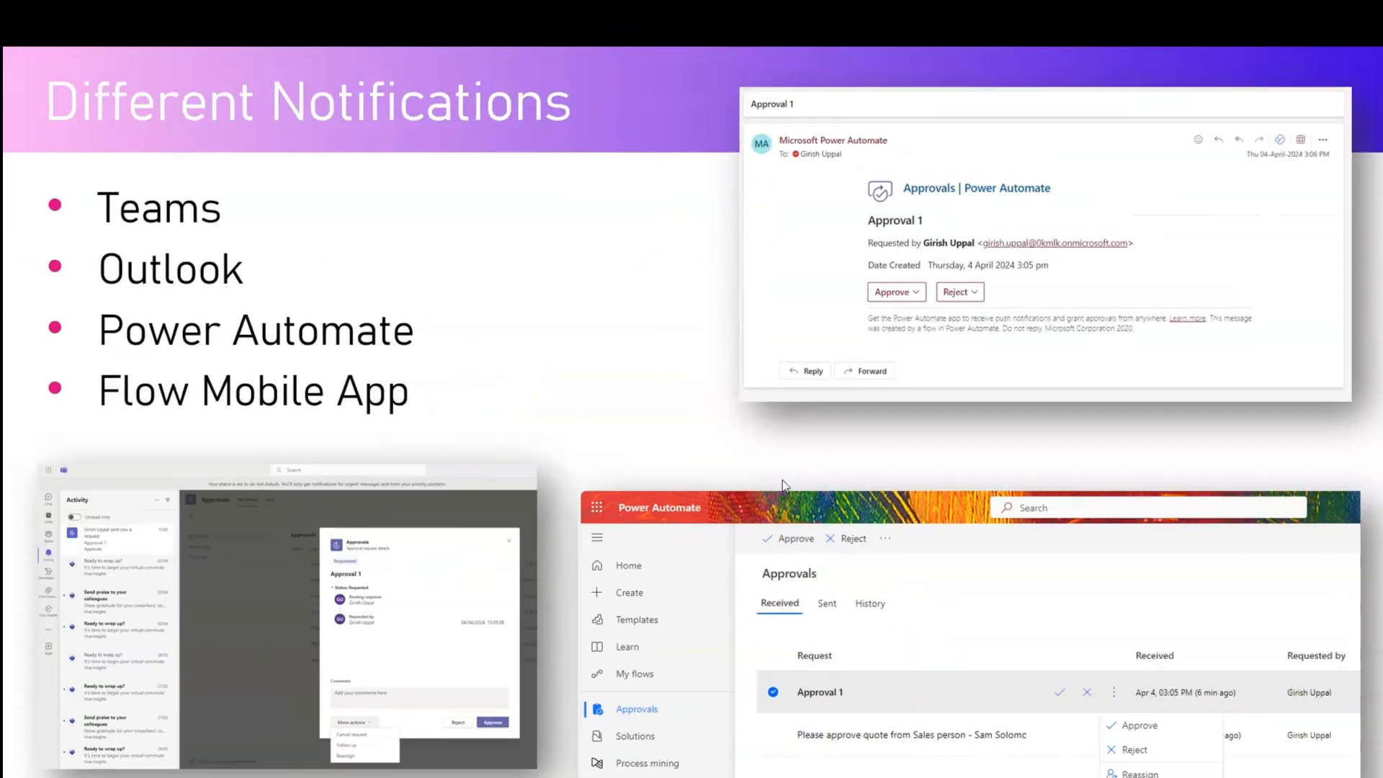
pyautogui.press('Right')
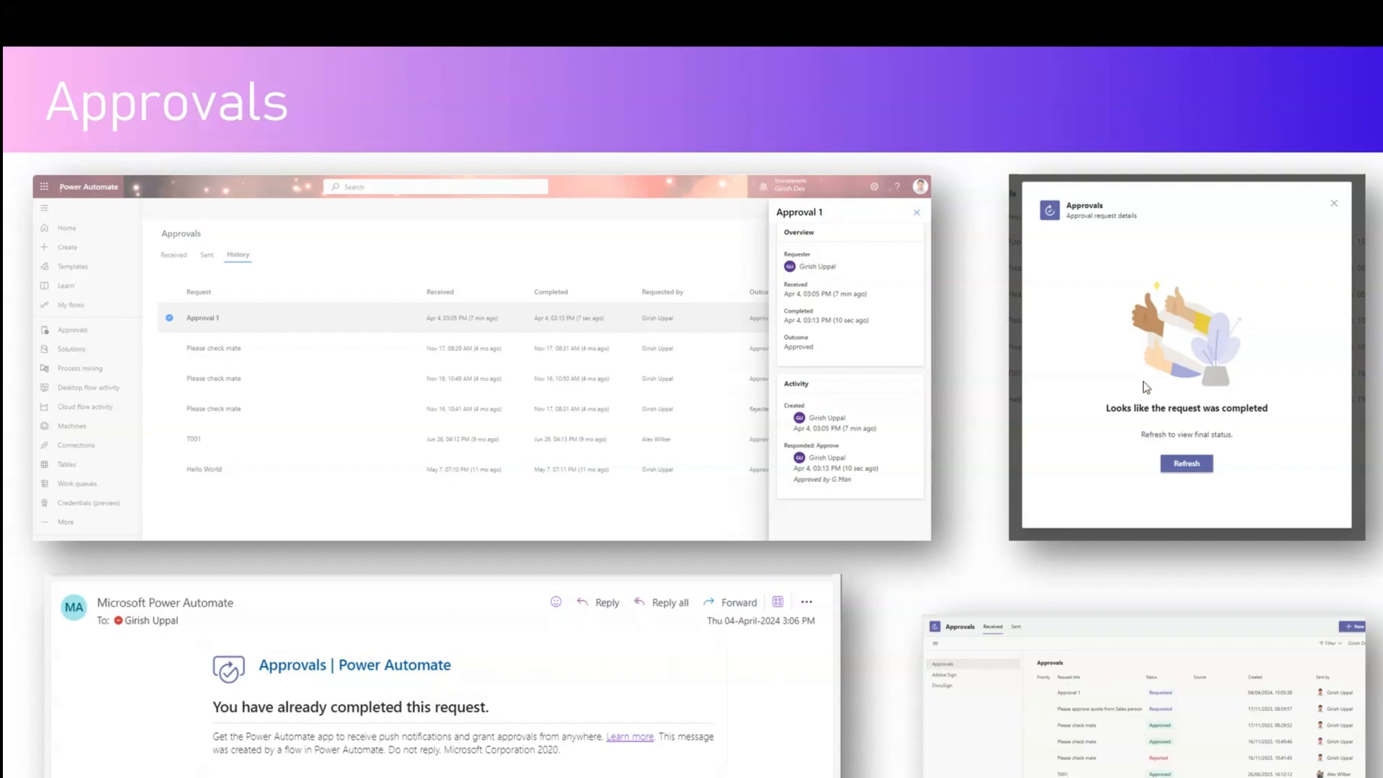
# - Step through the completed-requests, Approval Actions, Cancelled, Reassign and Follow up slides to Approval details
pyautogui.click(1157, 334)
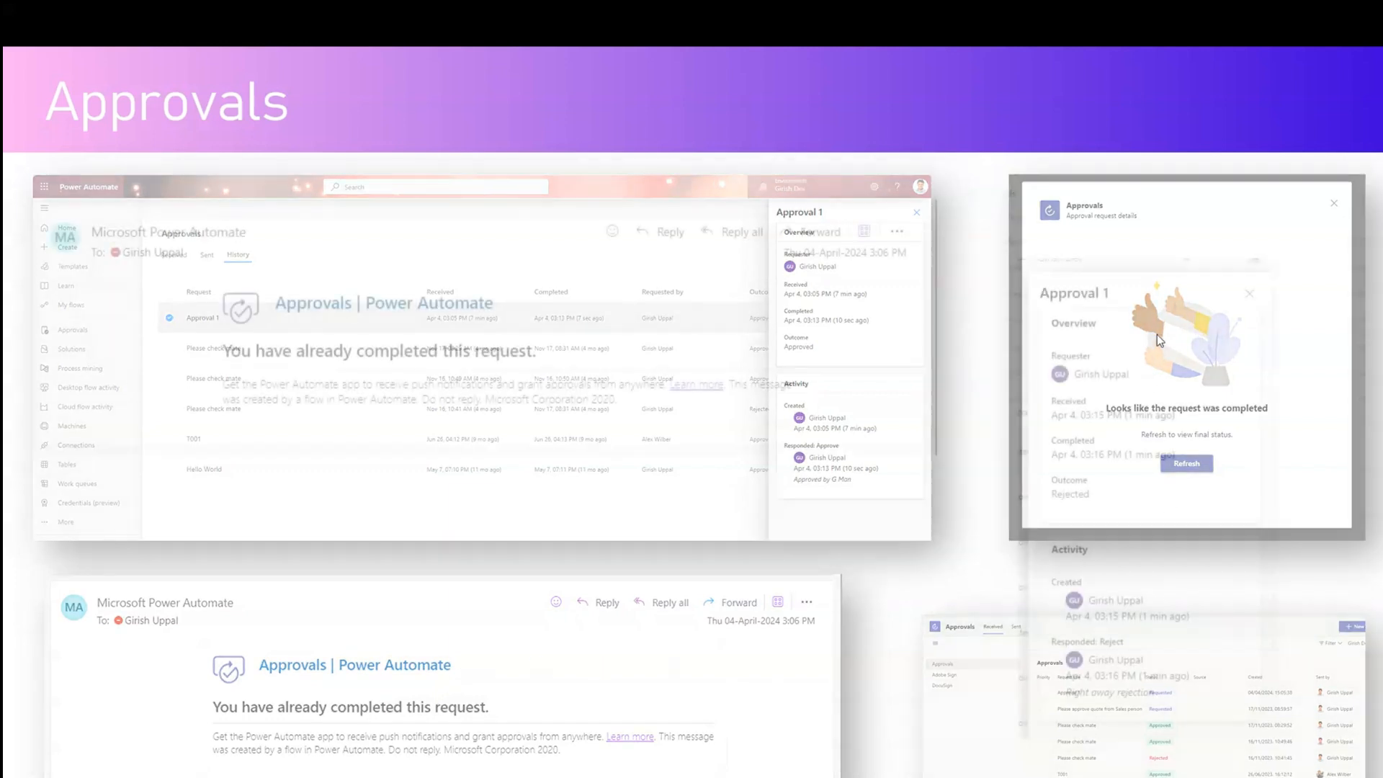
pyautogui.click(1157, 334)
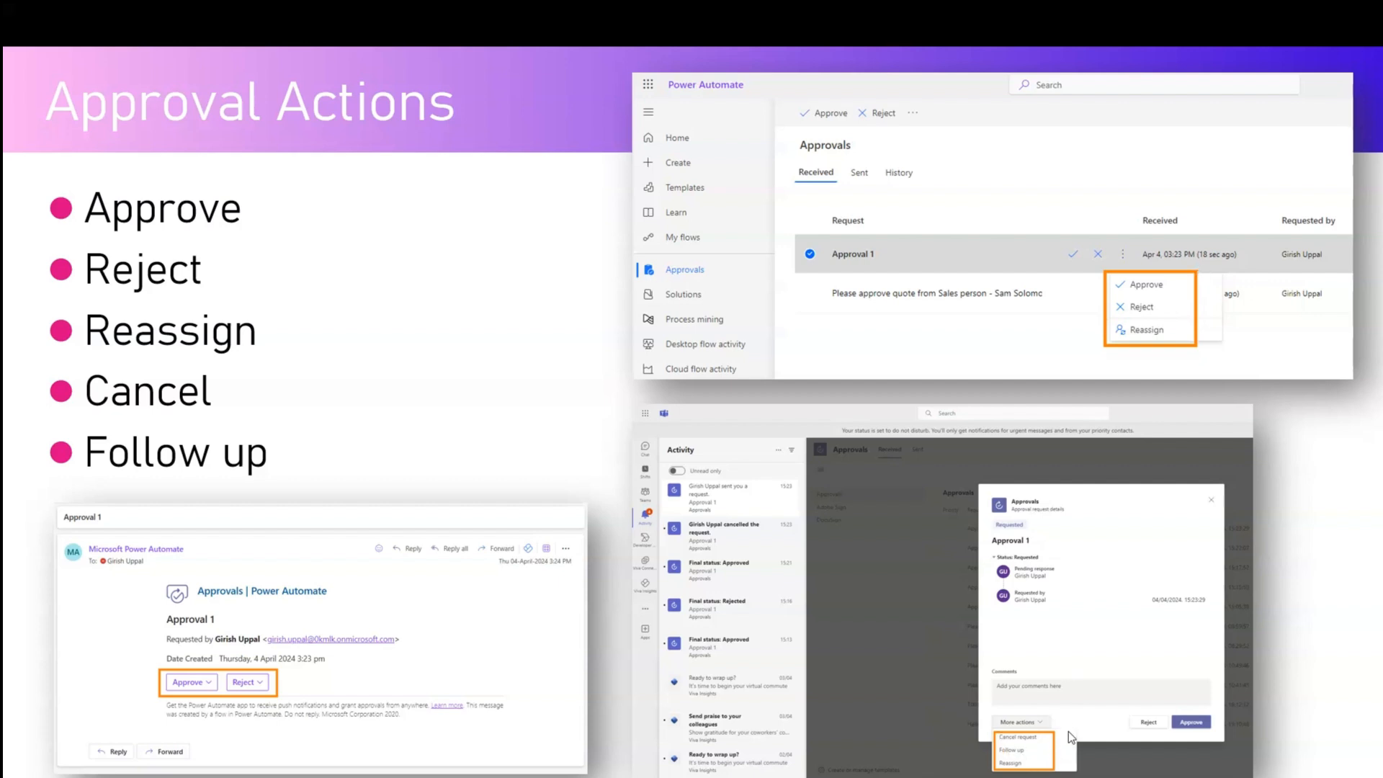
pyautogui.click(1022, 214)
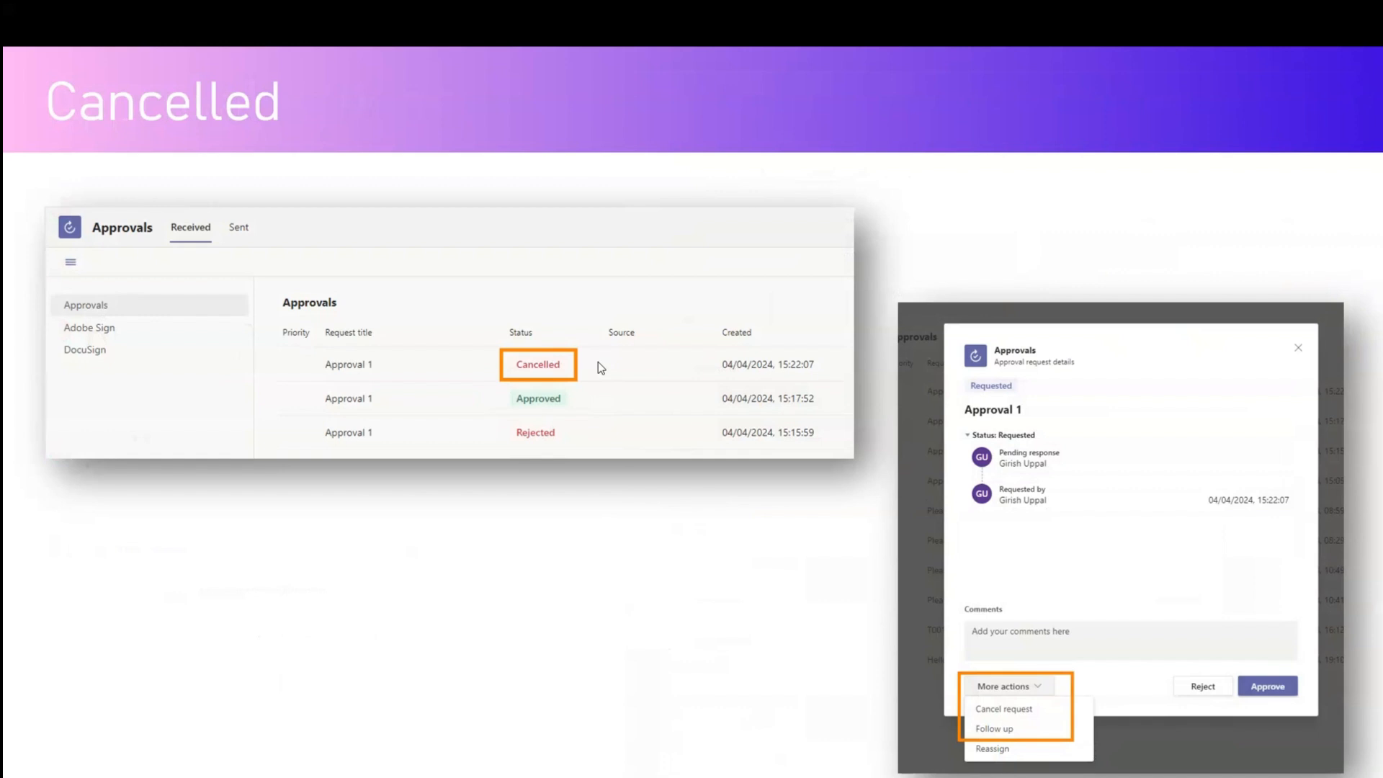
pyautogui.press('Right')
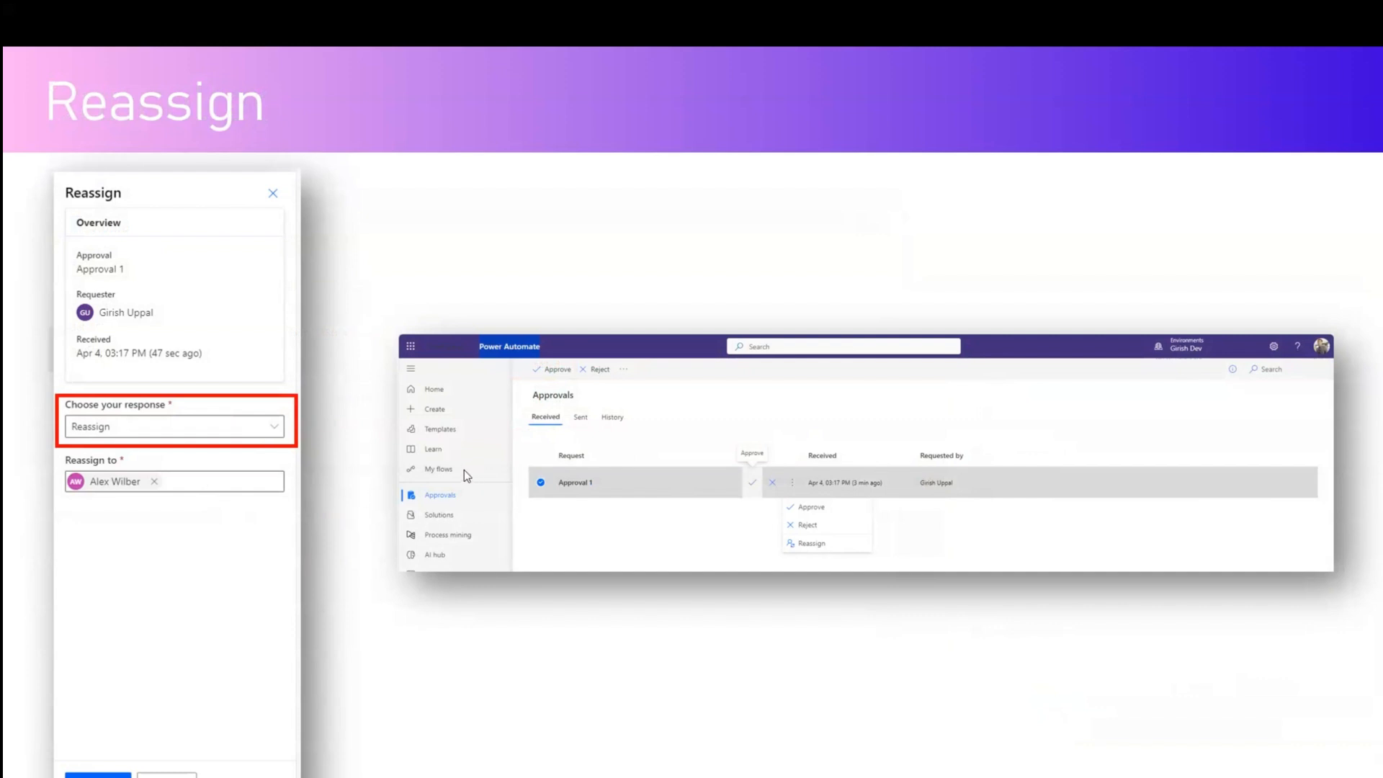
pyautogui.press('Right')
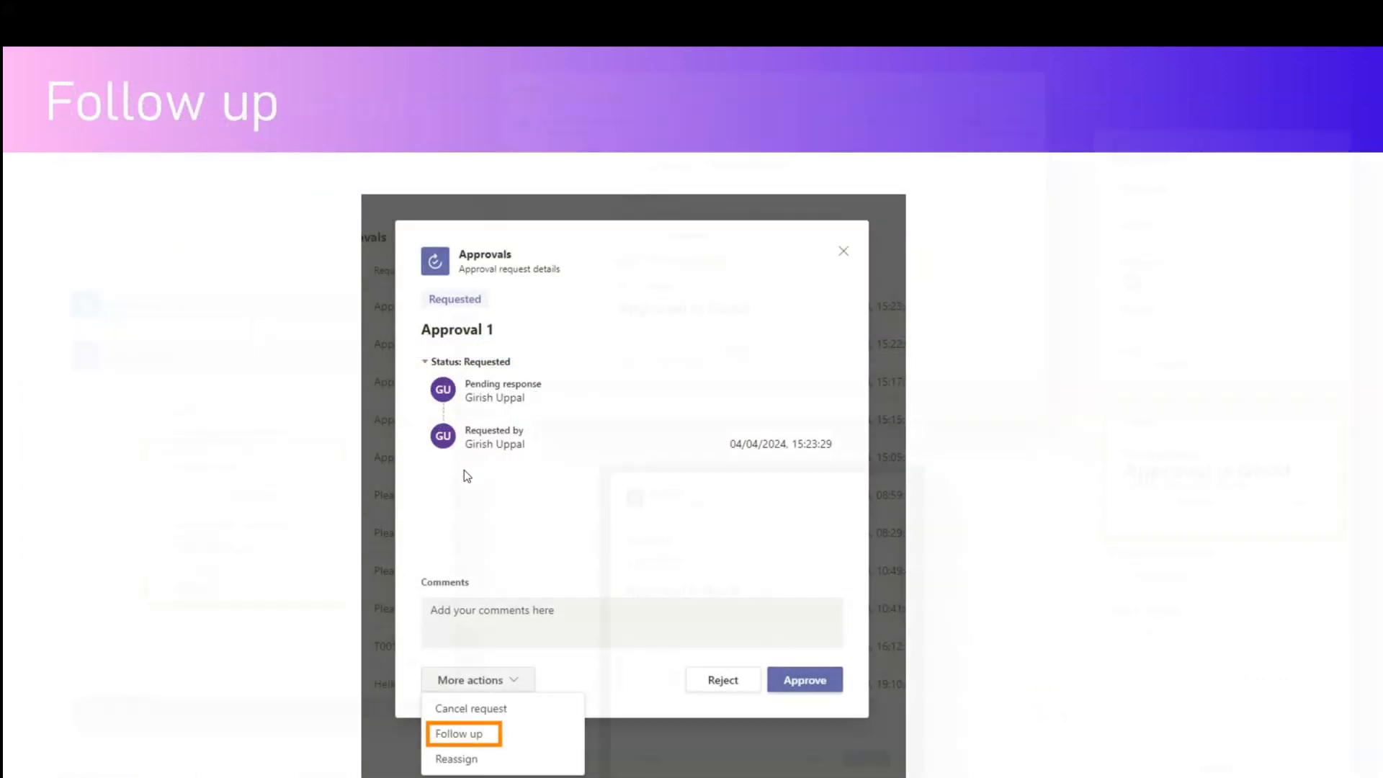
pyautogui.press('Right')
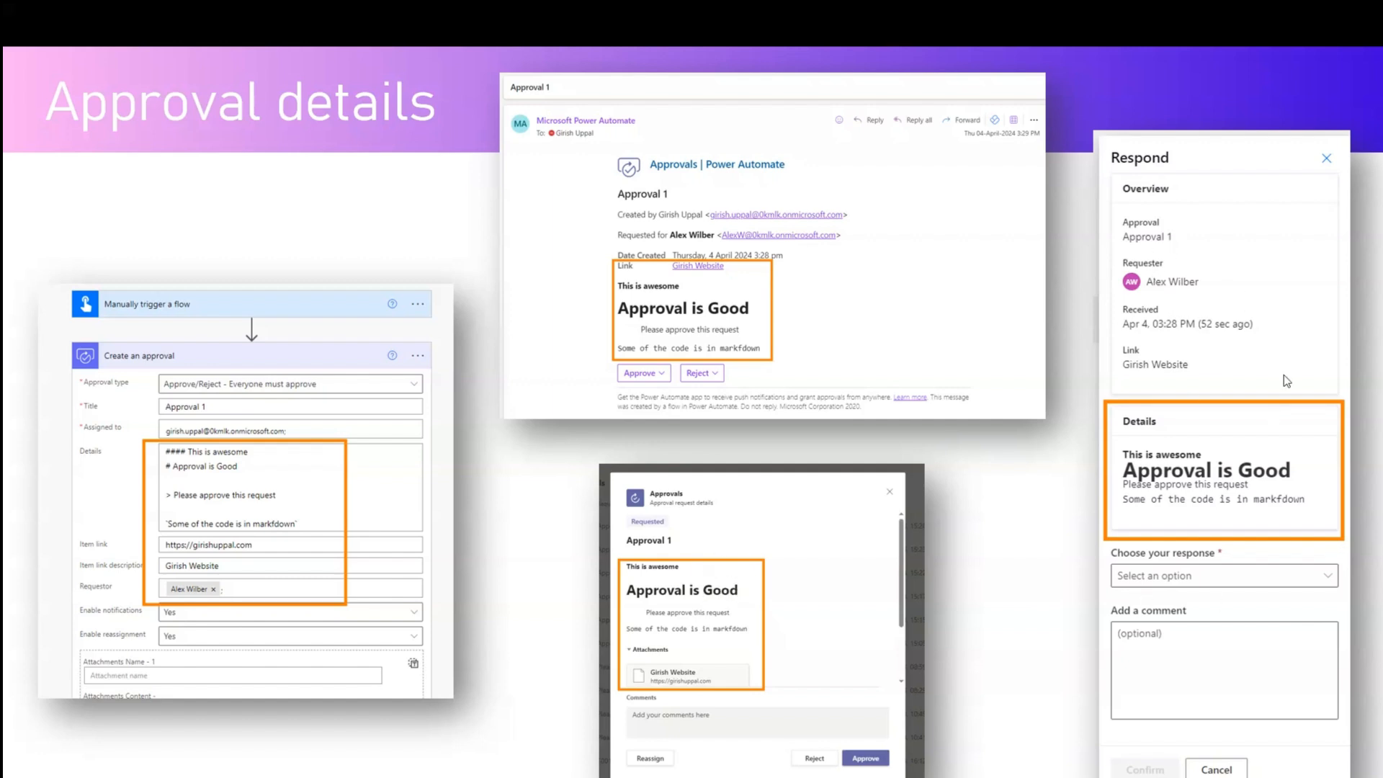
# - Show the File Attachment slide, end the slide show, and switch to the browser
pyautogui.press('Right')
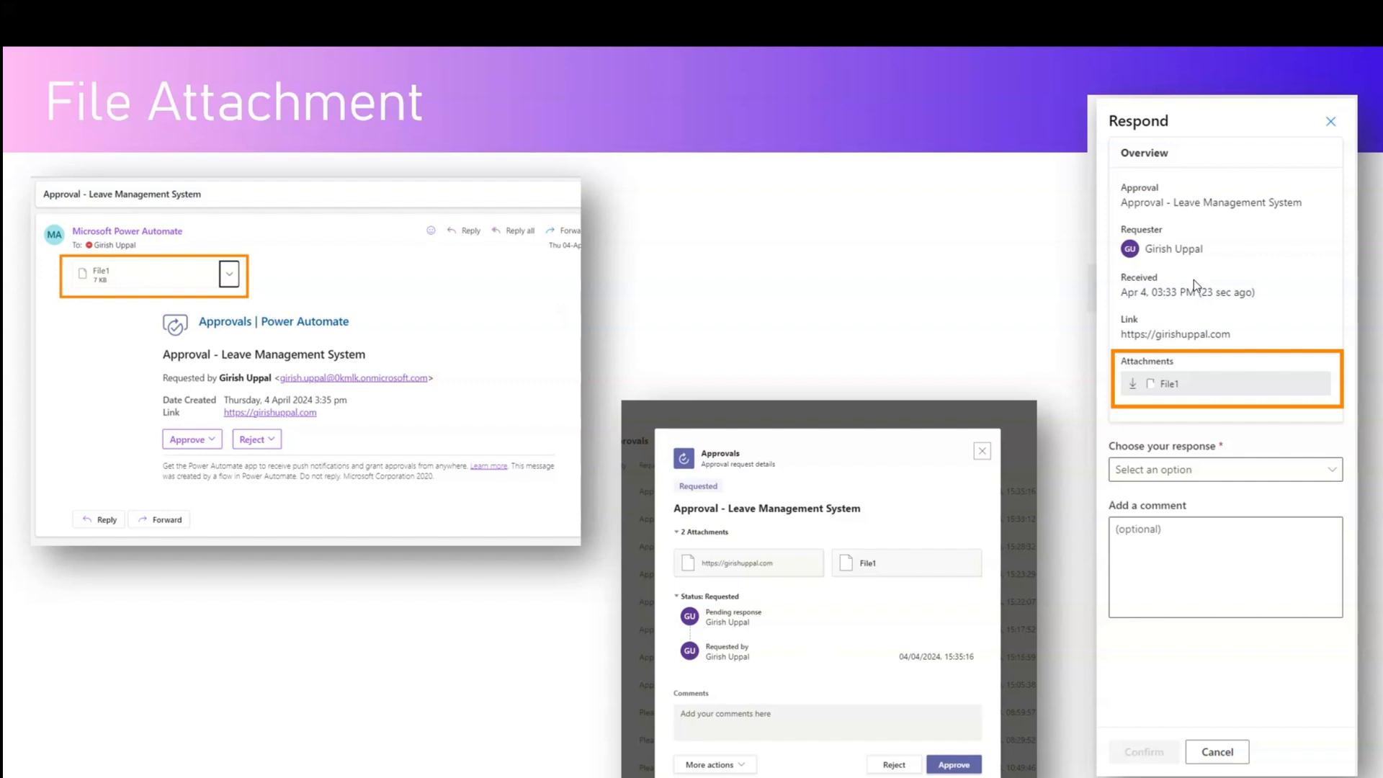
pyautogui.press('Escape')
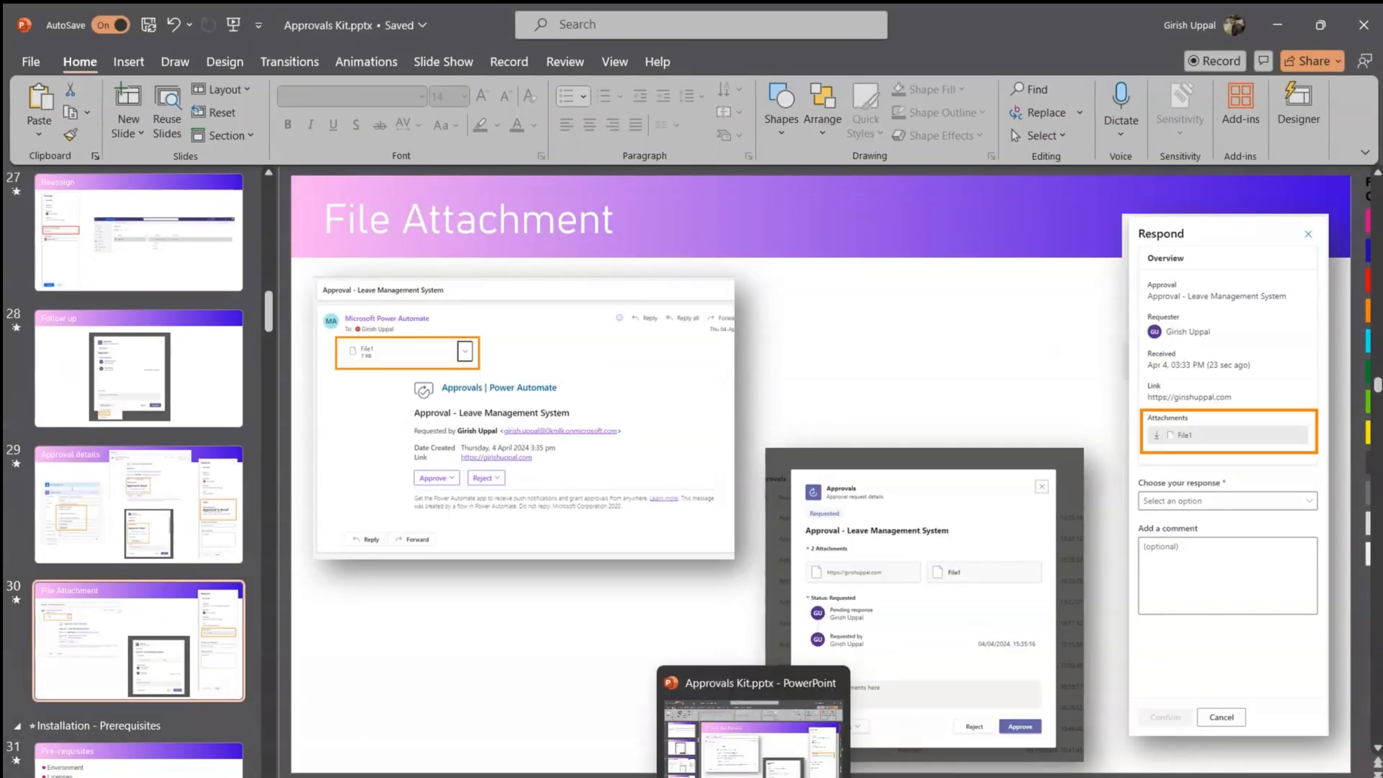
pyautogui.click(706, 776)
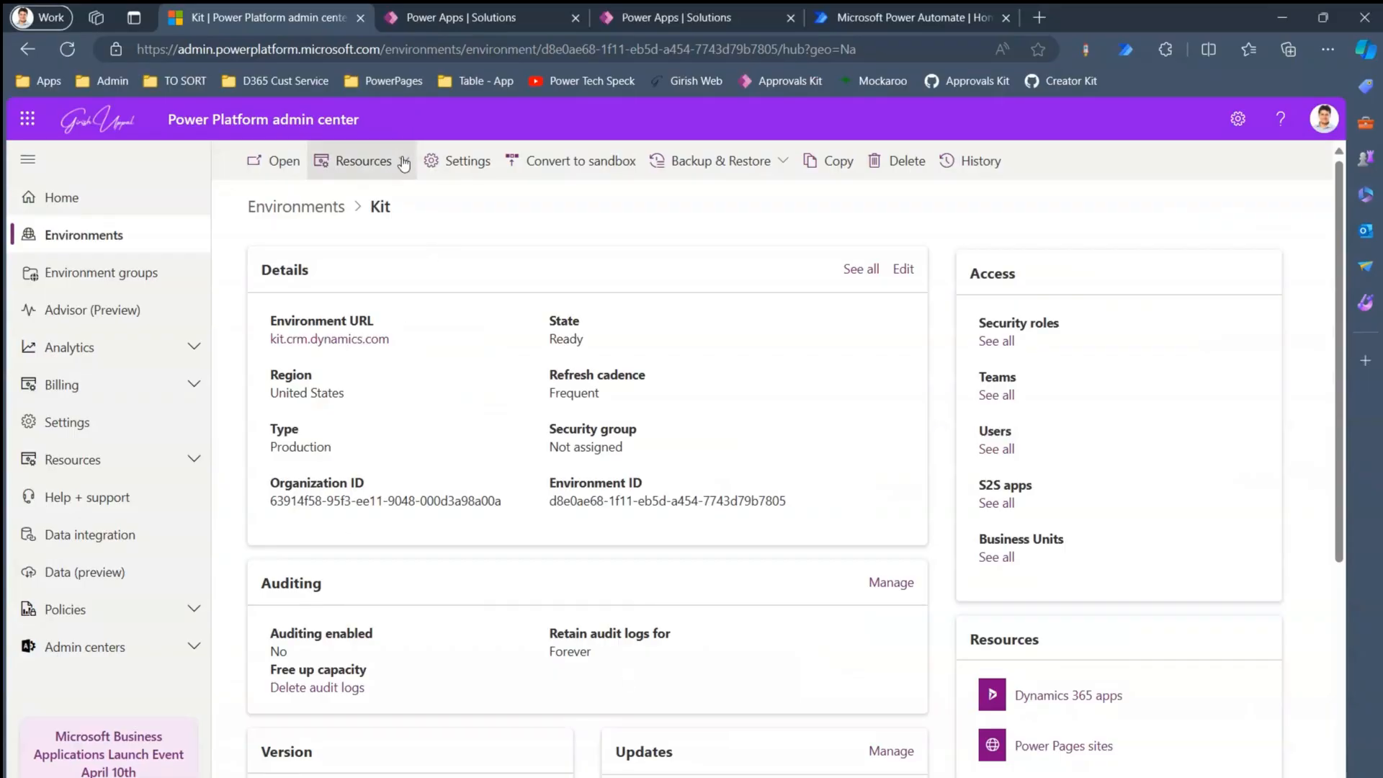
# - Open the Kit environment's Solutions page and filter to unmanaged, then managed solutions
pyautogui.click(664, 16)
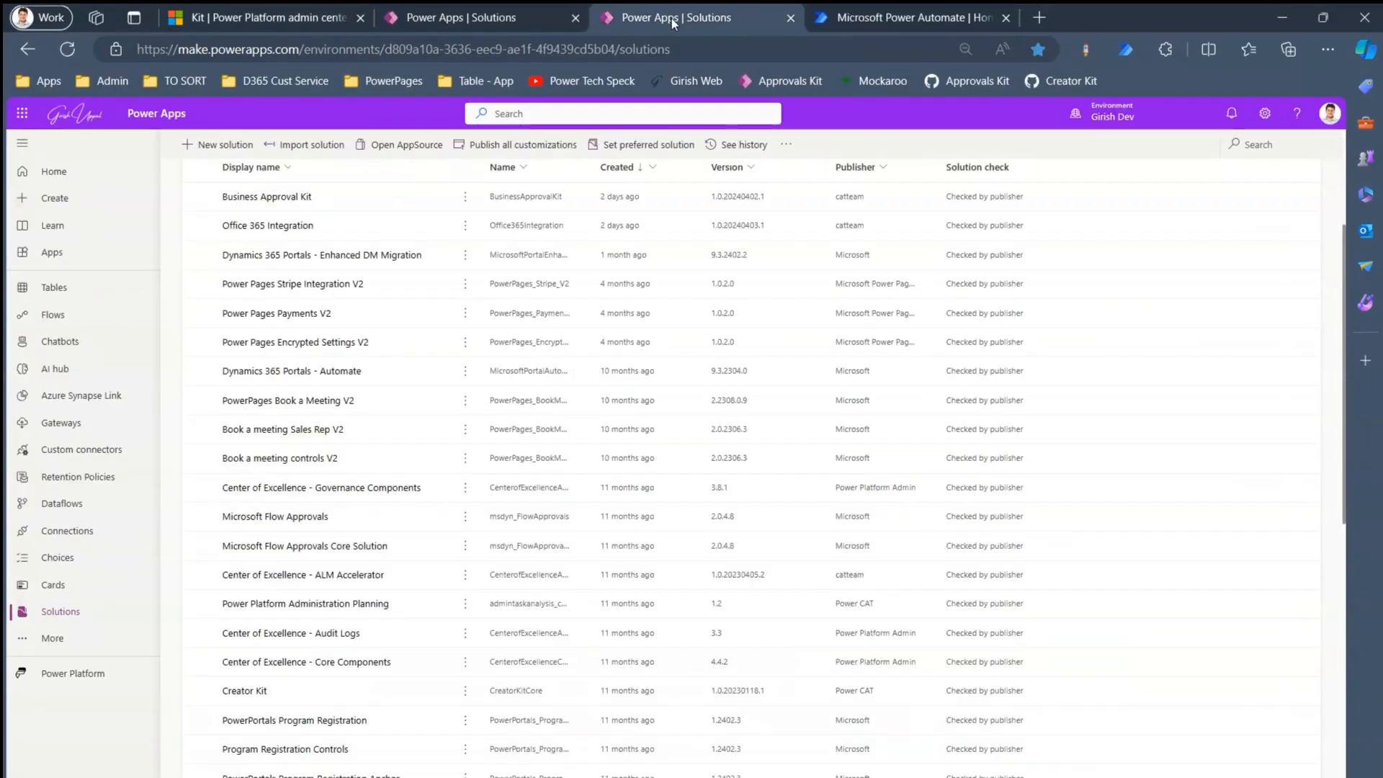
pyautogui.moveTo(1171, 119)
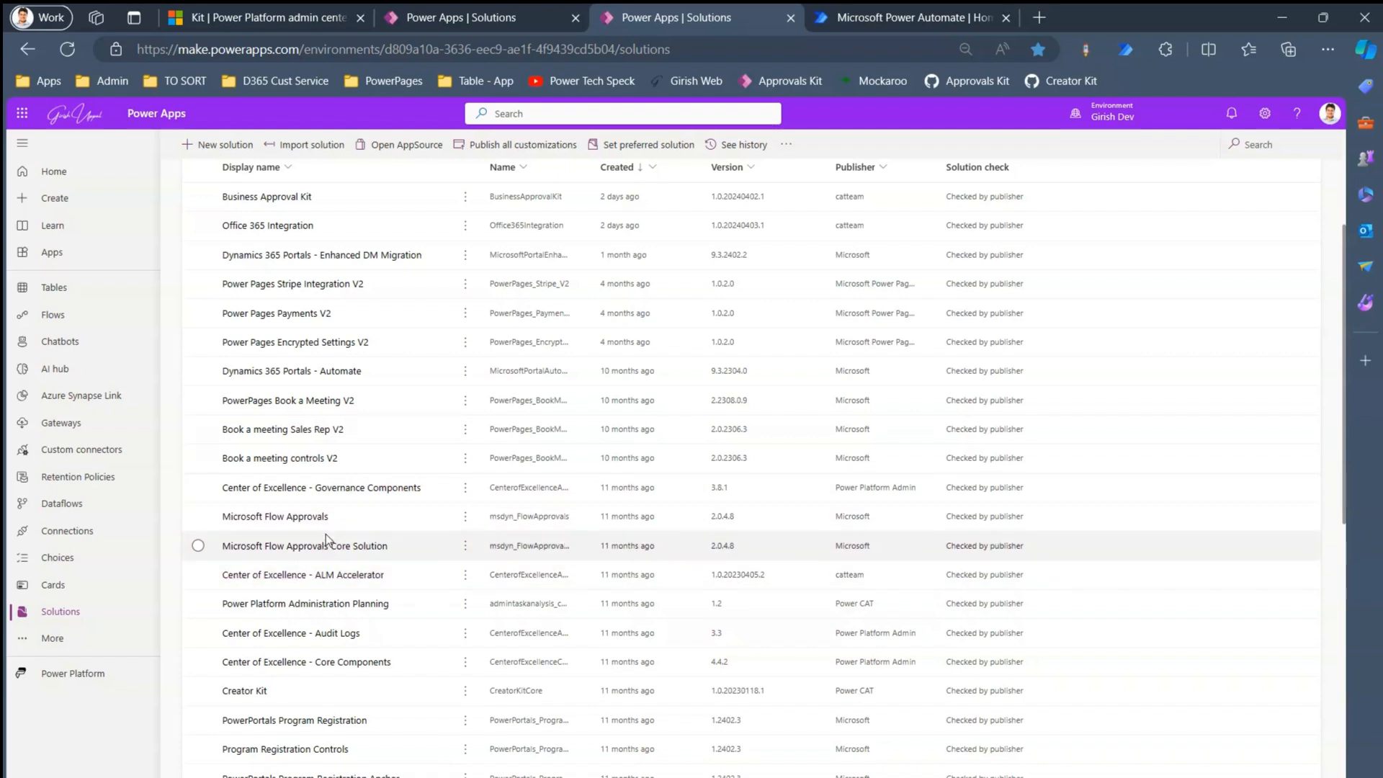
pyautogui.click(294, 17)
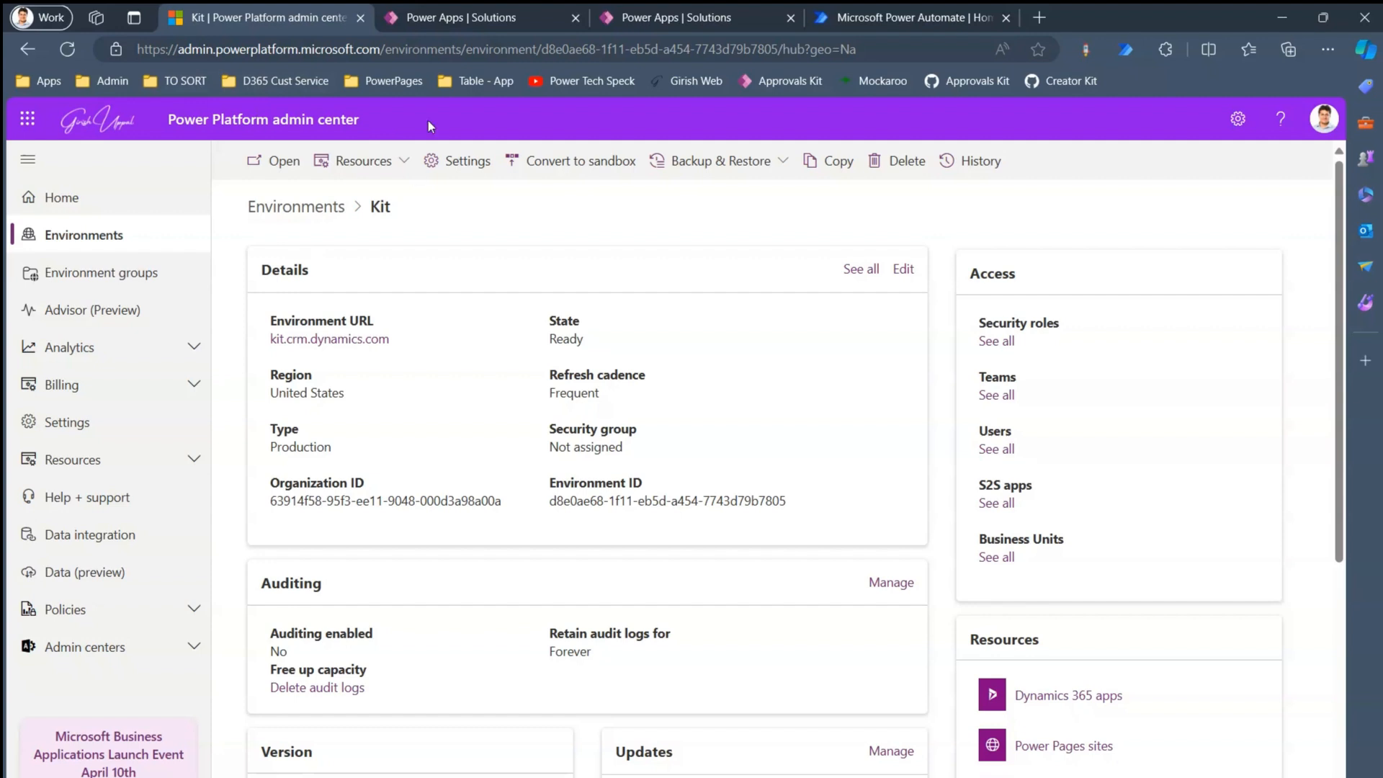
pyautogui.click(446, 20)
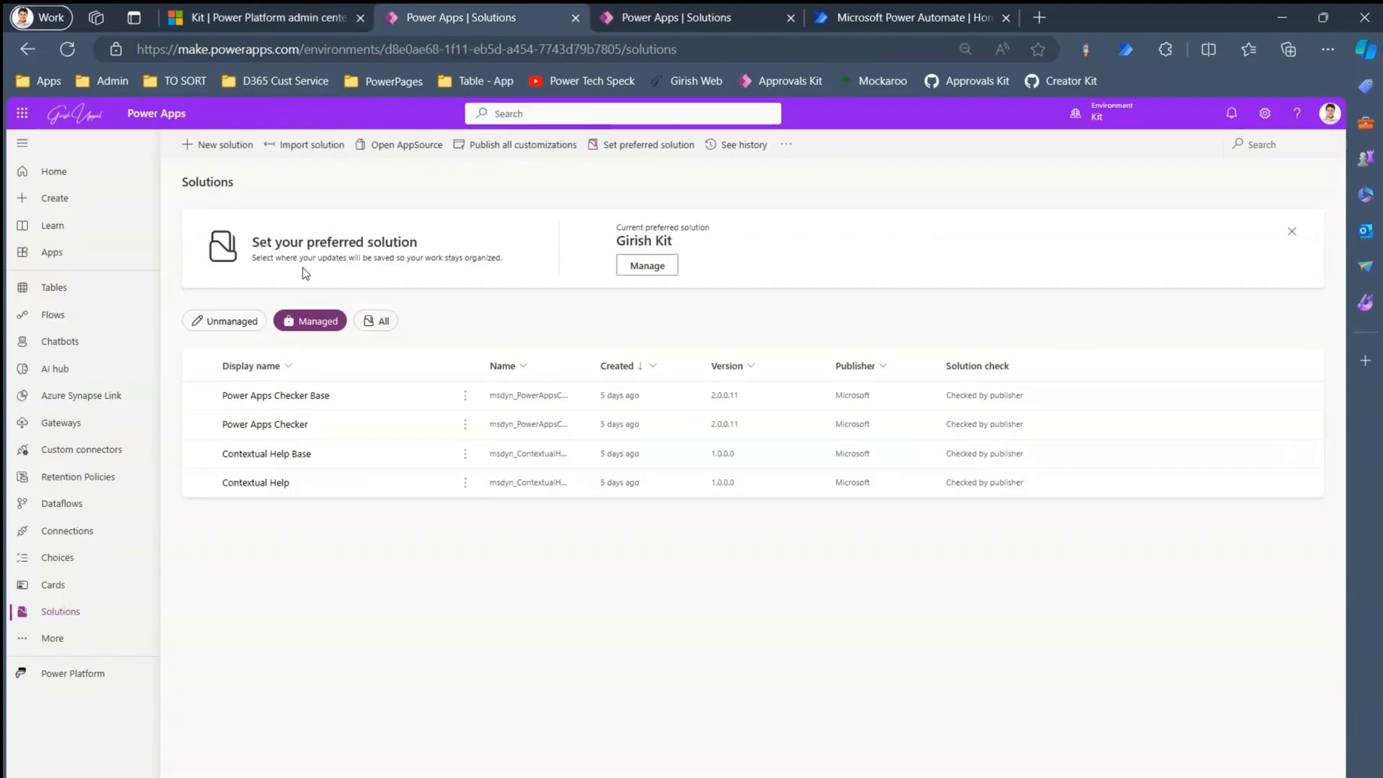
pyautogui.click(237, 323)
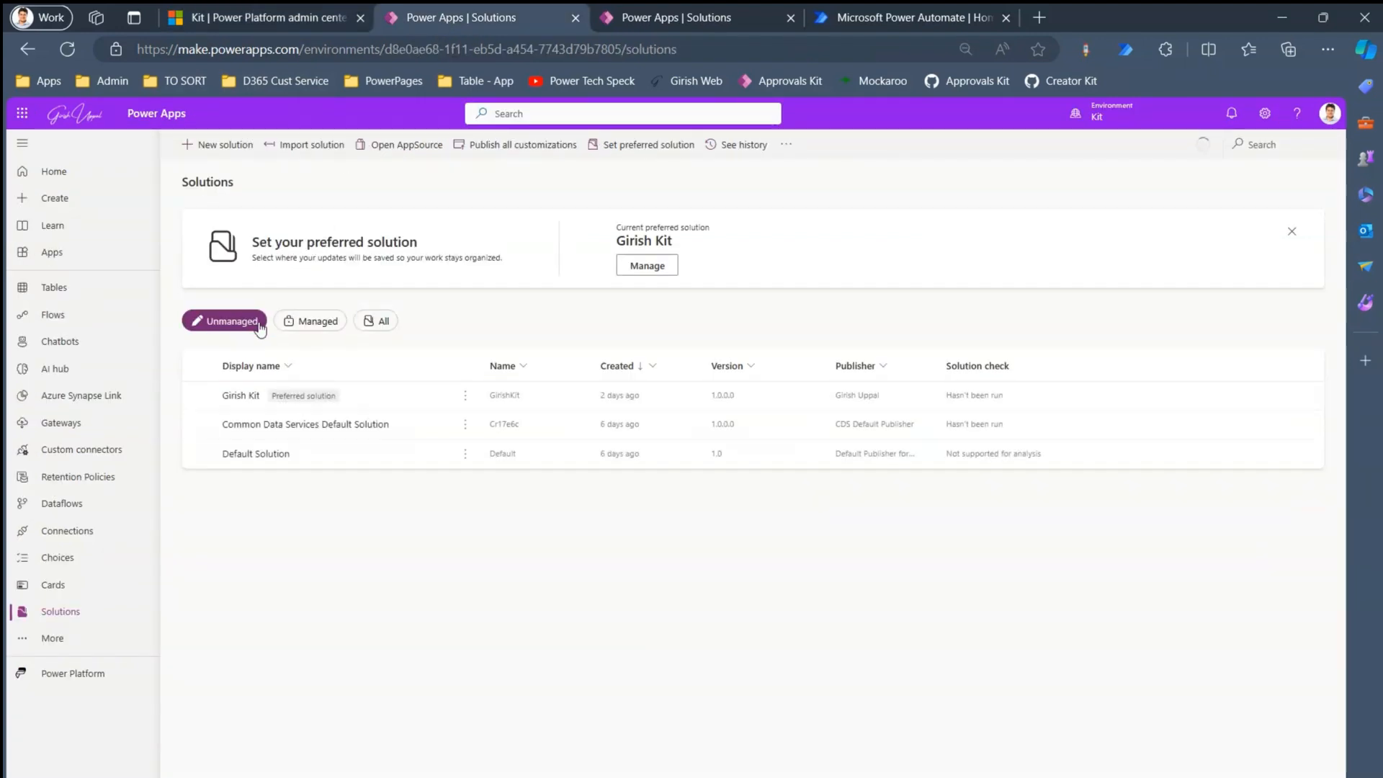
pyautogui.click(301, 325)
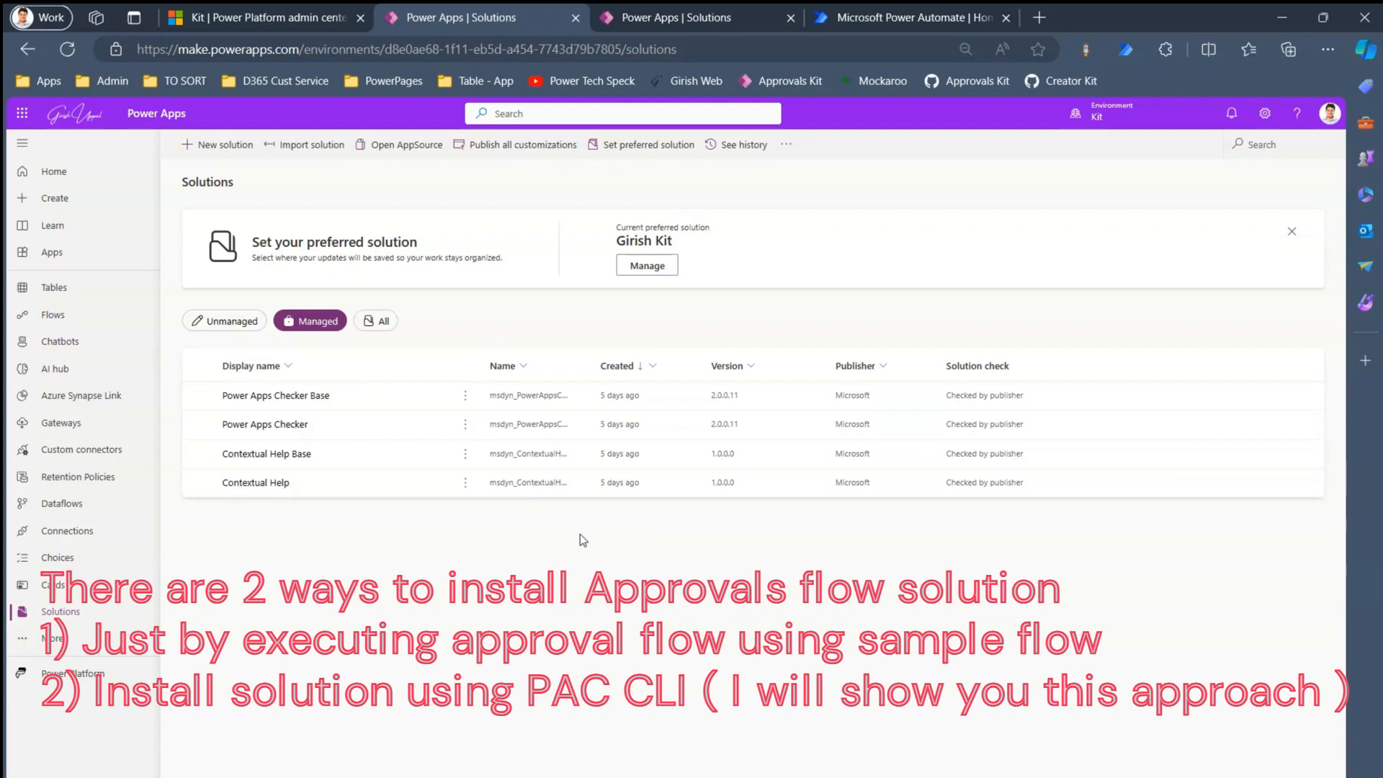
# - Create an instant cloud flow named 'Flow 1' with a manual trigger
pyautogui.click(874, 17)
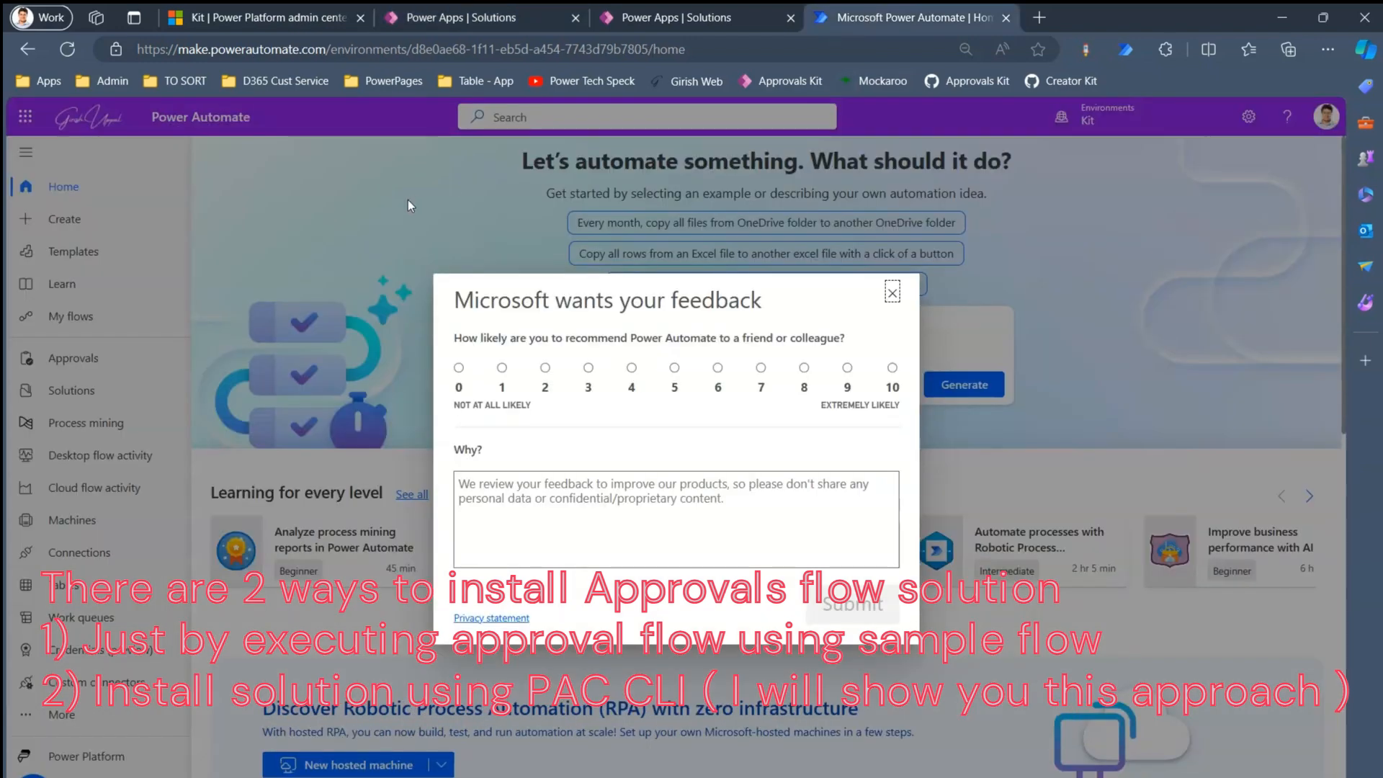
pyautogui.click(897, 287)
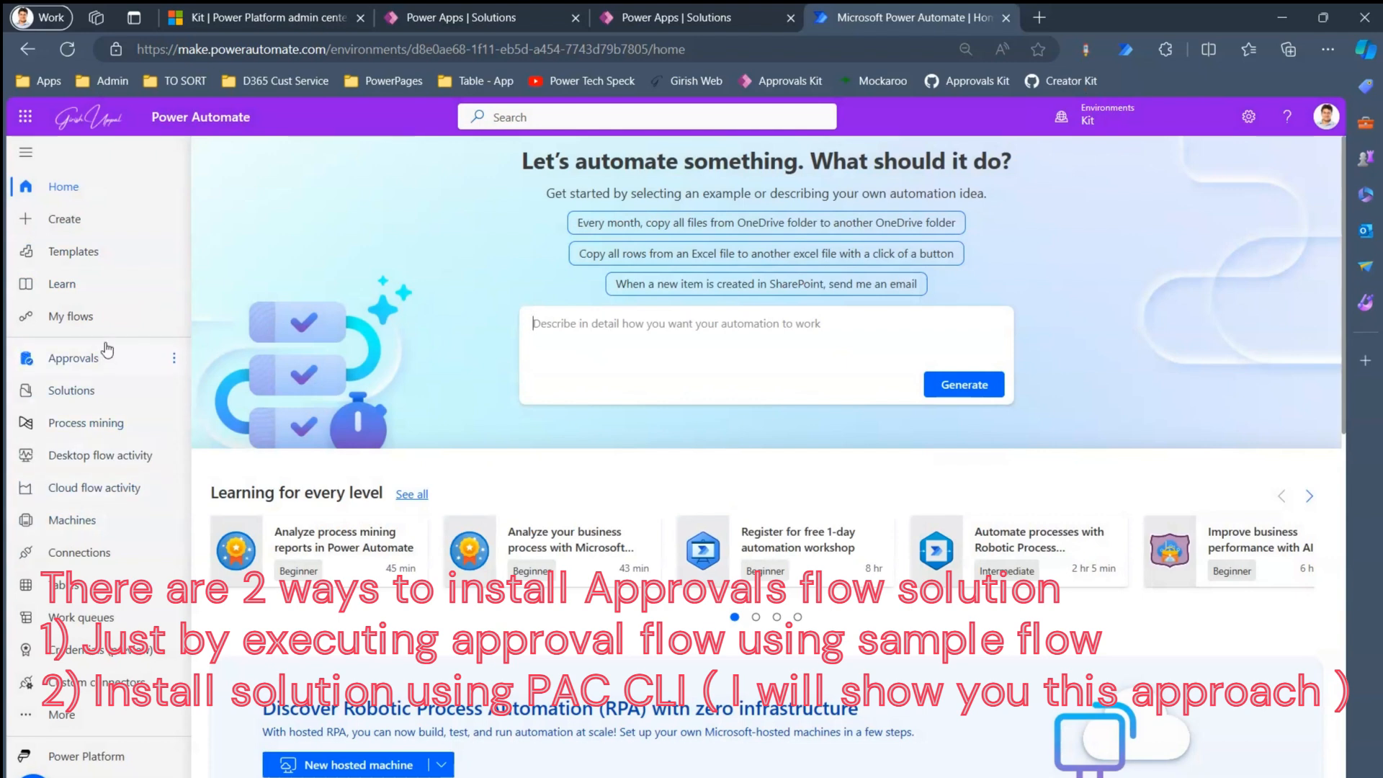
pyautogui.click(108, 319)
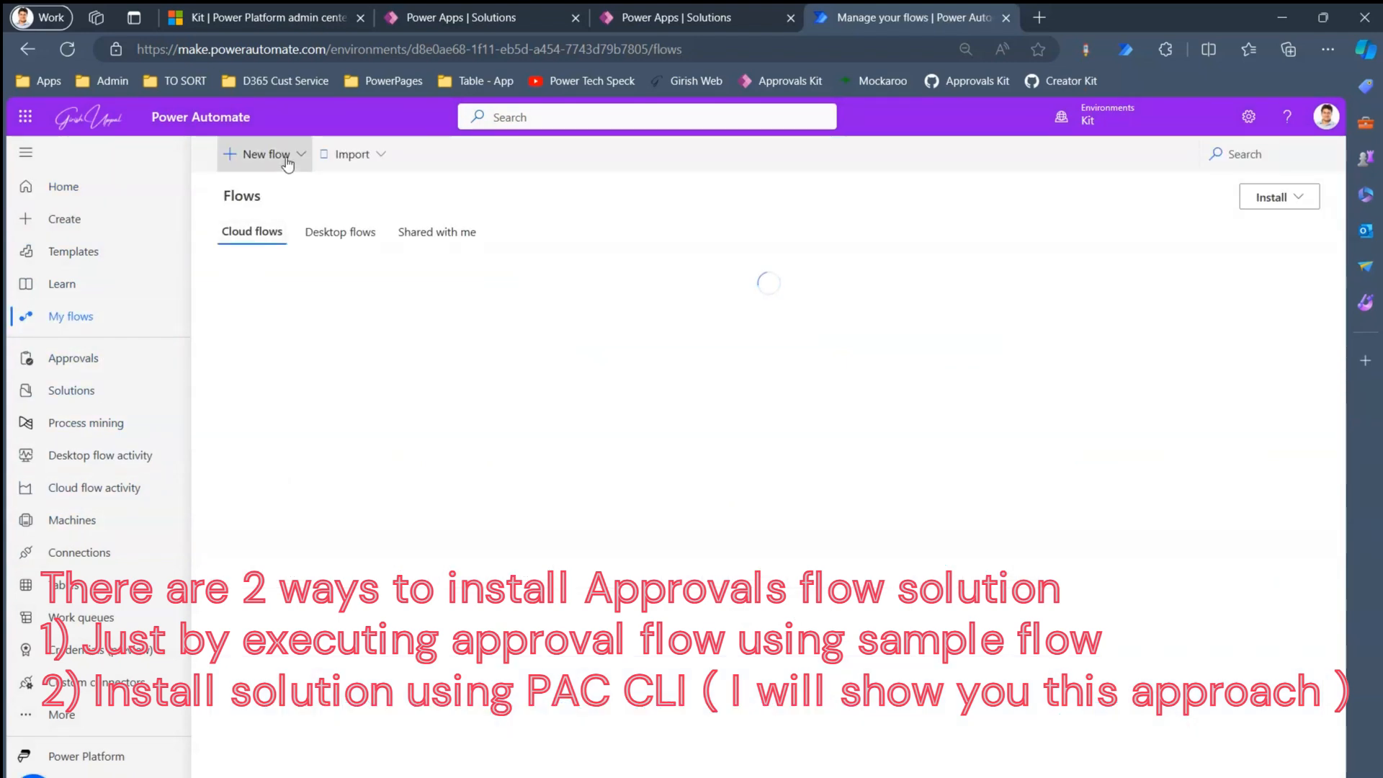
pyautogui.click(296, 156)
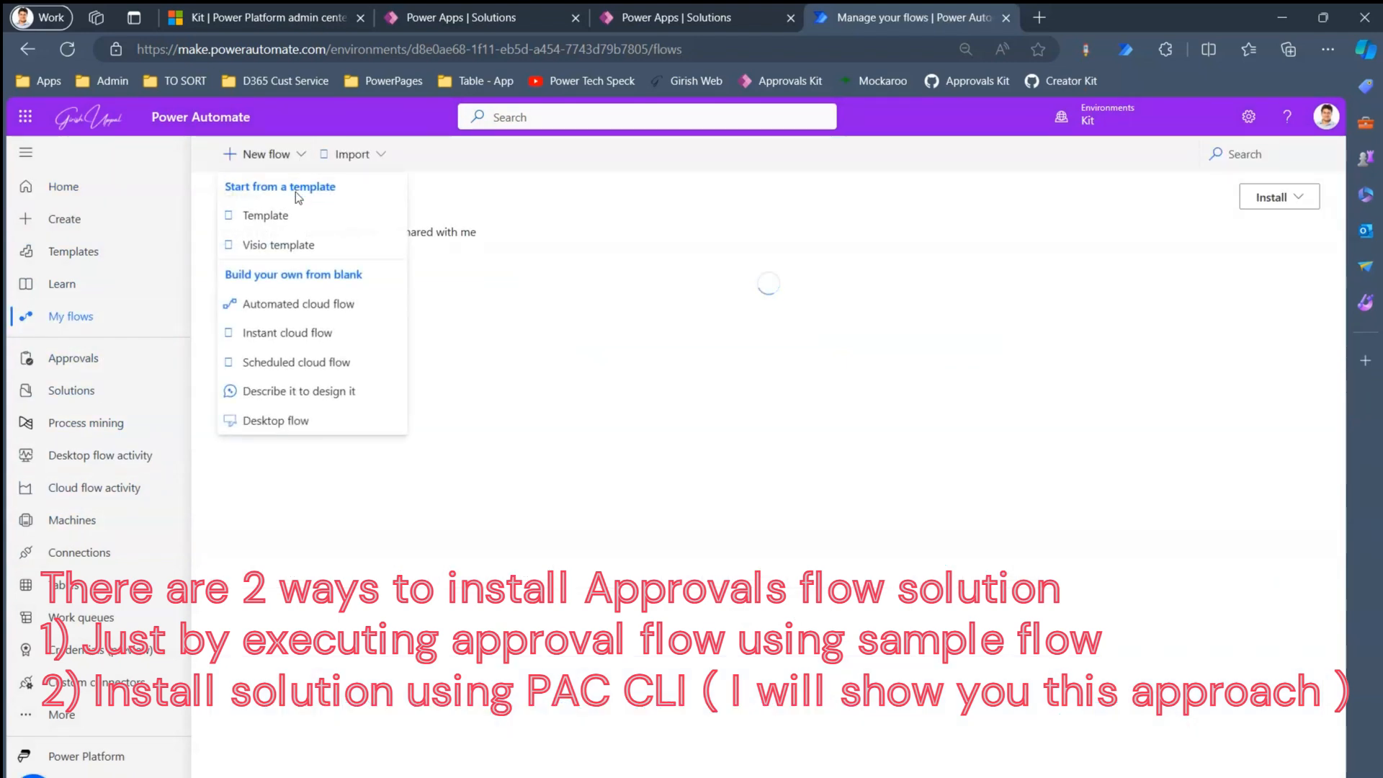
pyautogui.click(301, 333)
pyautogui.click(727, 311)
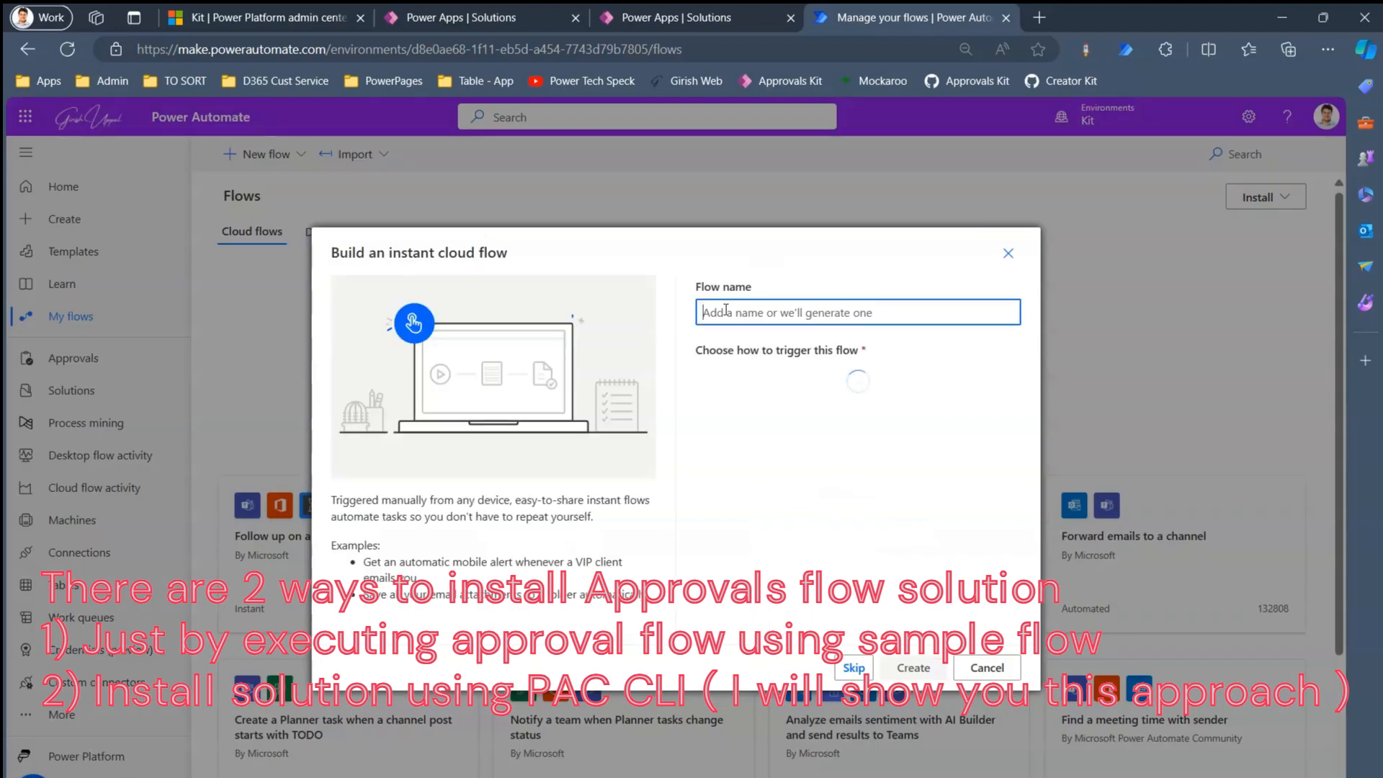
pyautogui.write('Flow')
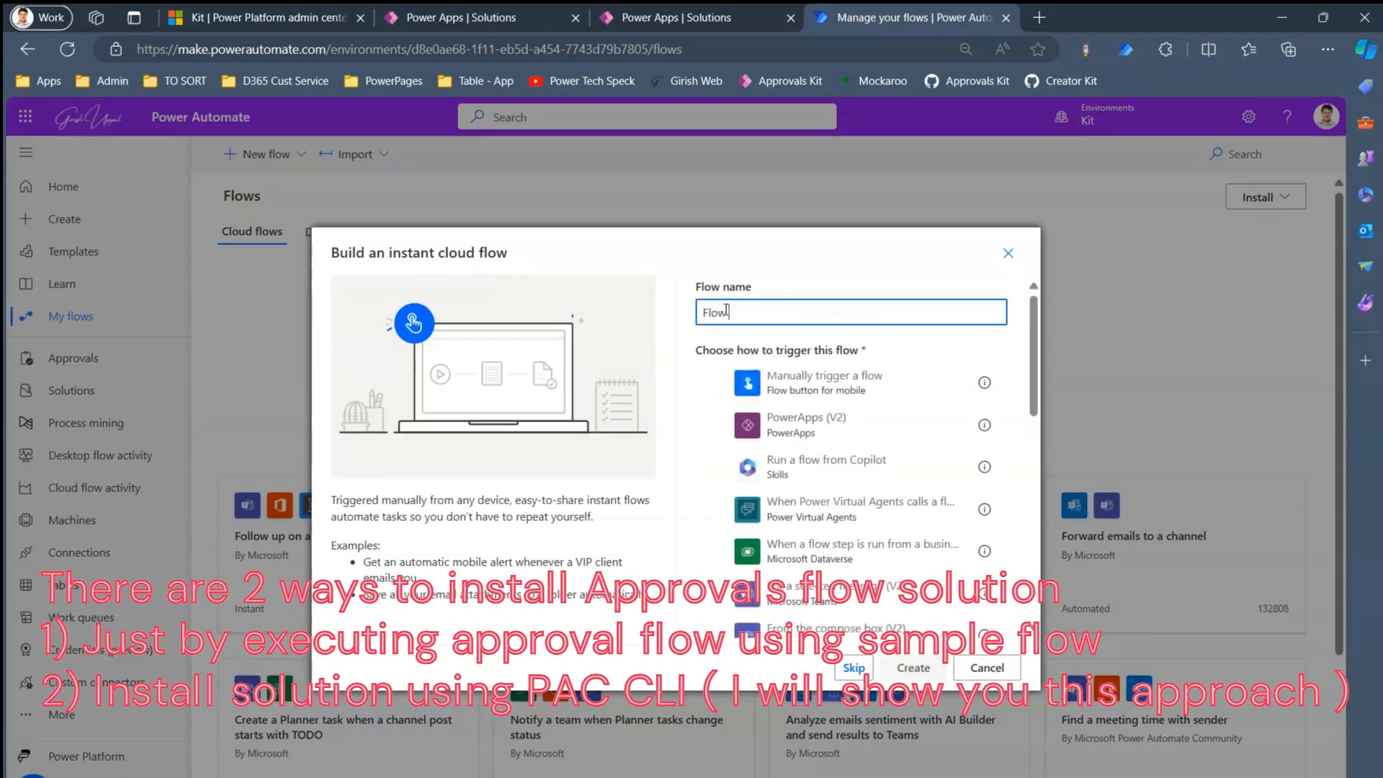
pyautogui.write(' 1')
pyautogui.click(782, 380)
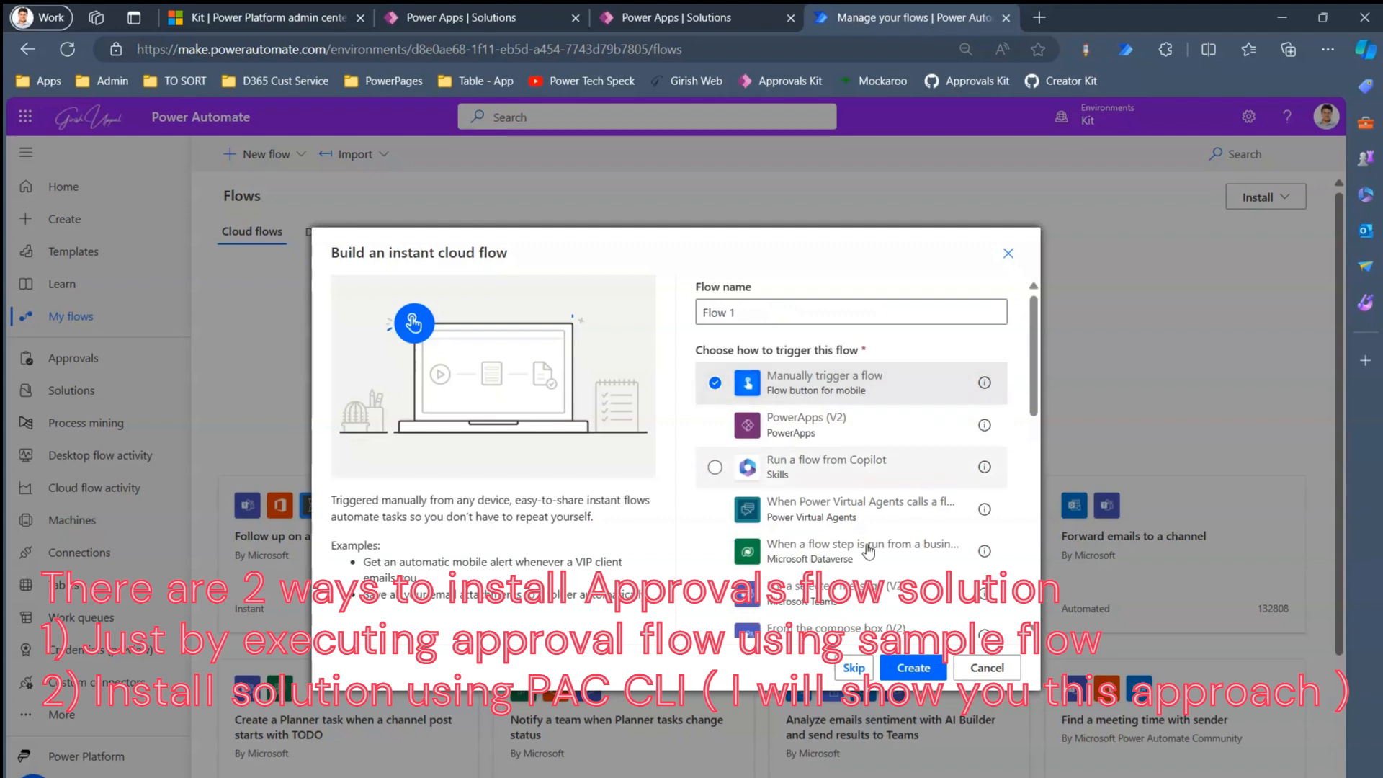
pyautogui.click(914, 668)
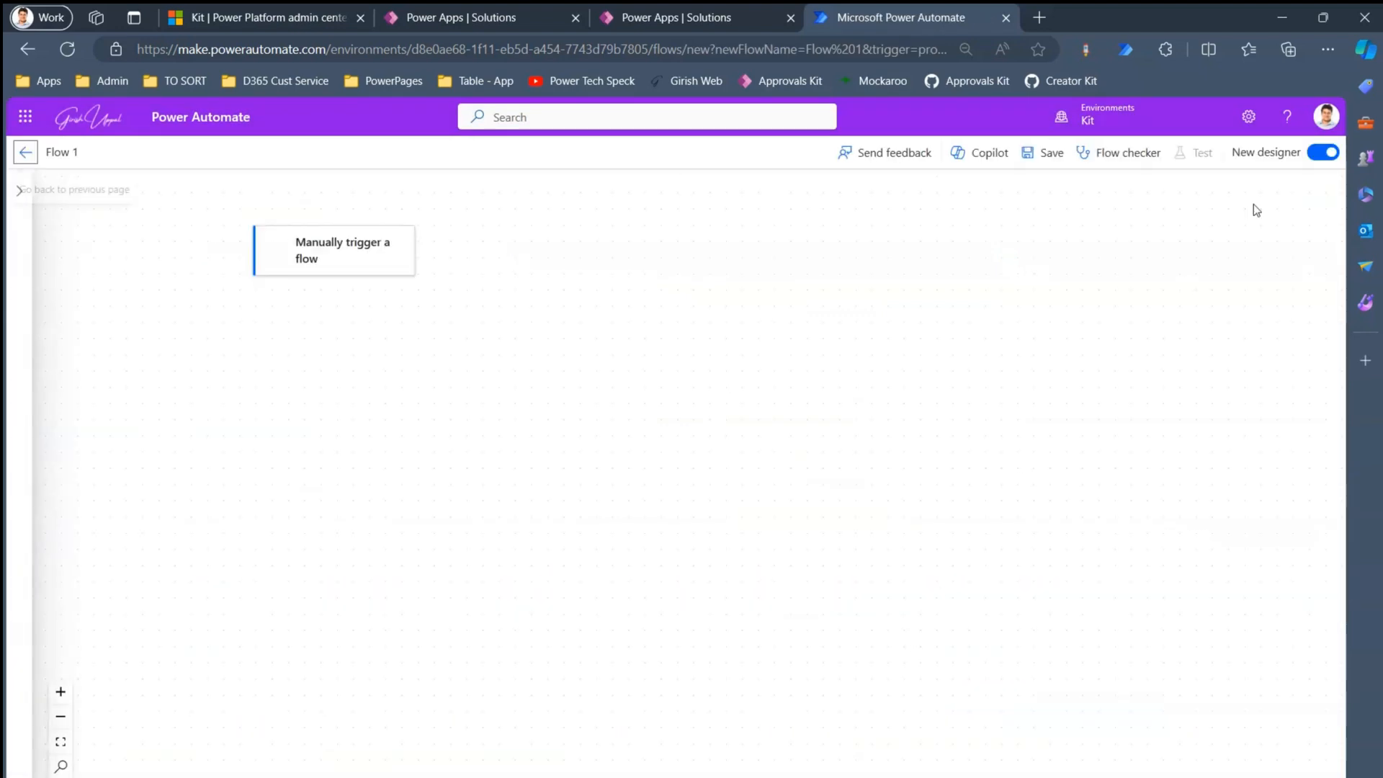
# - In the classic designer, add a Create an approval action after the trigger and inspect approval types
pyautogui.click(1323, 153)
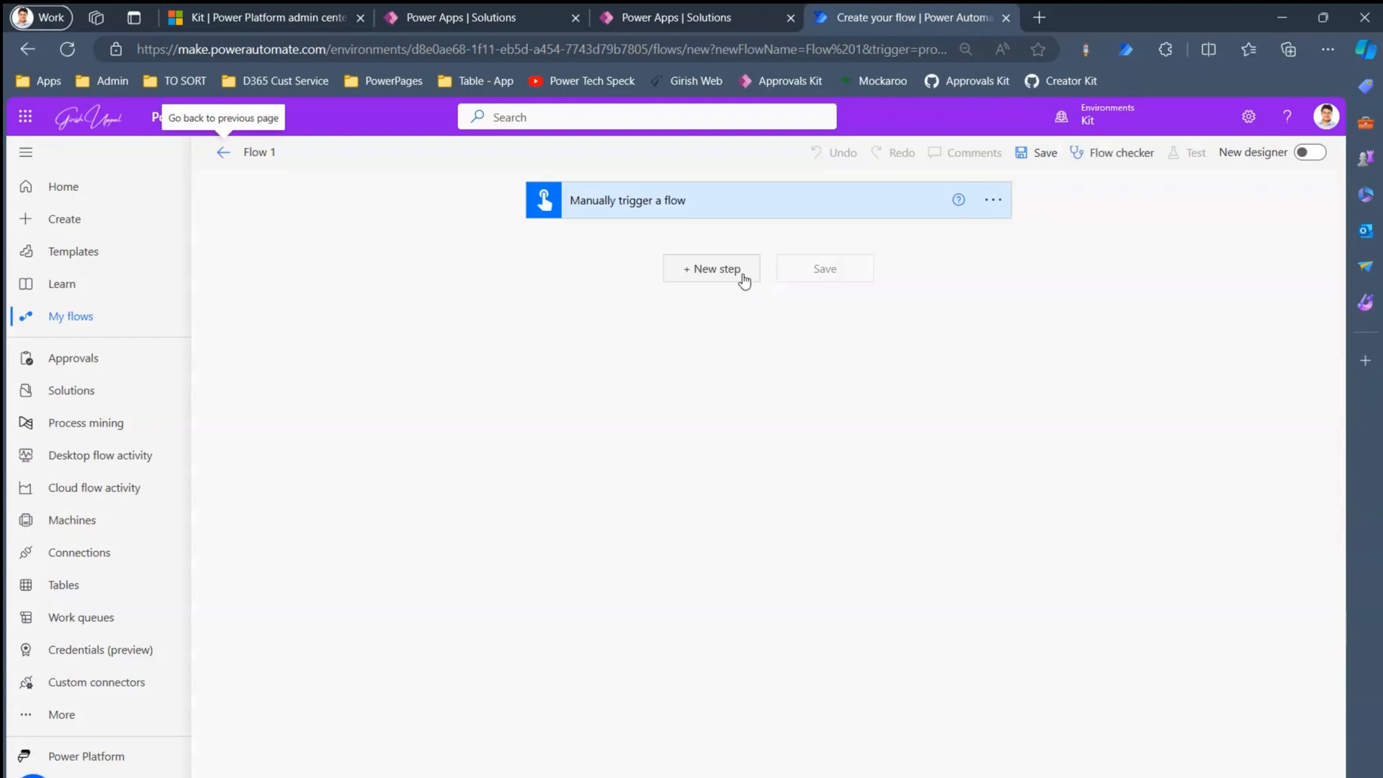
pyautogui.click(729, 271)
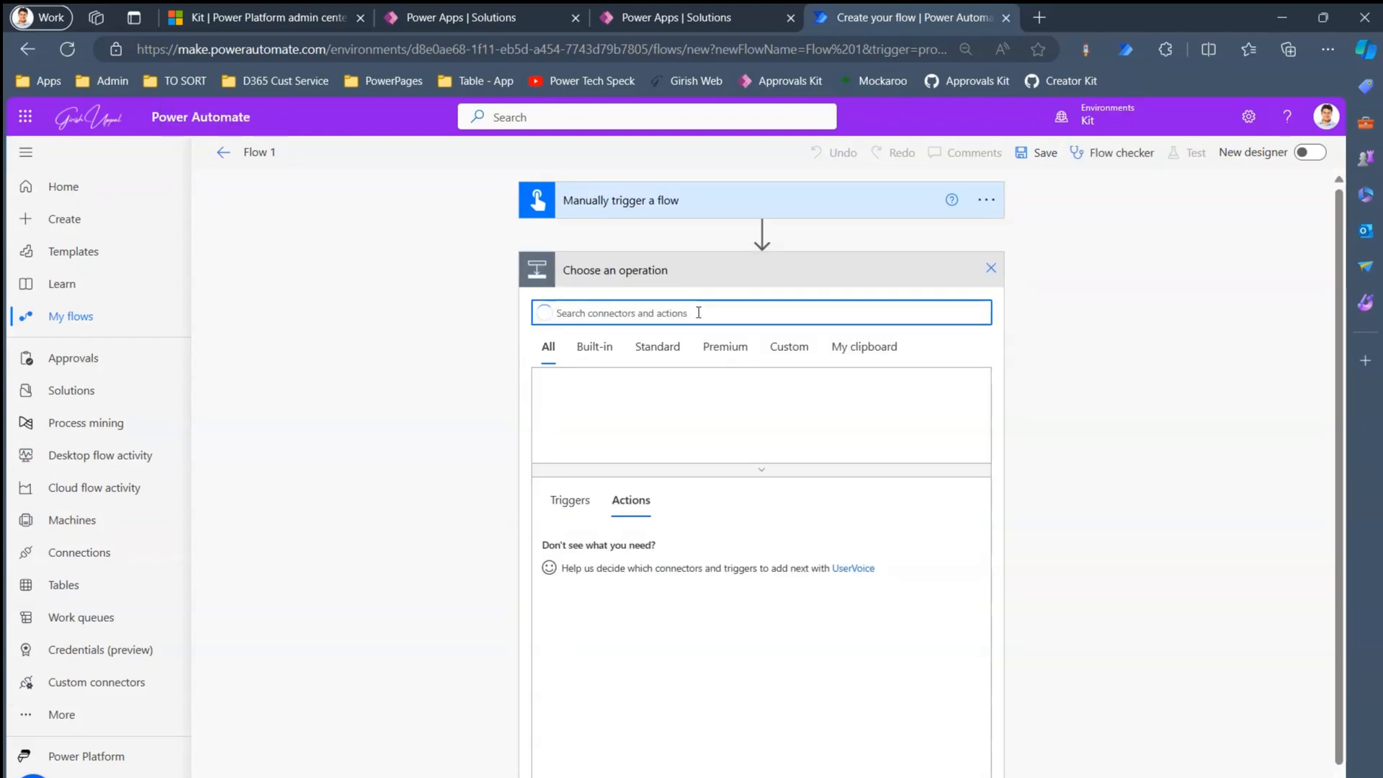
pyautogui.write('approv')
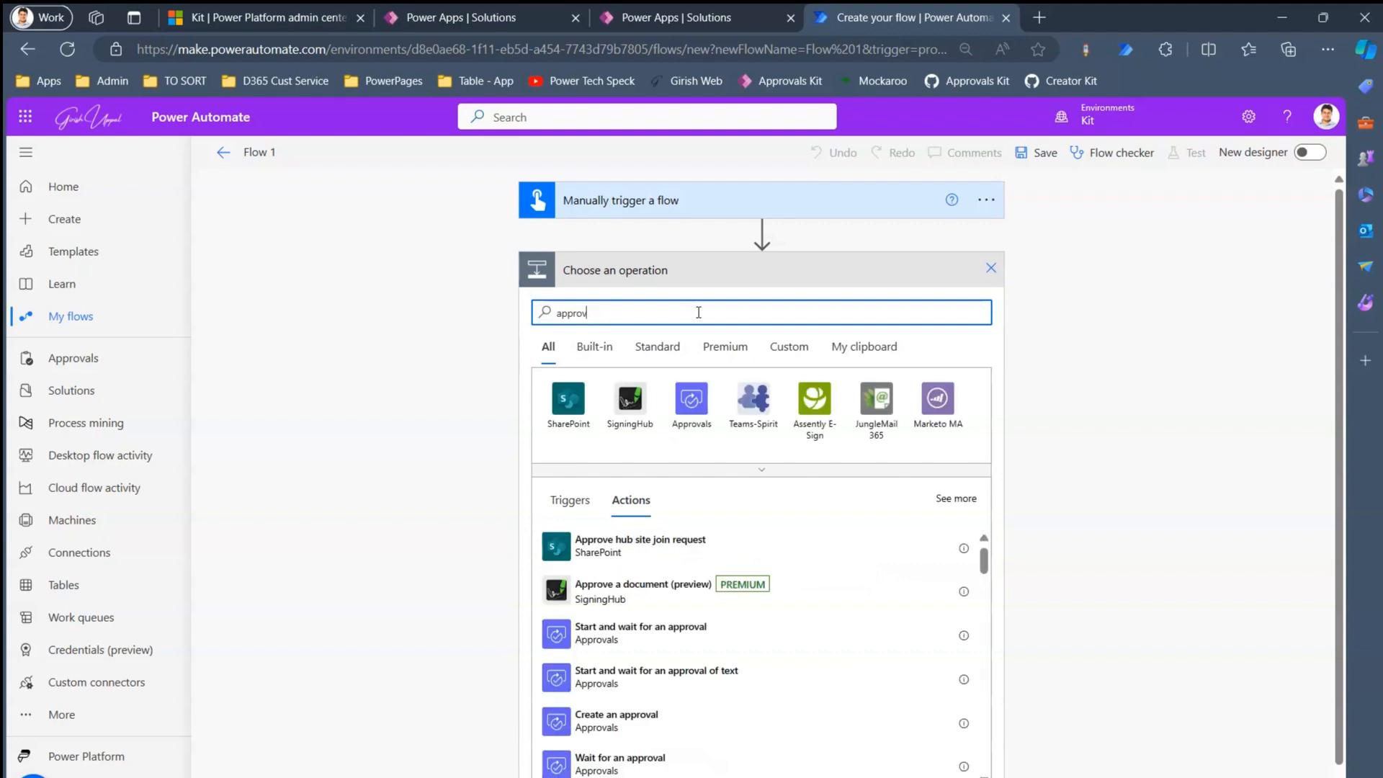
pyautogui.click(691, 399)
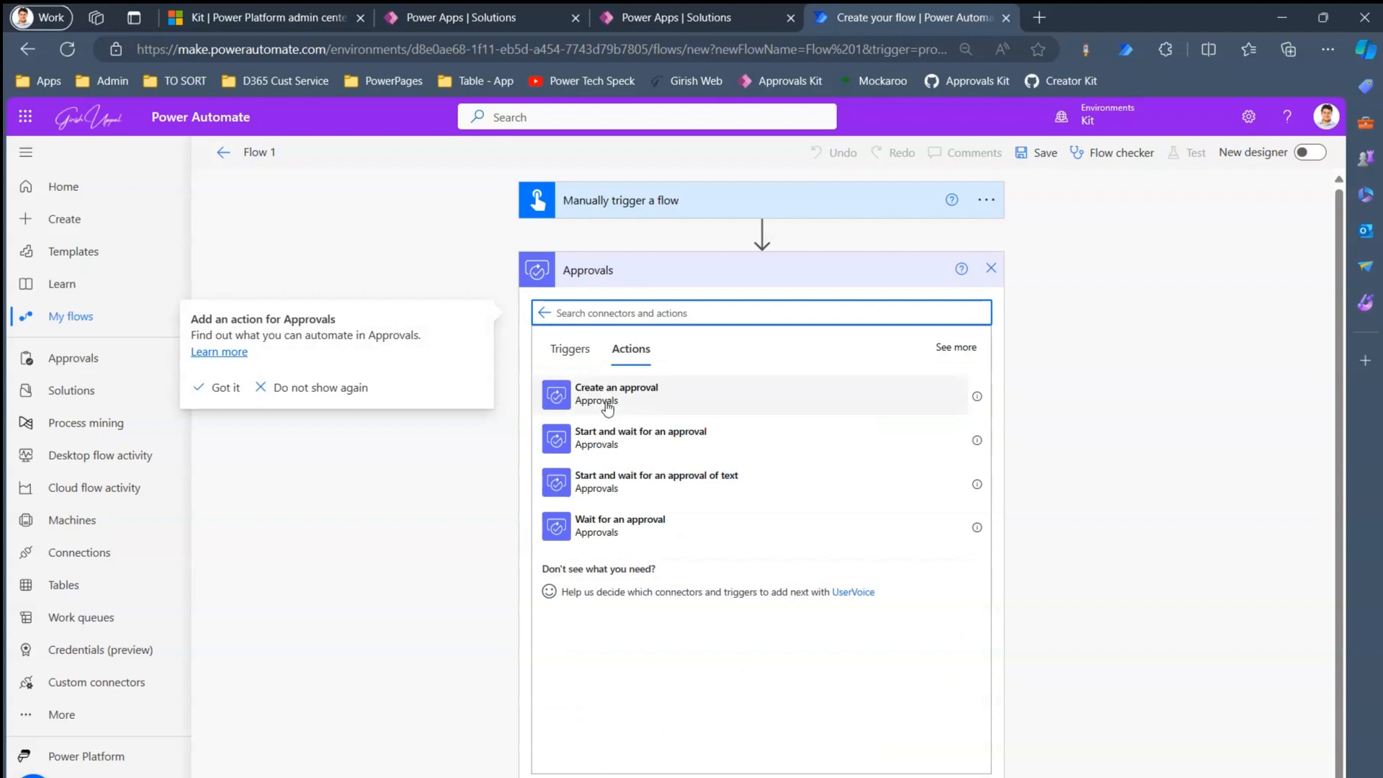
pyautogui.click(607, 405)
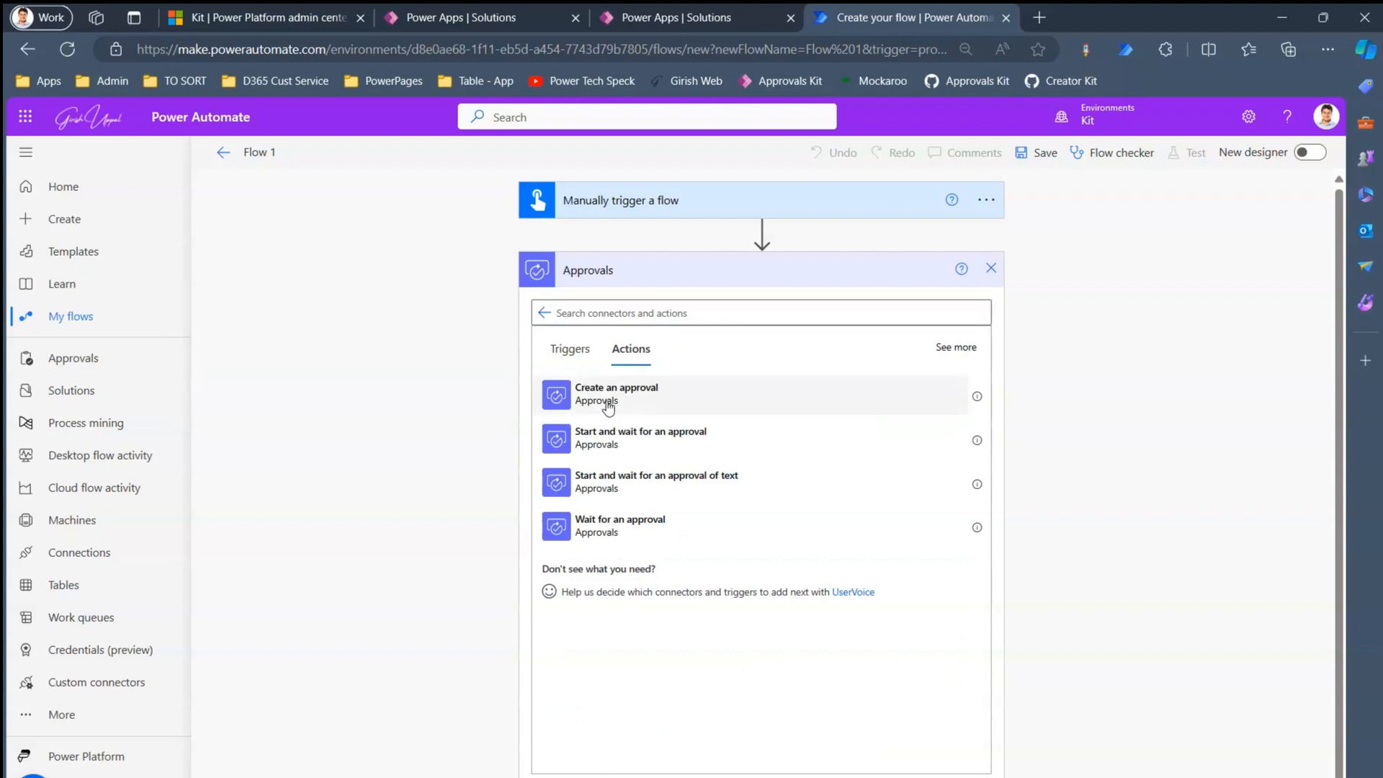
pyautogui.click(608, 403)
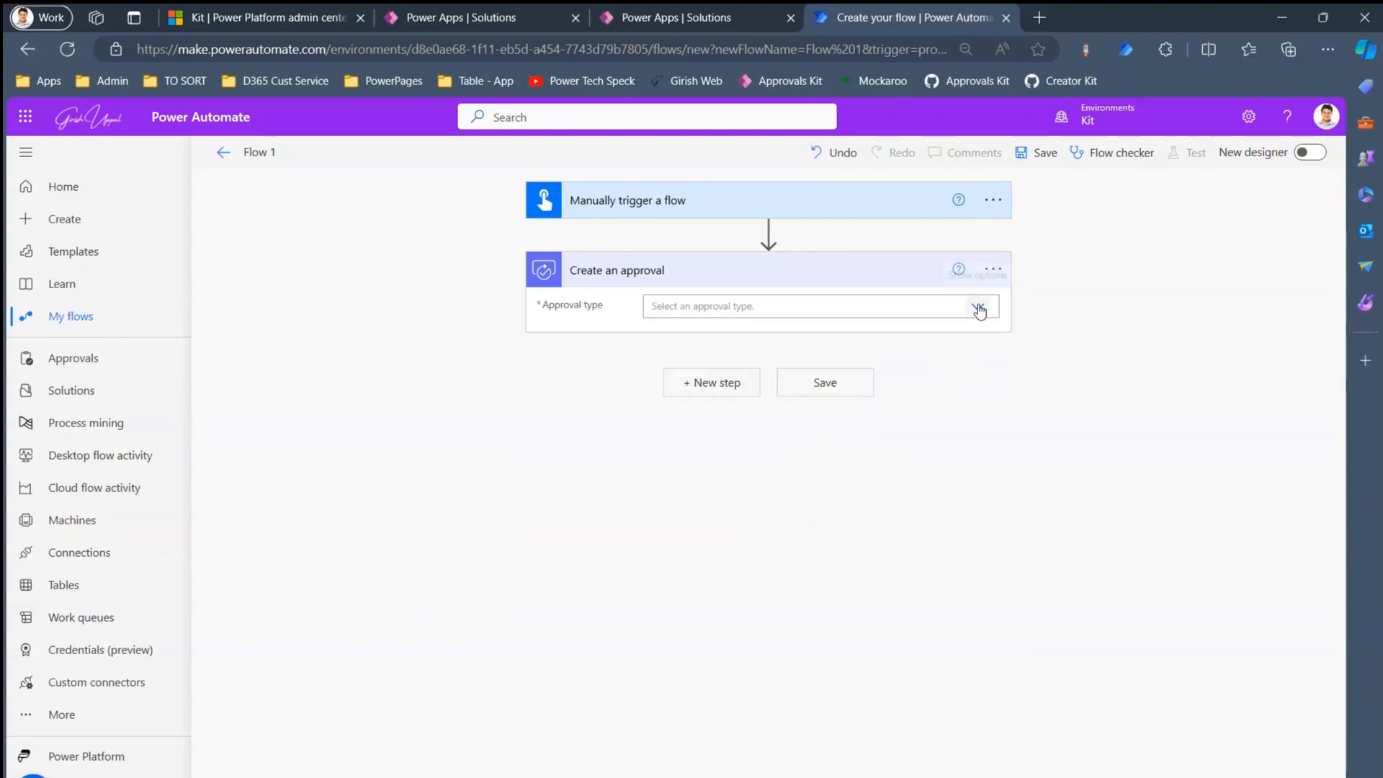
pyautogui.click(980, 311)
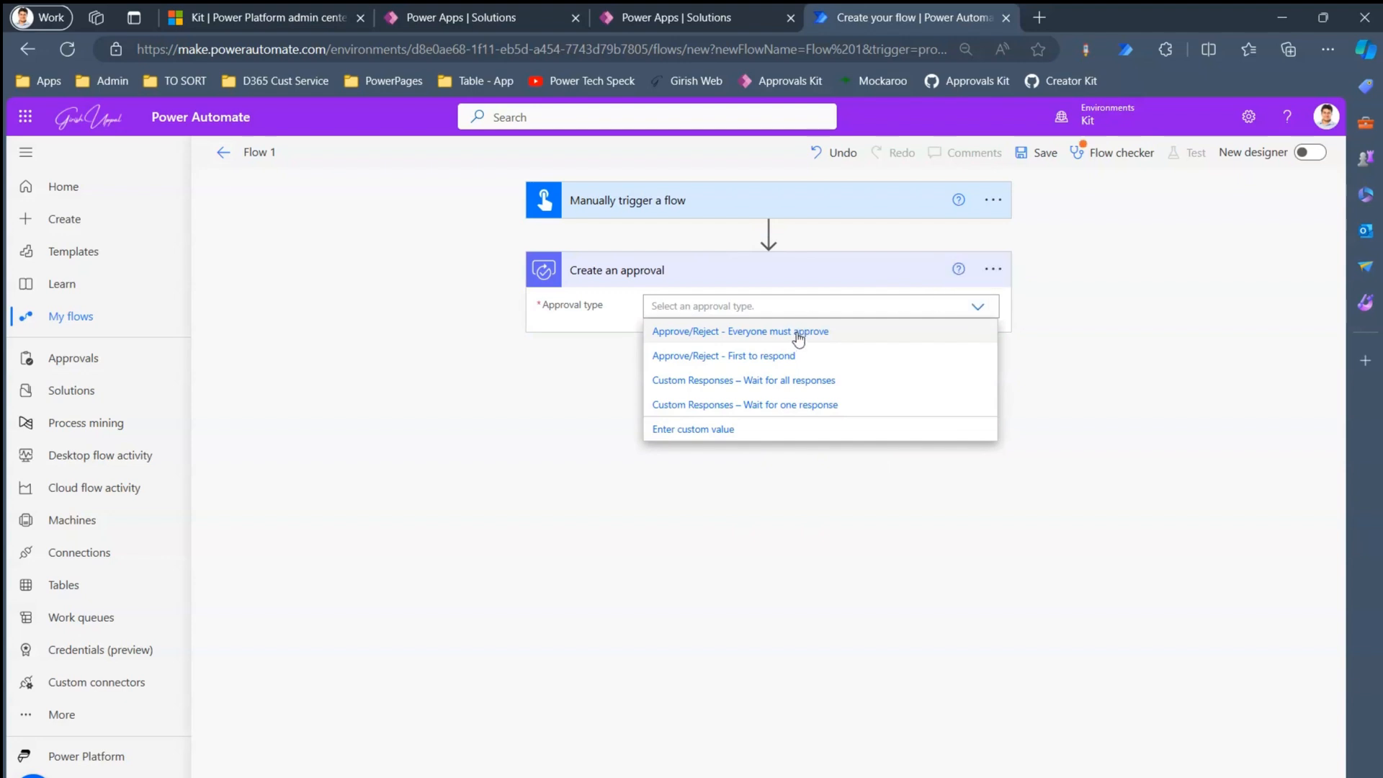
pyautogui.click(1106, 366)
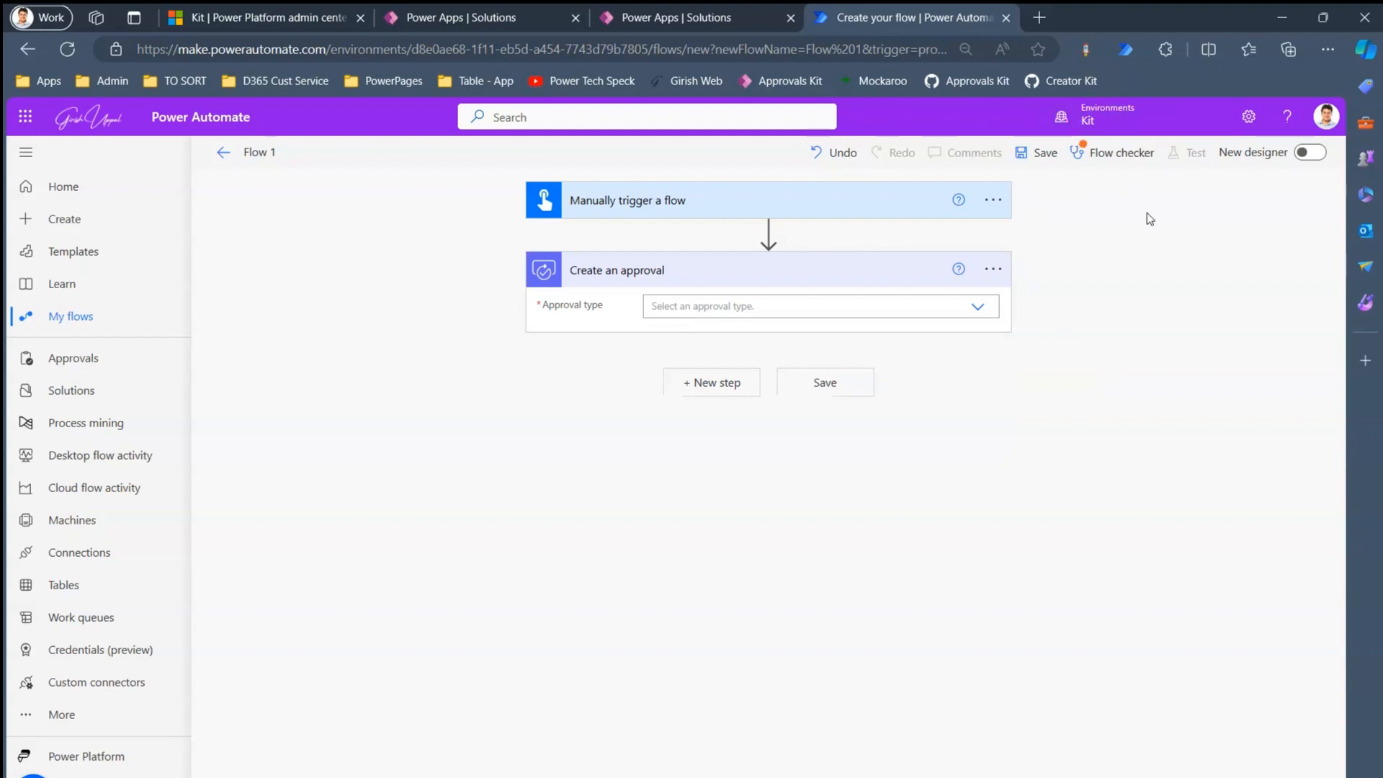
pyautogui.click(677, 17)
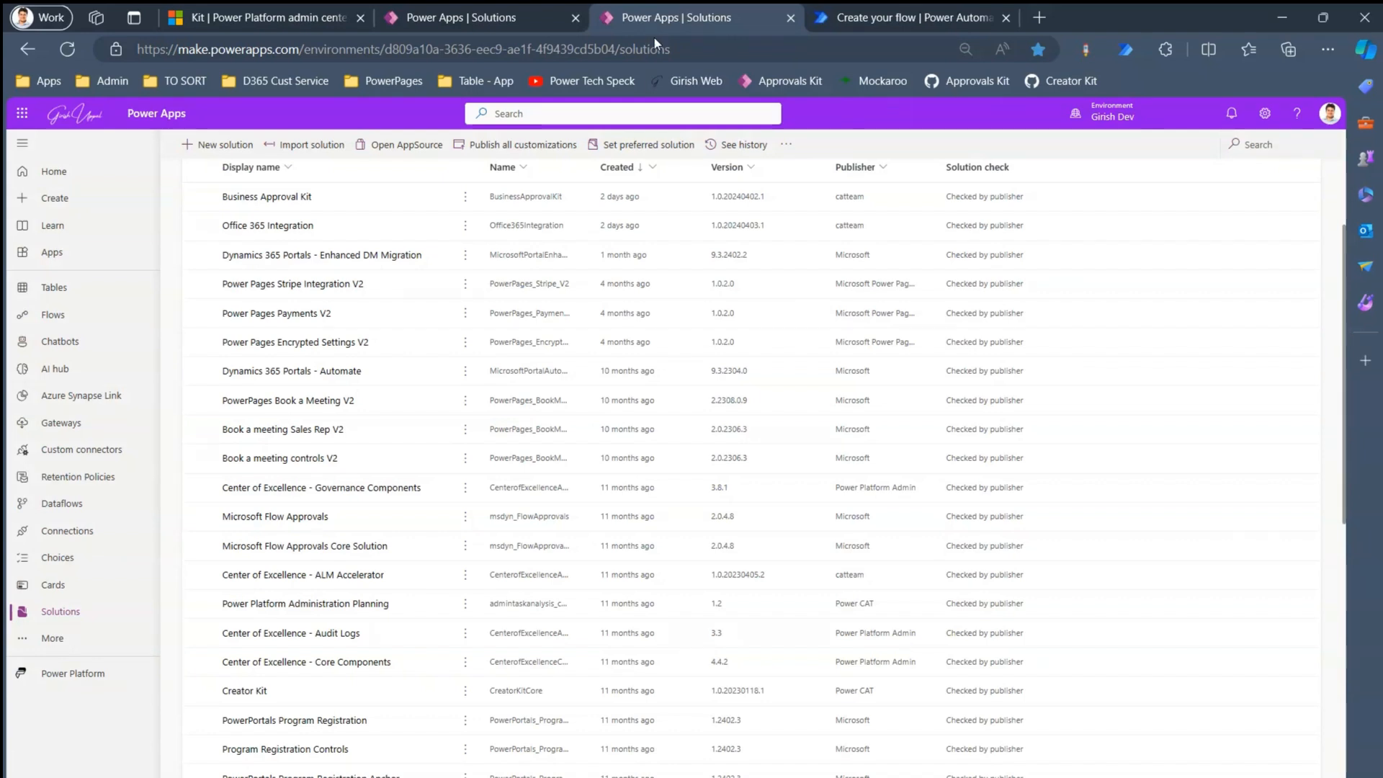
# - Reload the Kit environment's Solutions page and filter it to managed solutions
pyautogui.click(436, 15)
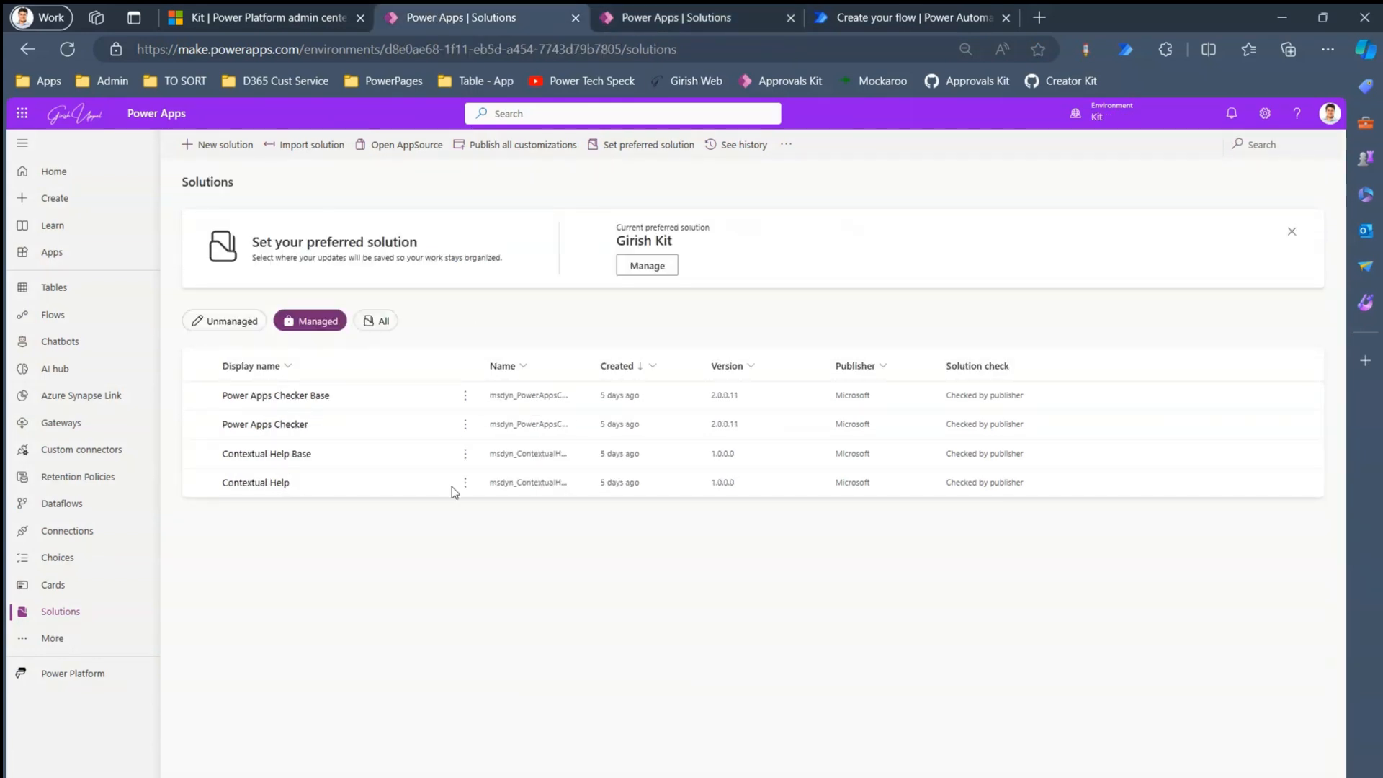
pyautogui.click(67, 49)
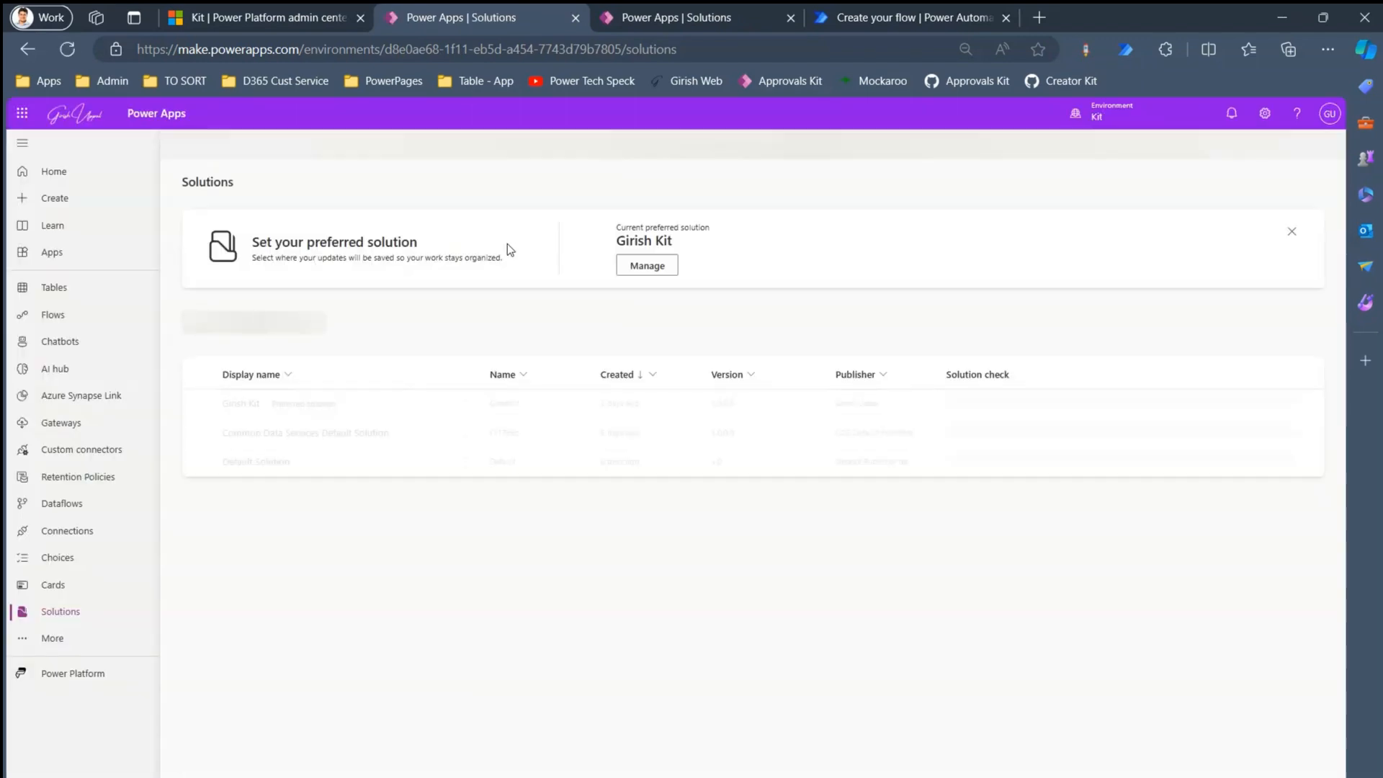
pyautogui.click(295, 329)
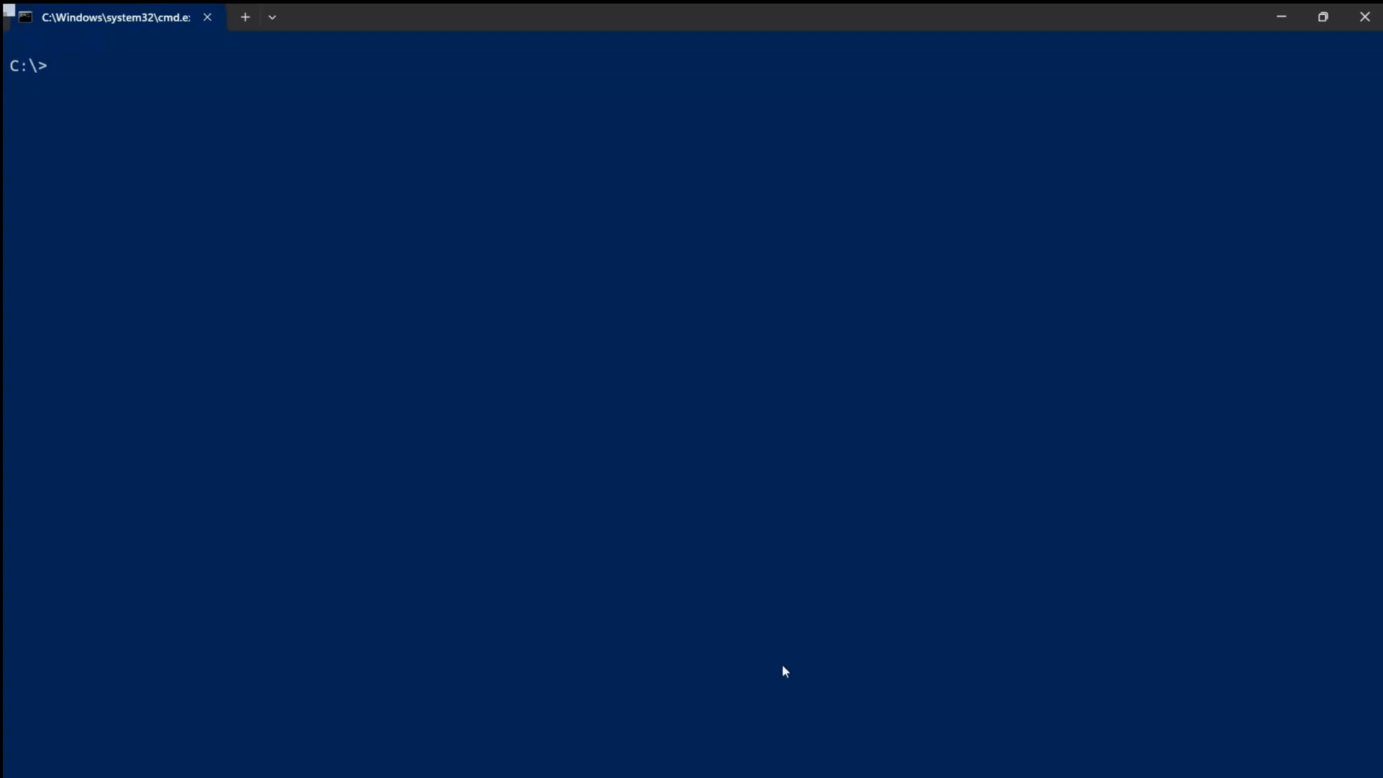
# - Run 'pac org list' to list the Power Platform environments
pyautogui.write('pac org list')
pyautogui.press('BackSpace')
pyautogui.press('BackSpace')
pyautogui.press('BackSpace')
pyautogui.press('BackSpace')
pyautogui.press('BackSpace')
pyautogui.press('BackSpace')
pyautogui.press('BackSpace')
pyautogui.press('BackSpace')
pyautogui.write('auth')
pyautogui.press('BackSpace')
pyautogui.press('BackSpace')
pyautogui.press('BackSpace')
pyautogui.press('BackSpace')
pyautogui.write('orh')
pyautogui.press('BackSpace')
pyautogui.write('g list')
pyautogui.press('Return')
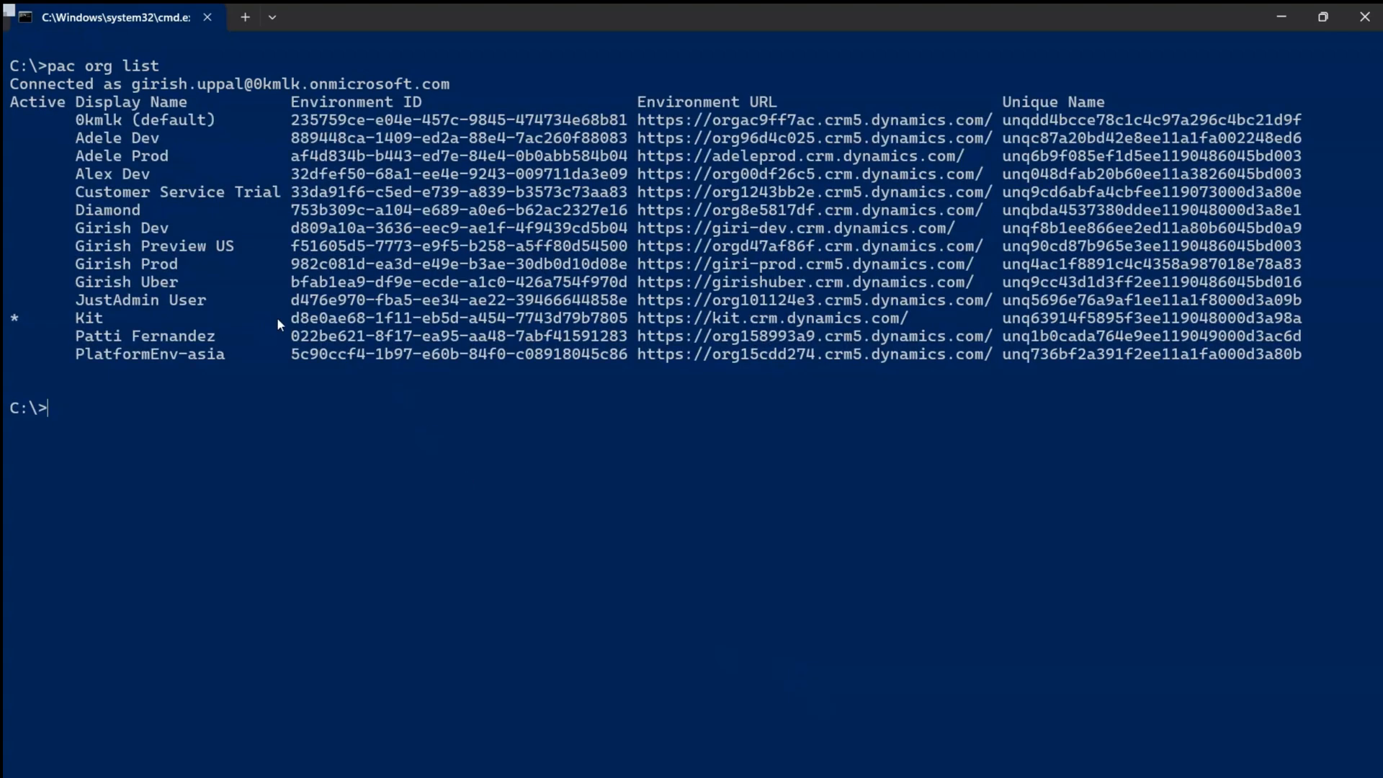
# - Copy the Kit environment's ID and launch Notepad from the Run prompt
pyautogui.moveTo(296, 320); pyautogui.dragTo(625, 325)
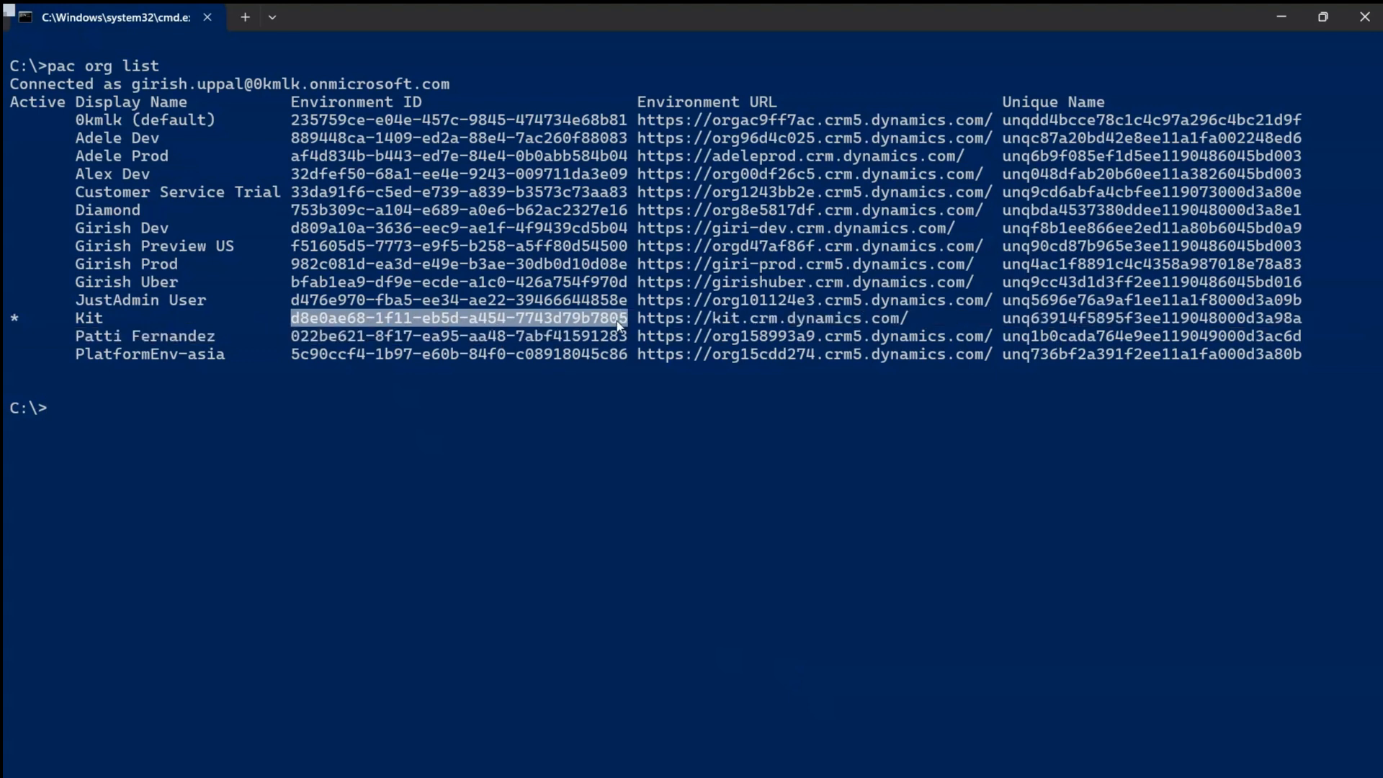
pyautogui.hotkey('ctrl', 'c')
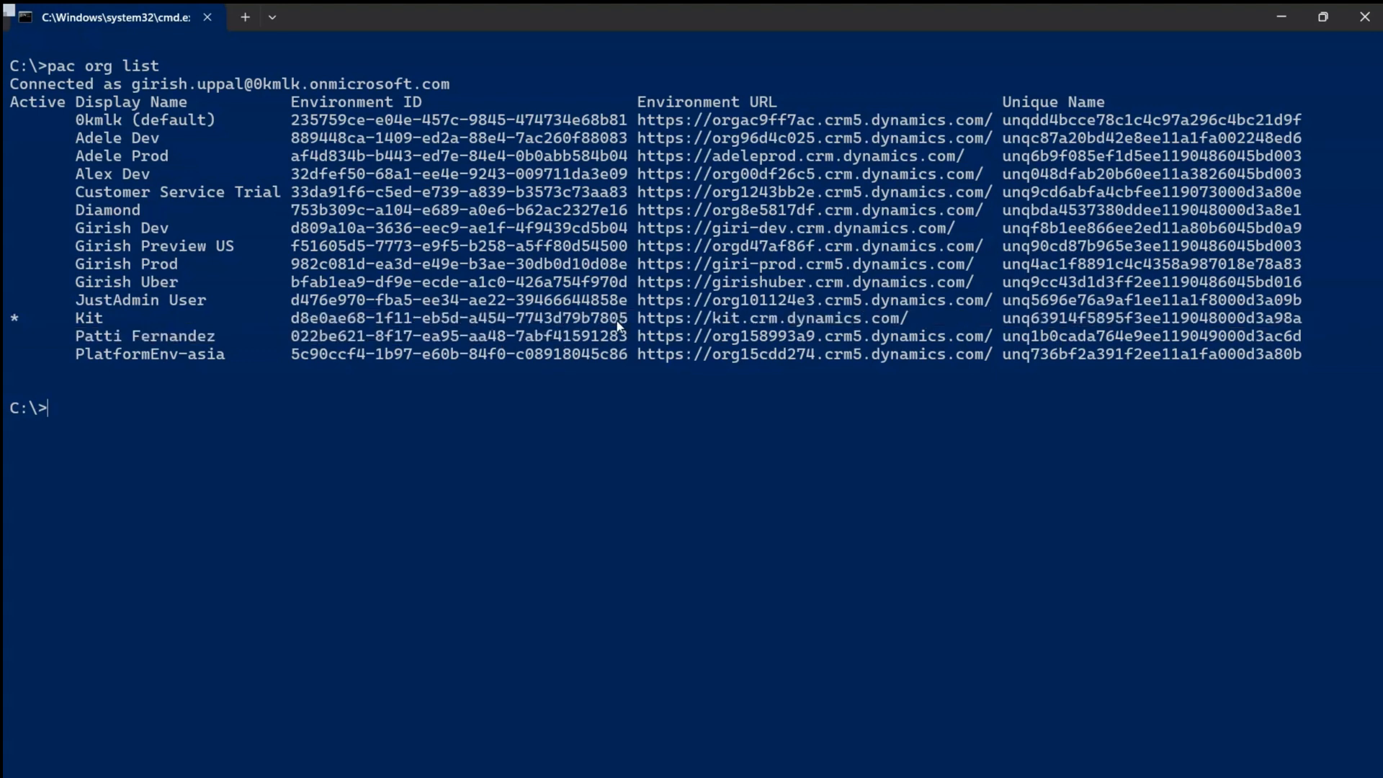
pyautogui.press('super+r')
pyautogui.write('notepad')
pyautogui.press('Return')
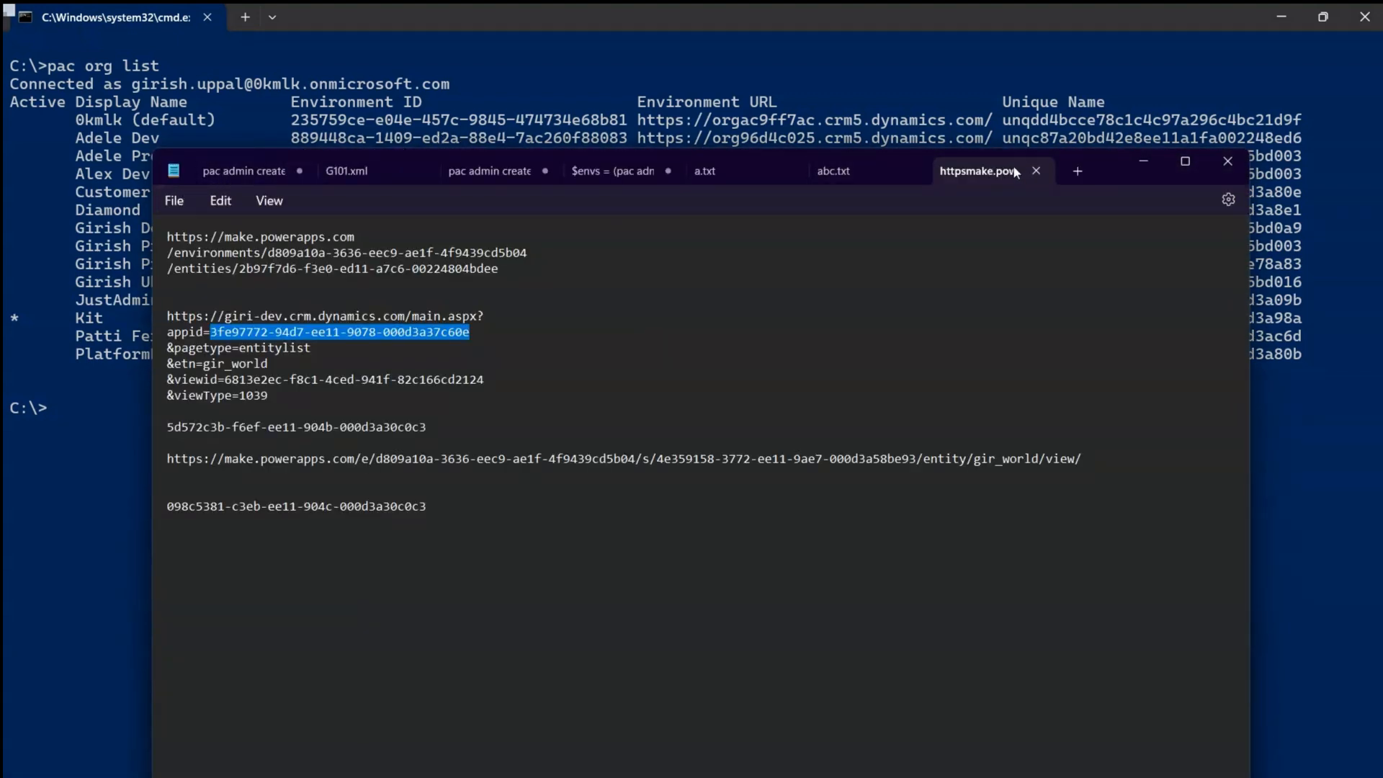
# - In a new Notepad tab, paste the Kit ID and write 'pac application install --environment <ID>'
pyautogui.click(1086, 170)
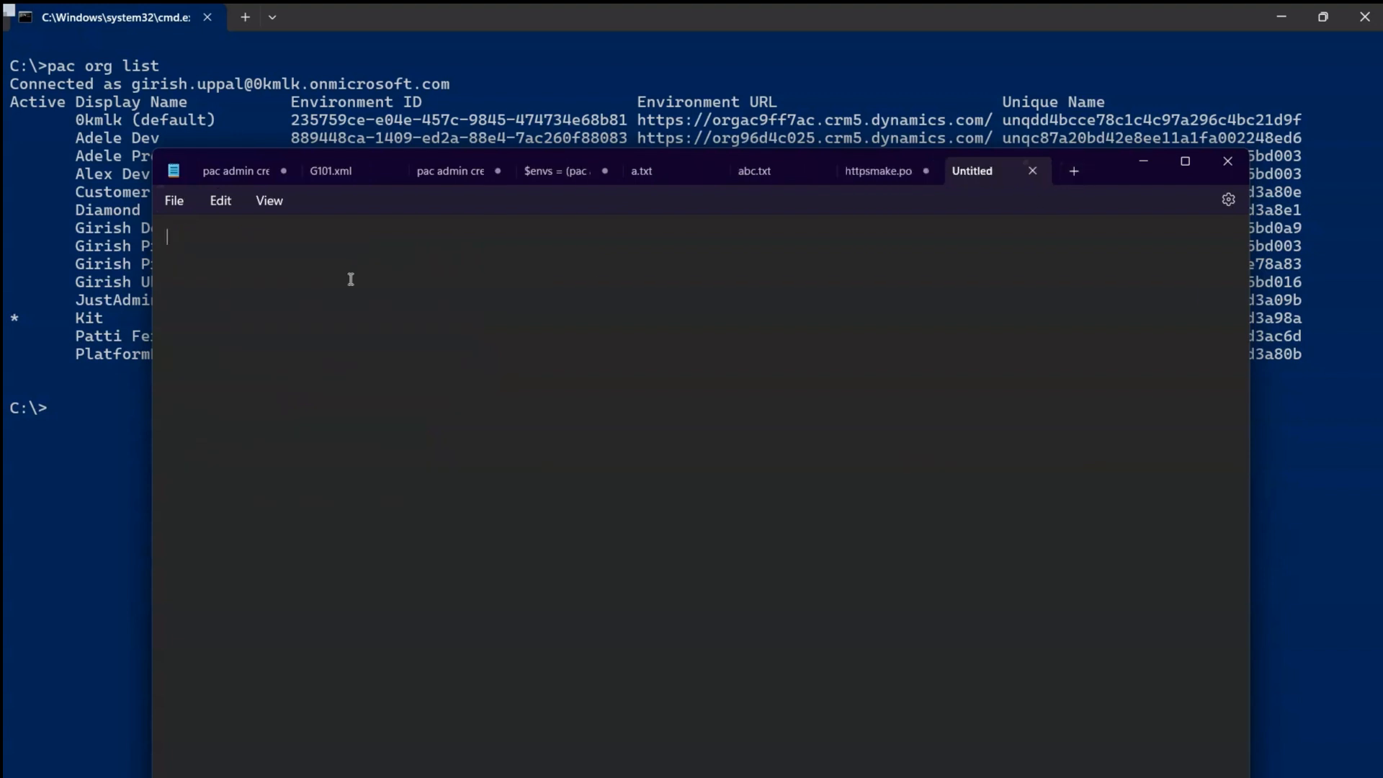
pyautogui.press('Return')
pyautogui.hotkey('ctrl', 'v')
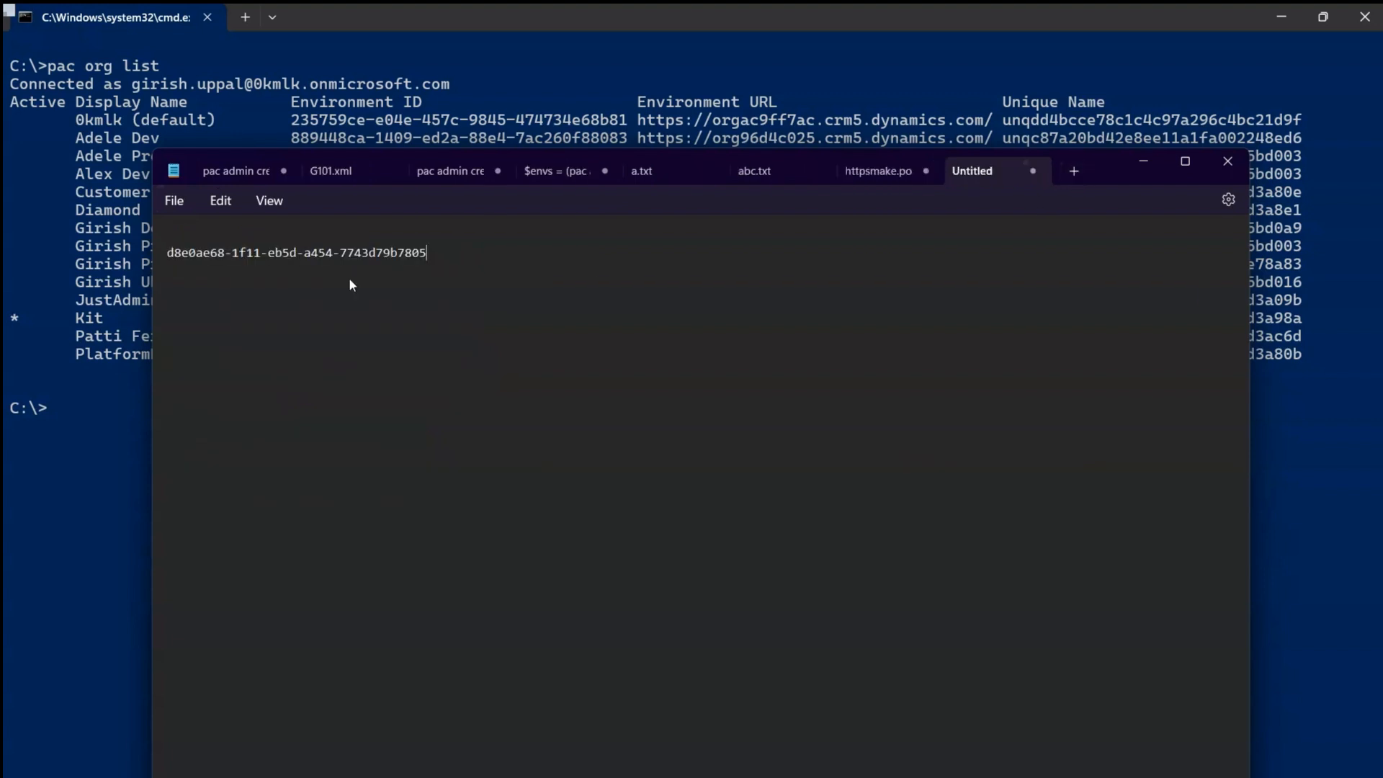
pyautogui.press('Return')
pyautogui.press('Return')
pyautogui.write('pac application install ')
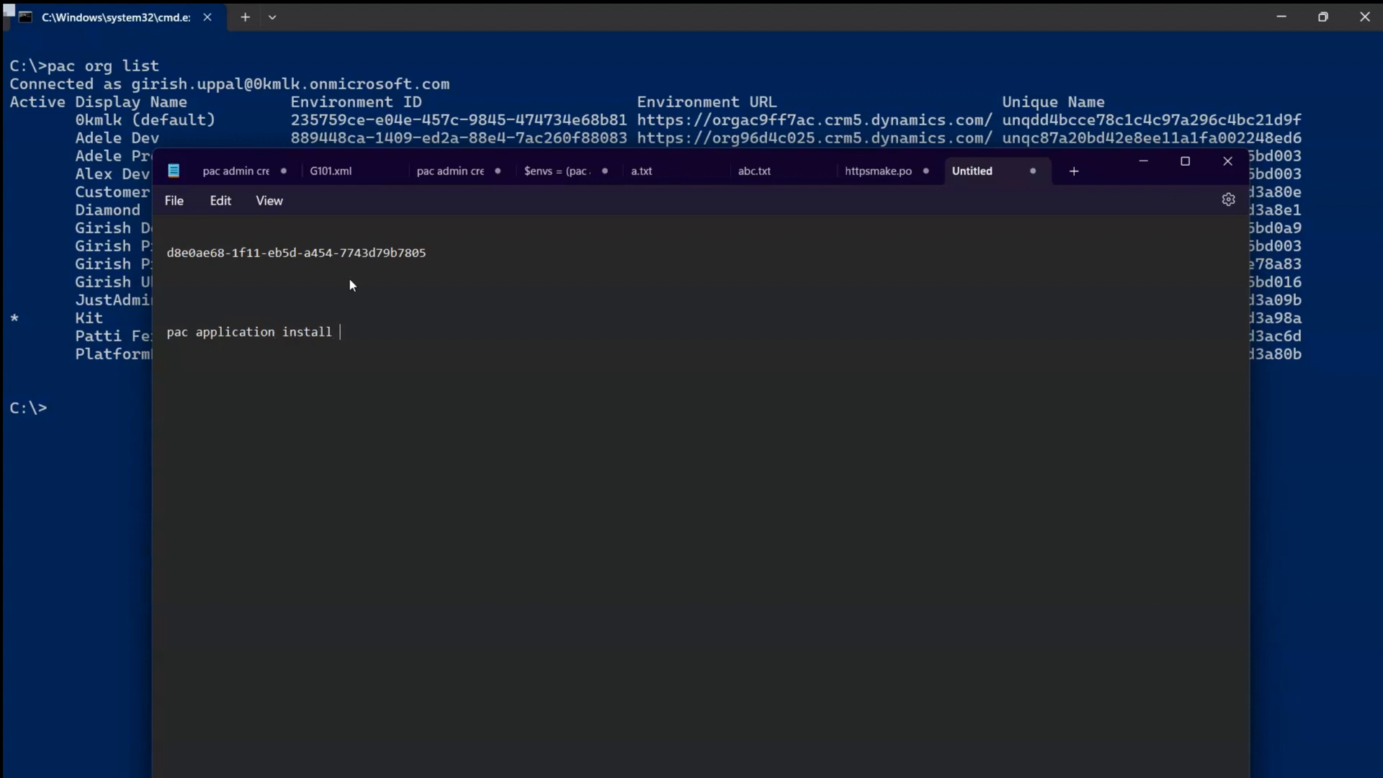
pyautogui.write('--environment')
pyautogui.moveTo(303, 252); pyautogui.dragTo(297, 249)
pyautogui.doubleClick(297, 249)
pyautogui.click(449, 332)
pyautogui.hotkey('ctrl', 'v')
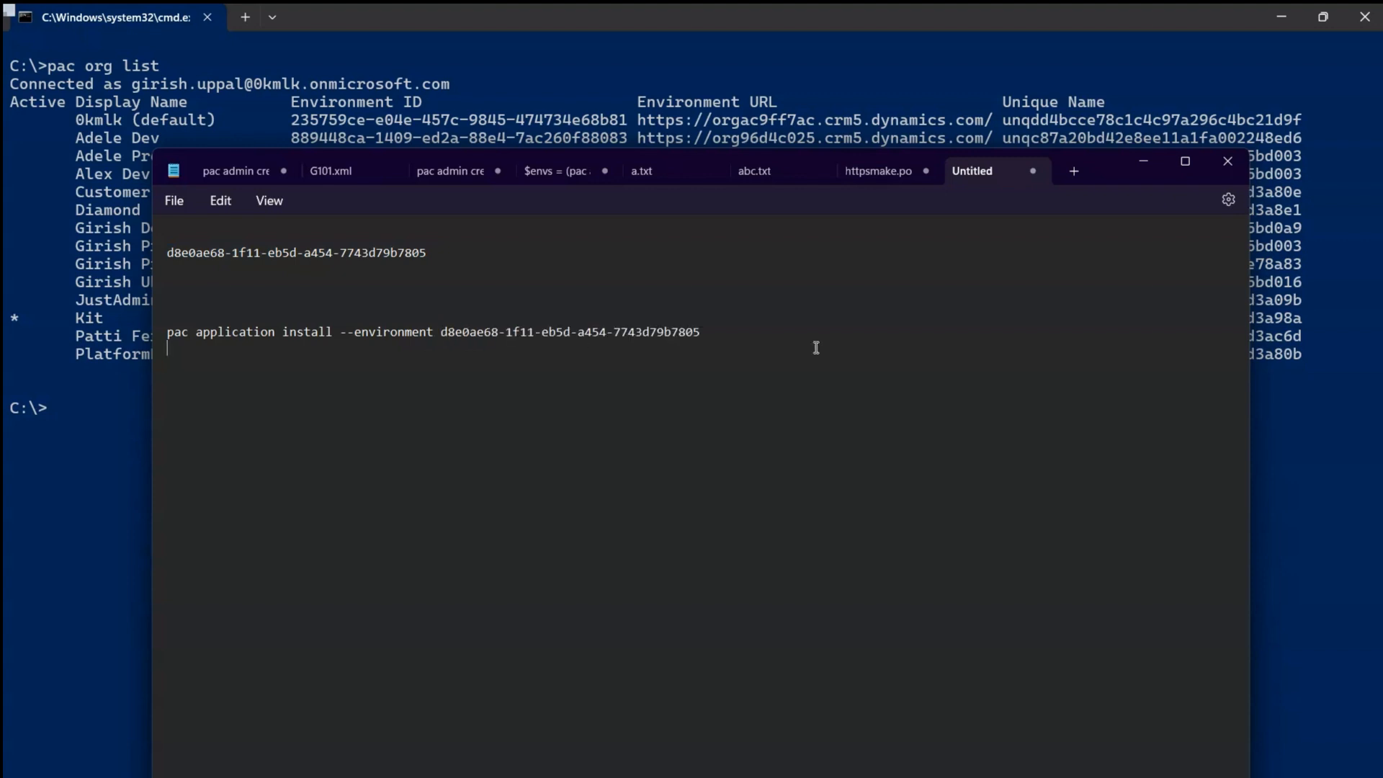
# - Complete the command with --application-name "msdyn_FlowApprovals", then enter 'pac auth list' in the terminal
pyautogui.write('--application-name')
pyautogui.click(729, 331)
pyautogui.write('p')
pyautogui.click(869, 333)
pyautogui.write('dyn')
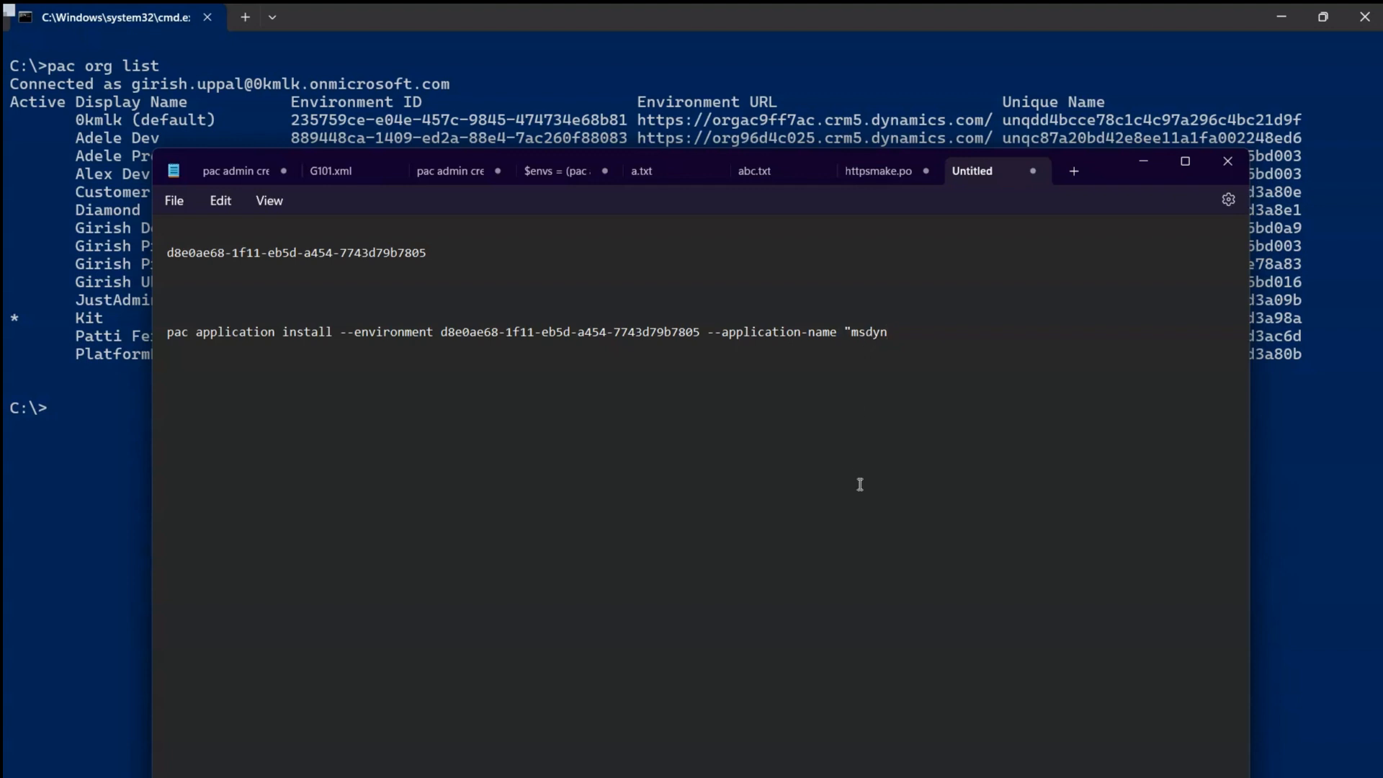
pyautogui.write('_Fl')
pyautogui.write('Approvals"')
pyautogui.hotkey('shift', 'End')
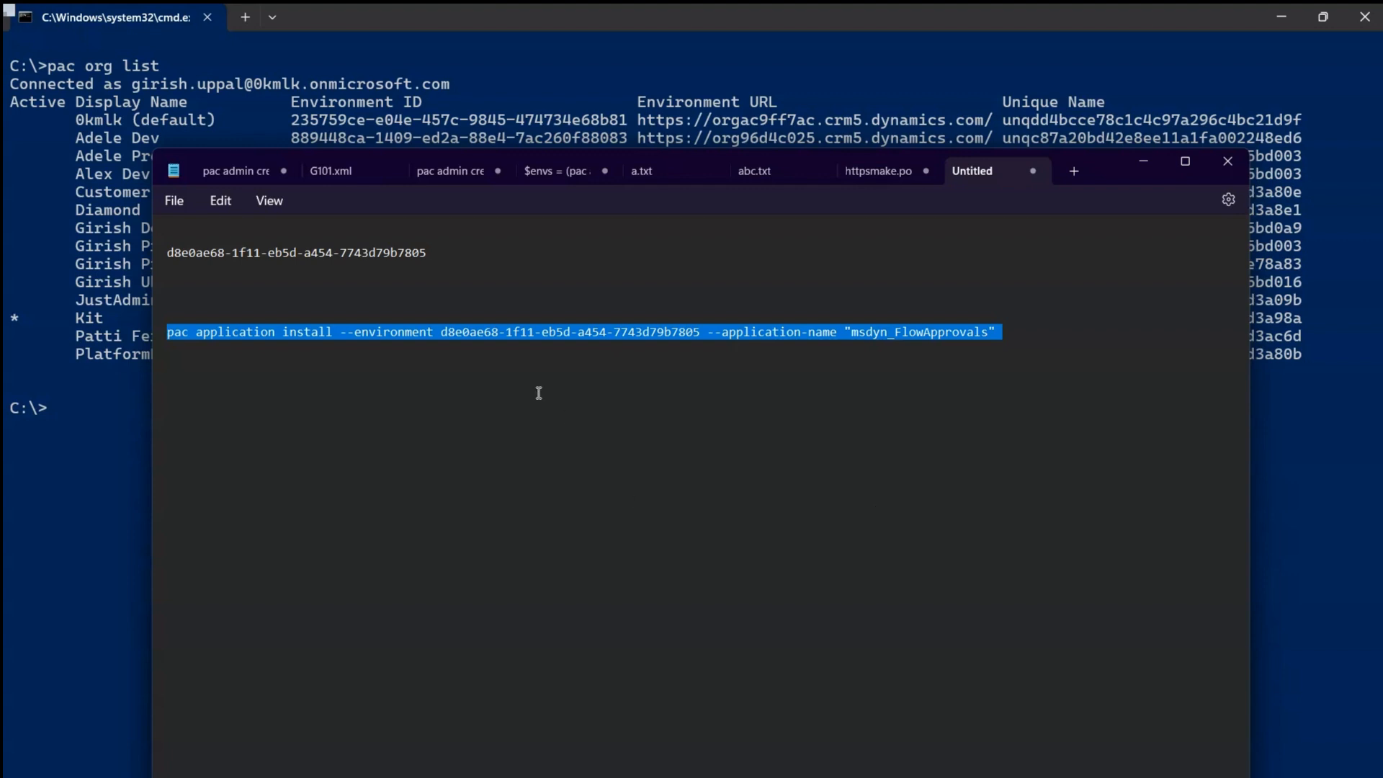
pyautogui.click(456, 364)
pyautogui.click(342, 333)
pyautogui.moveTo(342, 333); pyautogui.dragTo(1007, 333)
pyautogui.click(1007, 333)
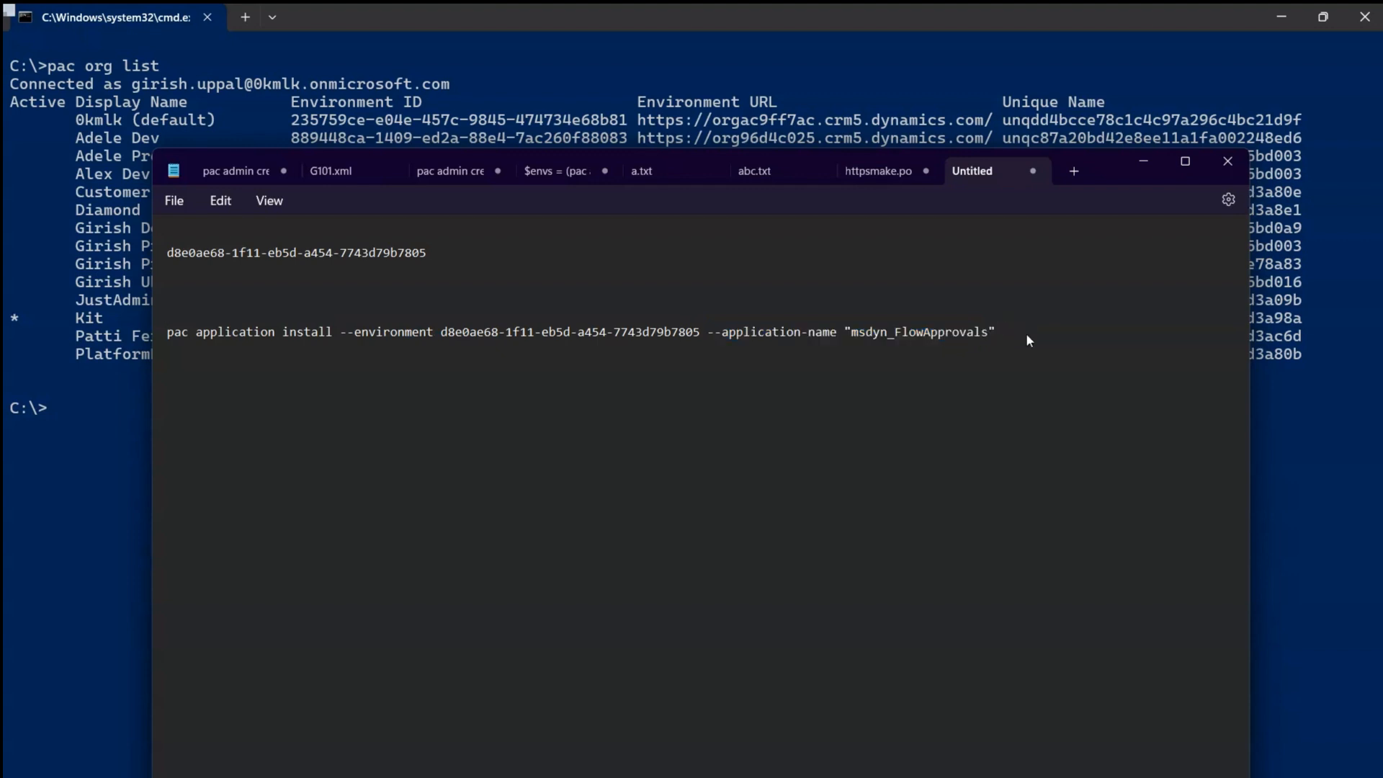
pyautogui.click(110, 466)
pyautogui.write('pac auth list')
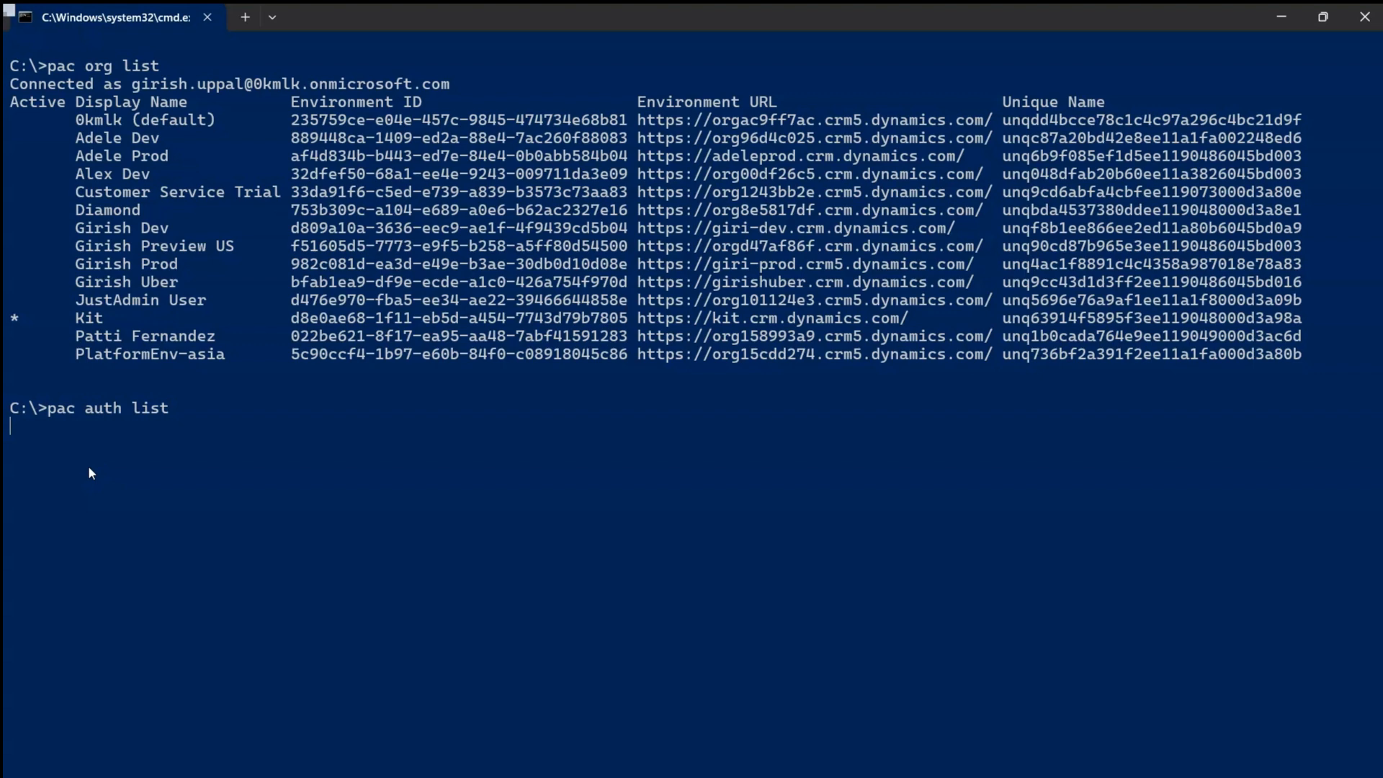
# - List the pac auth profiles and check which one is active for Kit
pyautogui.press('Return')
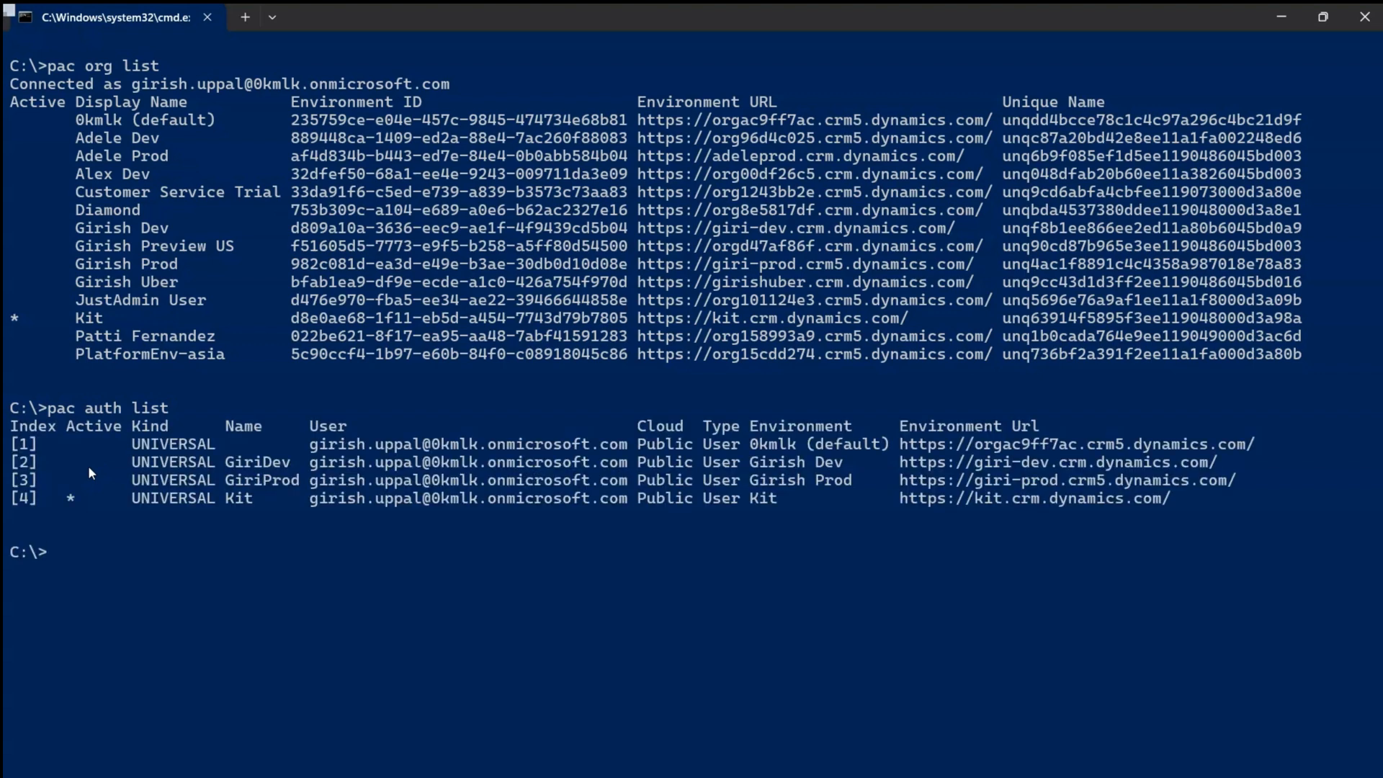
pyautogui.moveTo(61, 496); pyautogui.dragTo(77, 500)
pyautogui.moveTo(226, 499); pyautogui.dragTo(248, 503)
pyautogui.moveTo(67, 497); pyautogui.dragTo(103, 501)
pyautogui.moveTo(226, 496); pyautogui.dragTo(259, 499)
pyautogui.click(127, 547)
# - Switch the active auth profile back to Kit, confirm with pac auth list, and clear with cls
pyautogui.write('pac auth select --index 1')
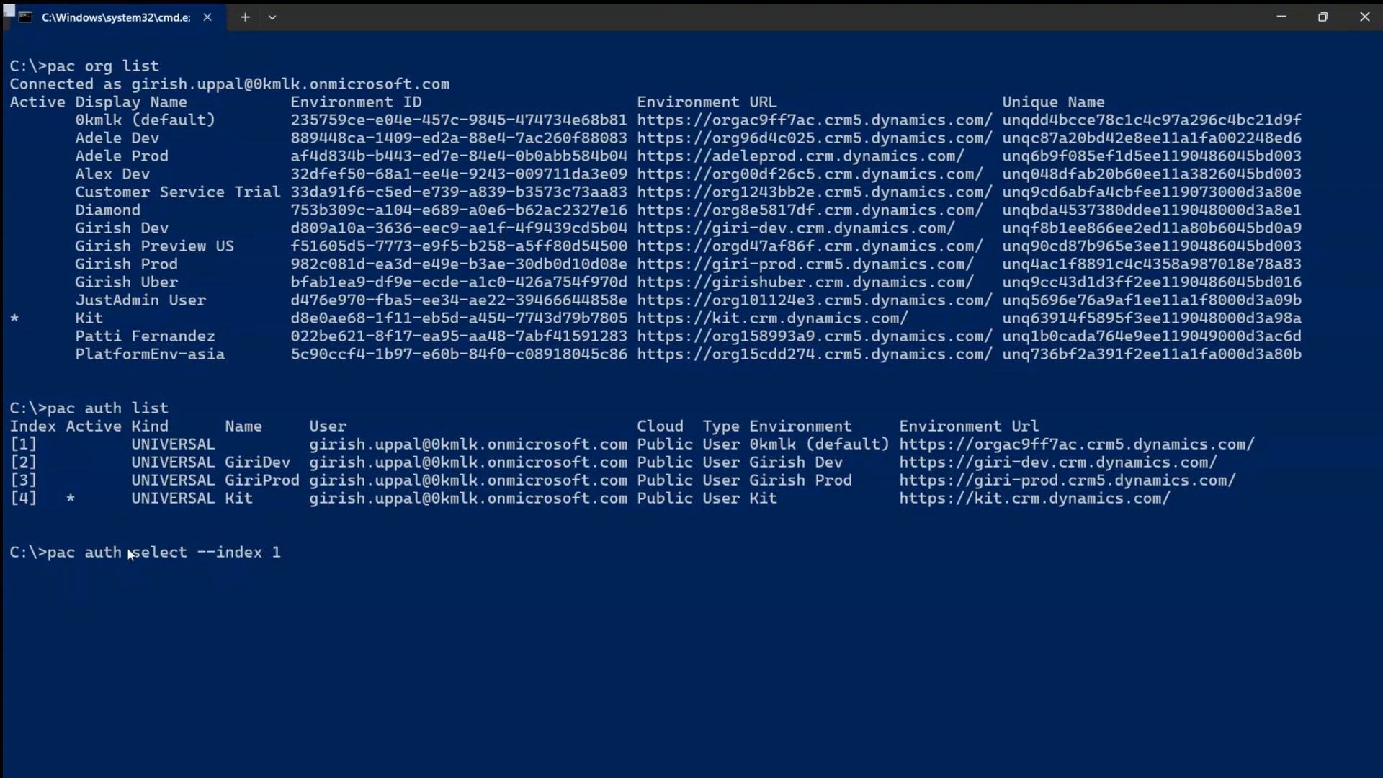
pyautogui.press('Up')
pyautogui.press('Up')
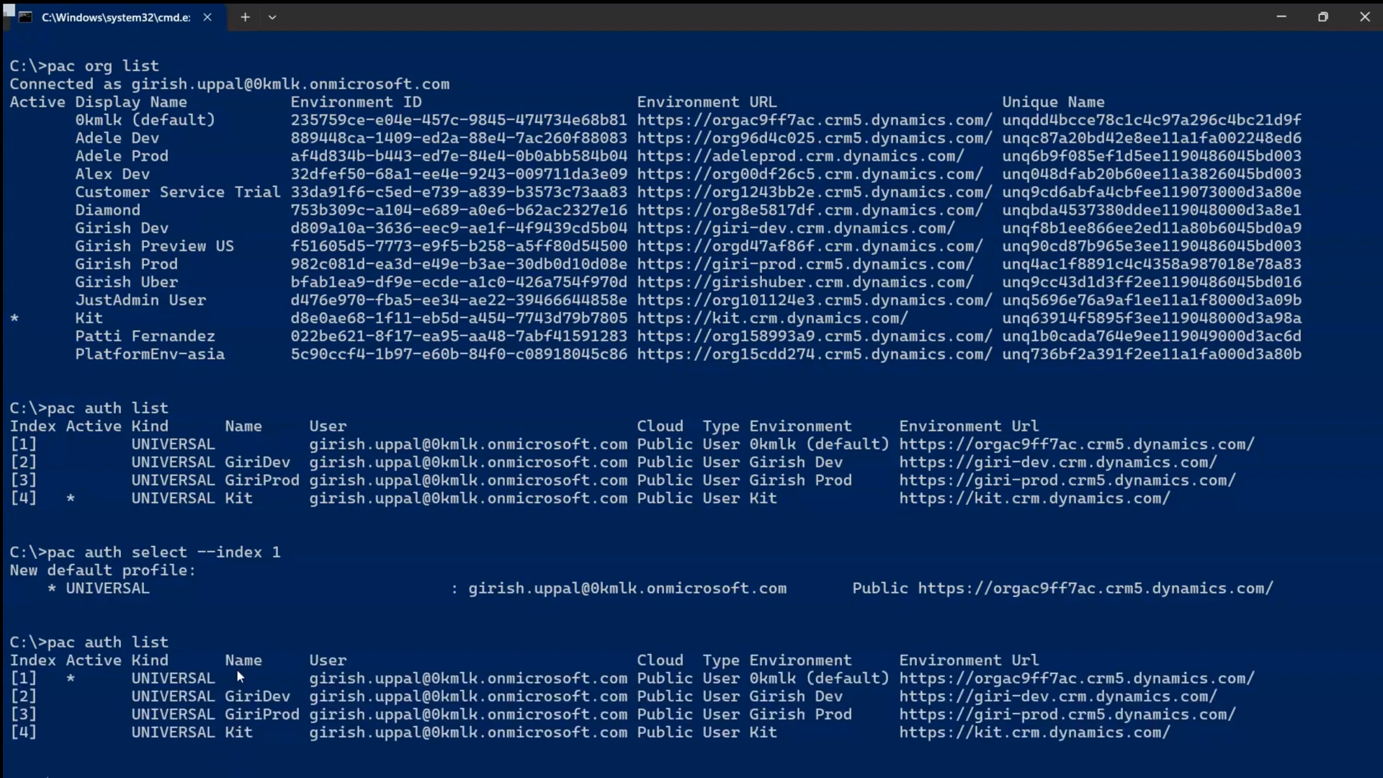
pyautogui.moveTo(227, 733); pyautogui.dragTo(205, 752)
pyautogui.click(205, 753)
pyautogui.press('Return')
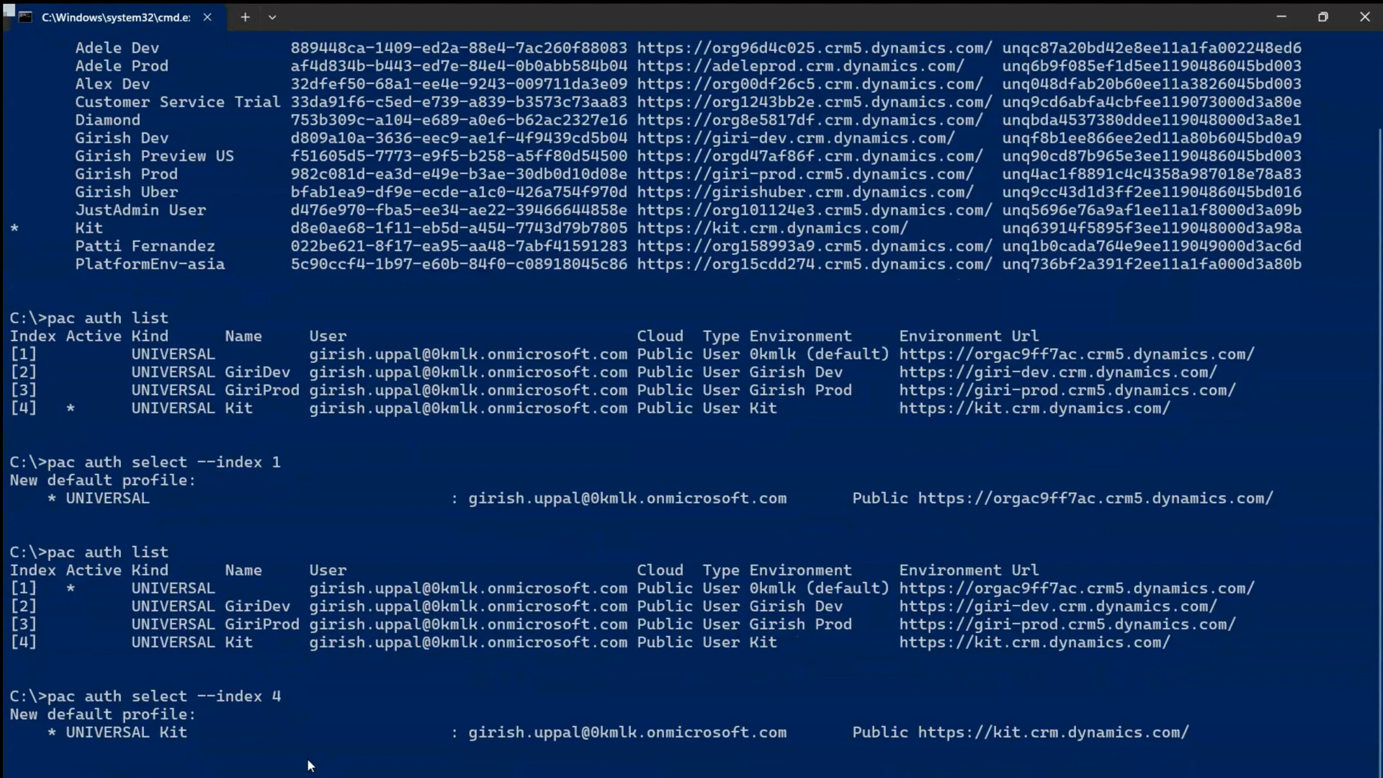
pyautogui.press('Return')
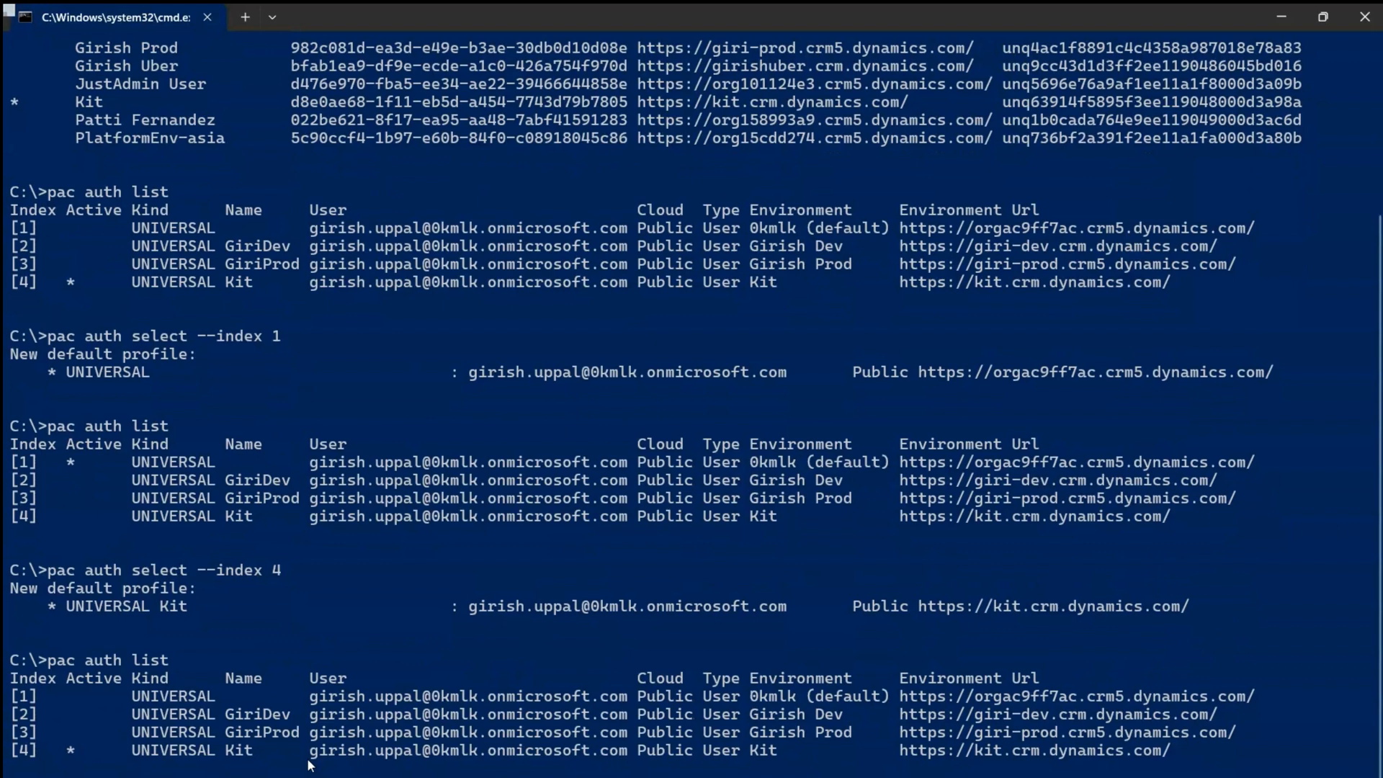
pyautogui.write('cls')
pyautogui.press('Return')
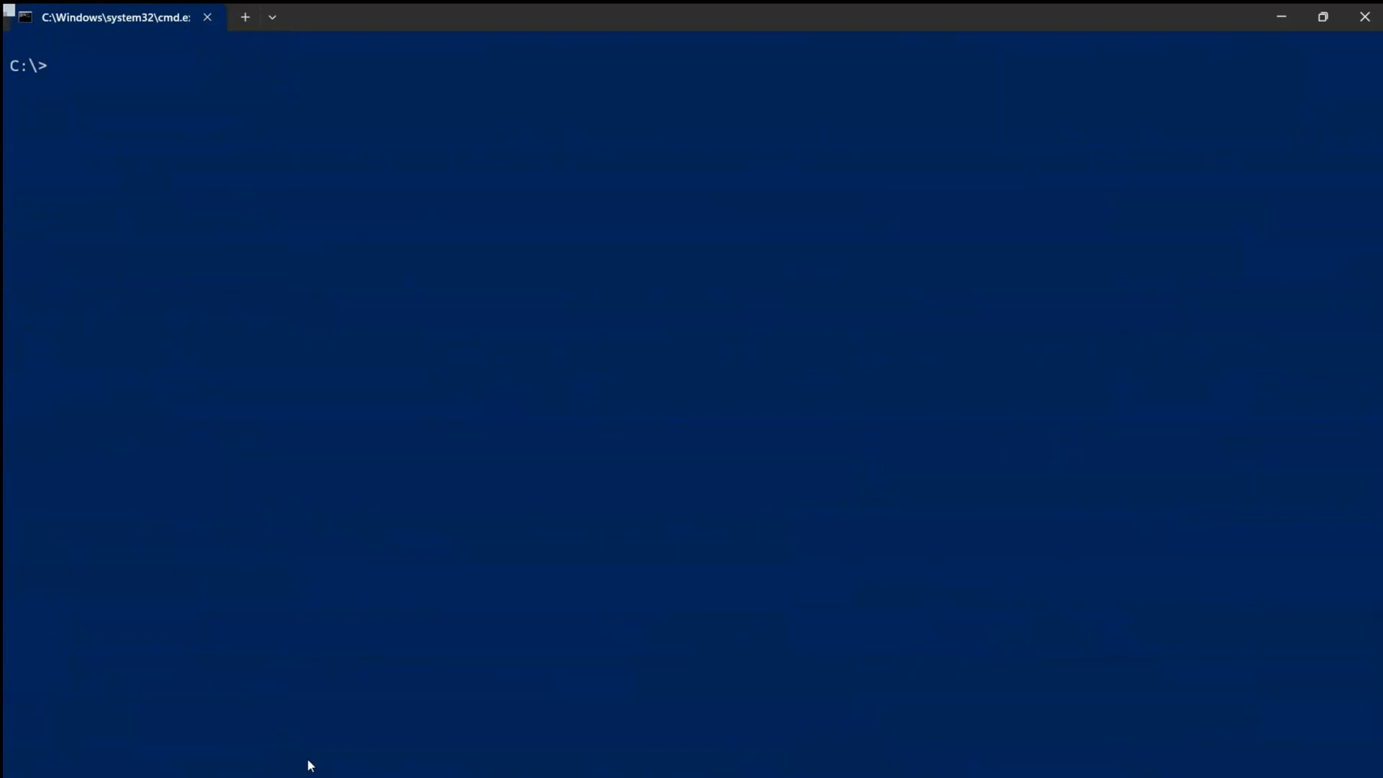
# - Paste and run the pac application install command for msdyn_FlowApprovals in the Kit environment
pyautogui.hotkey('ctrl', 'v')
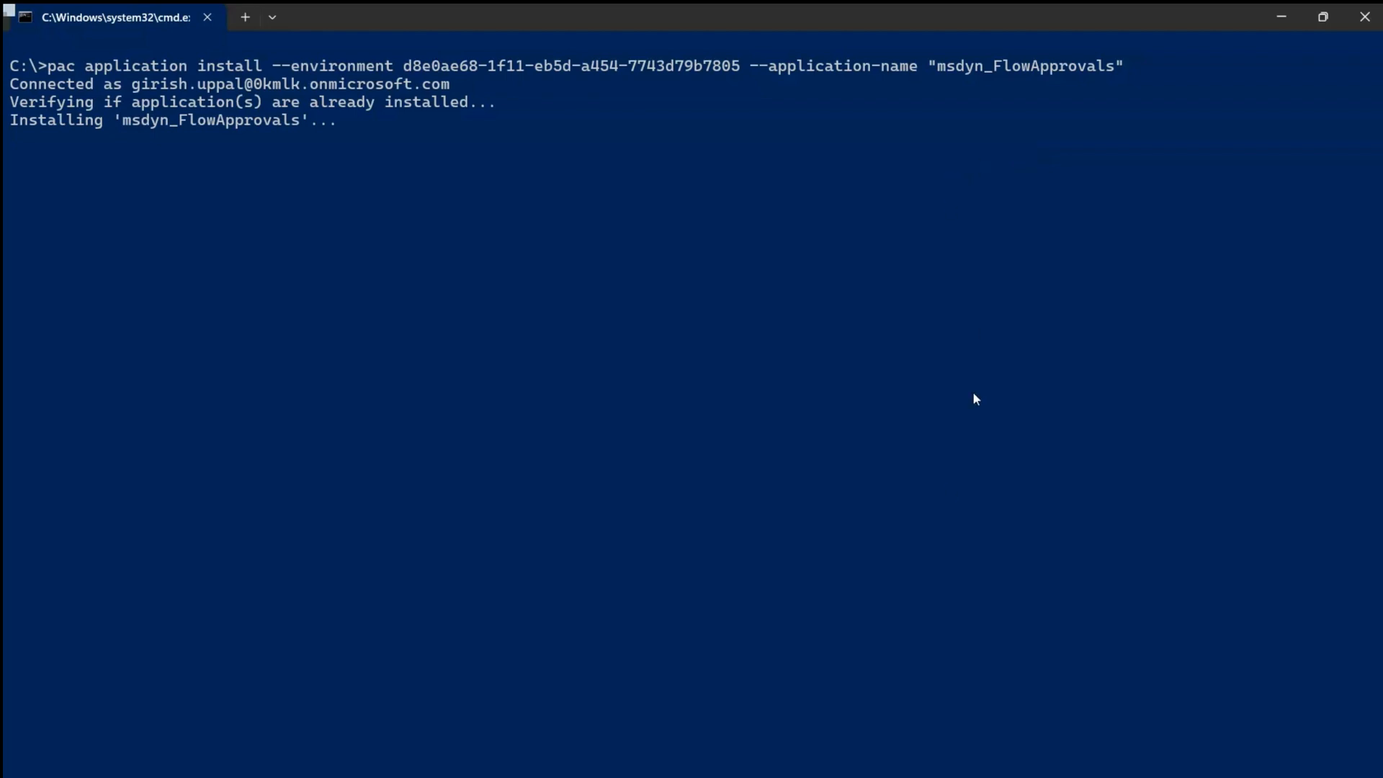
# - Reload the Power Apps Solutions page and filter it to managed solutions
pyautogui.click(655, 726)
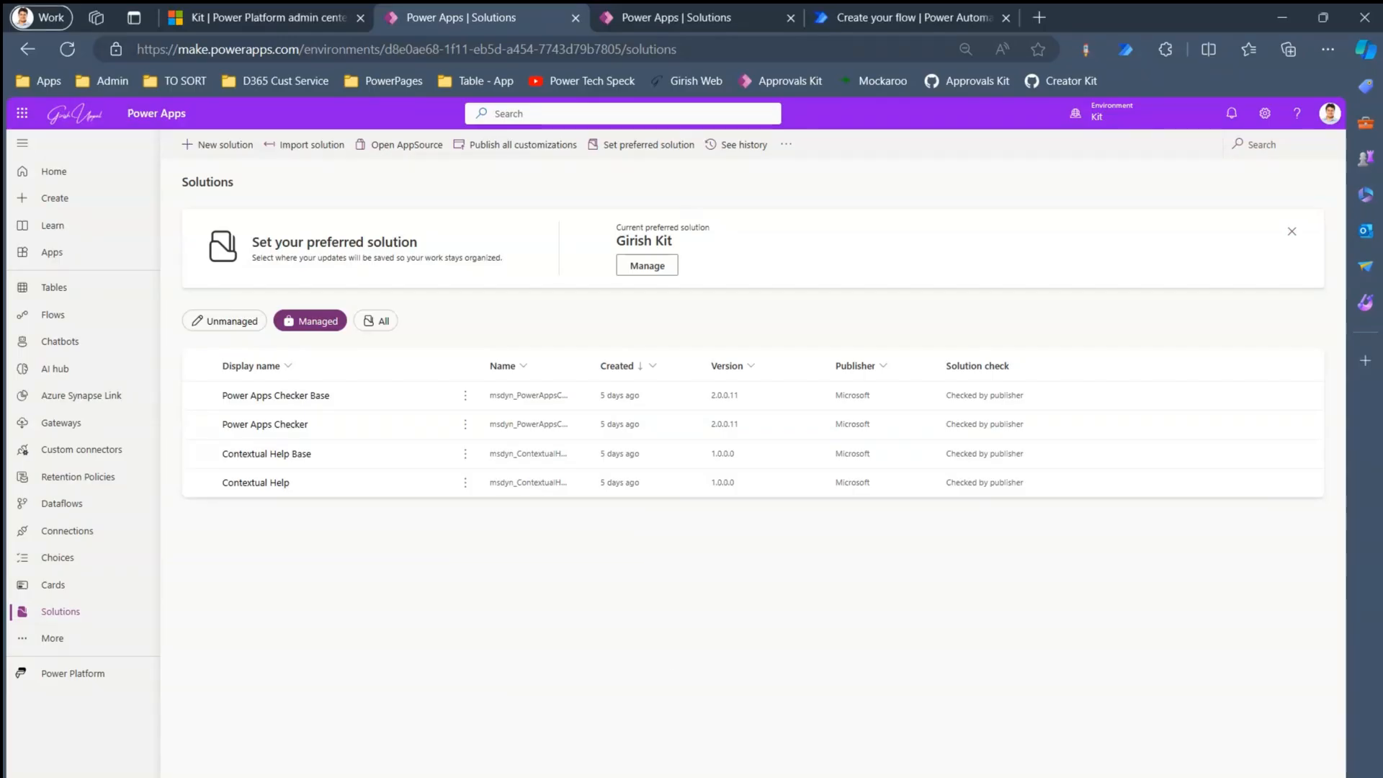
pyautogui.click(67, 48)
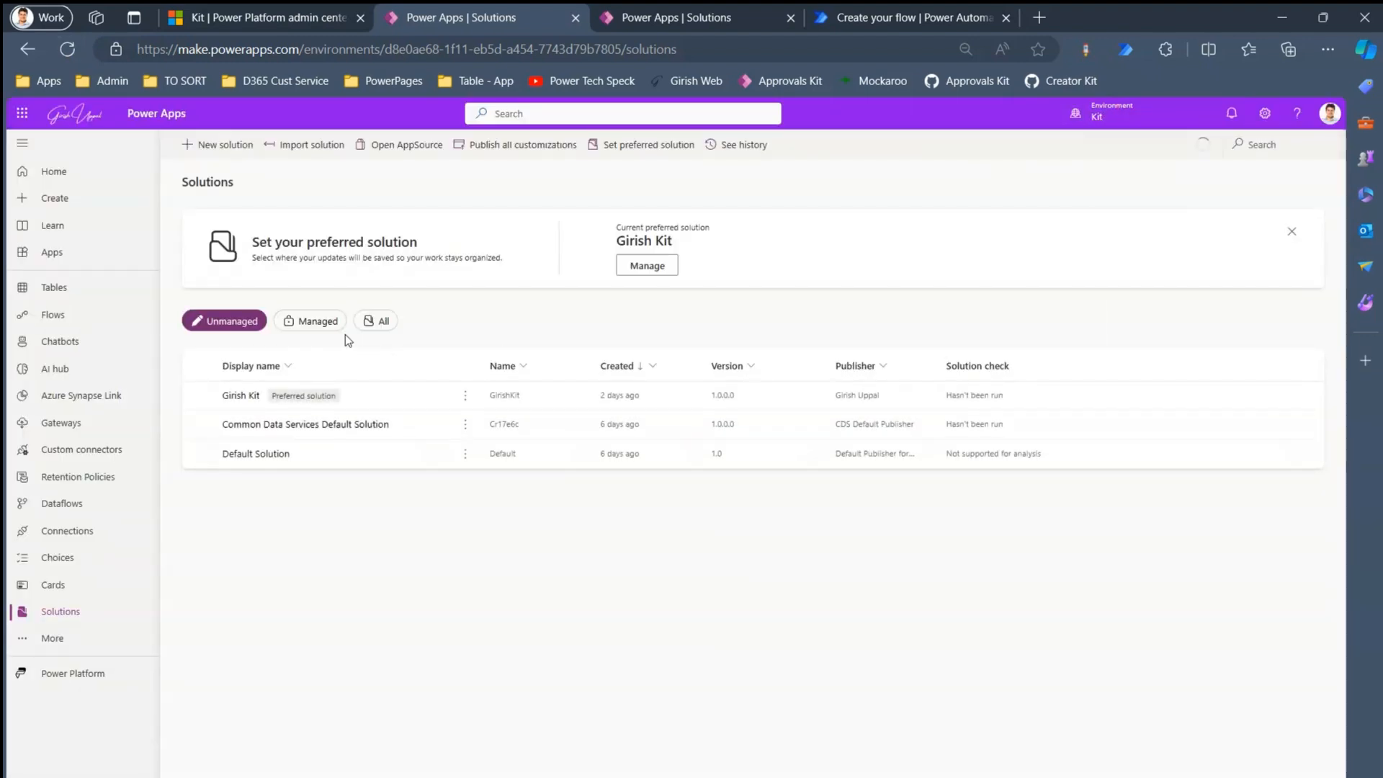
pyautogui.click(324, 326)
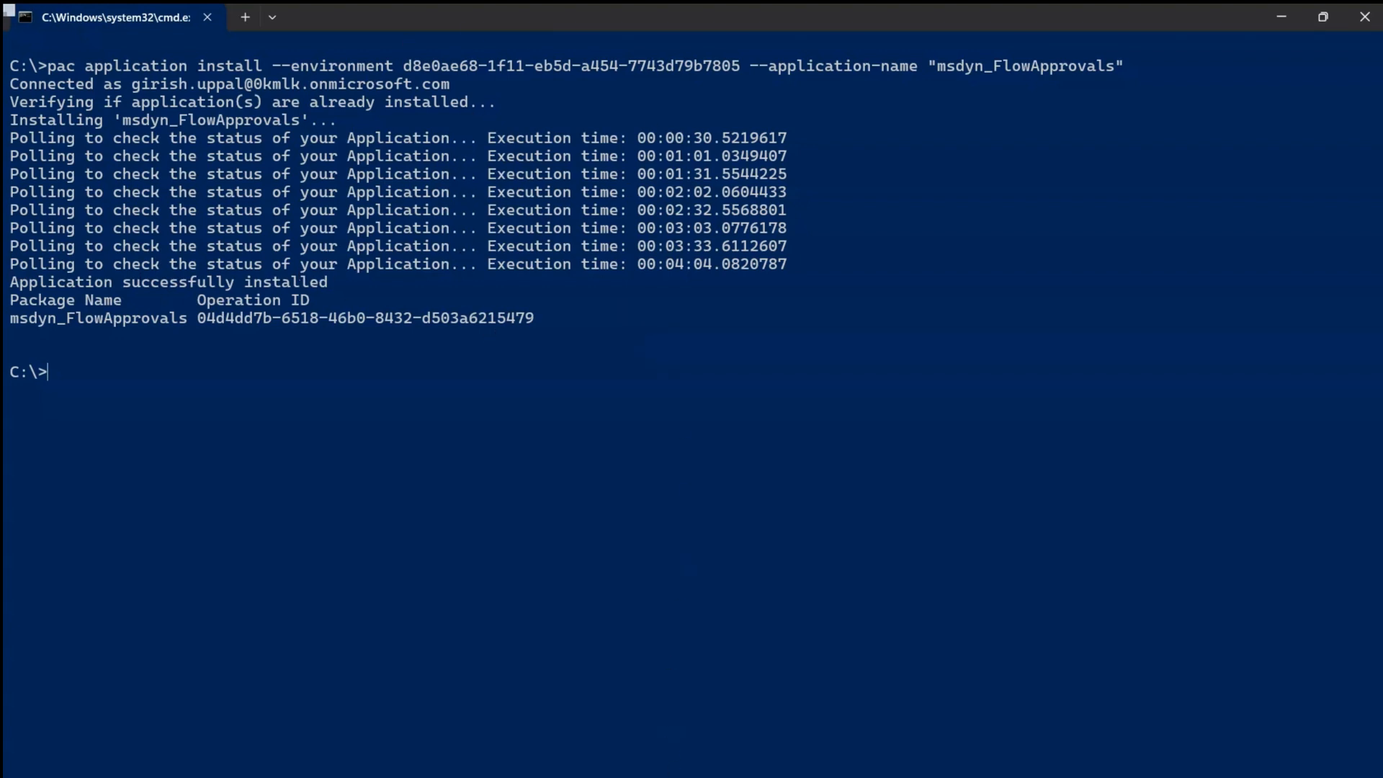
# - Filter to managed solutions and open Microsoft Flow Approvals 2.0.4.8 to inspect it
pyautogui.click(670, 774)
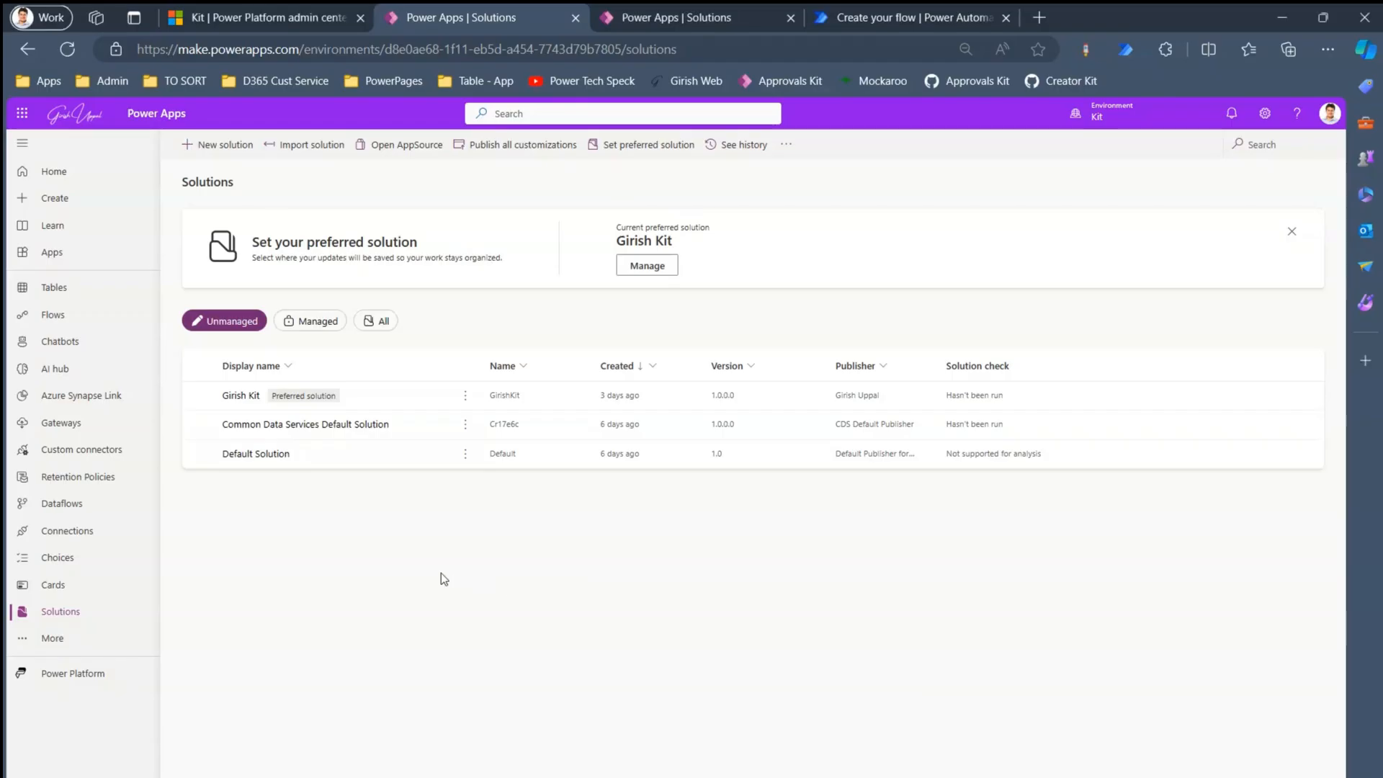
pyautogui.click(320, 323)
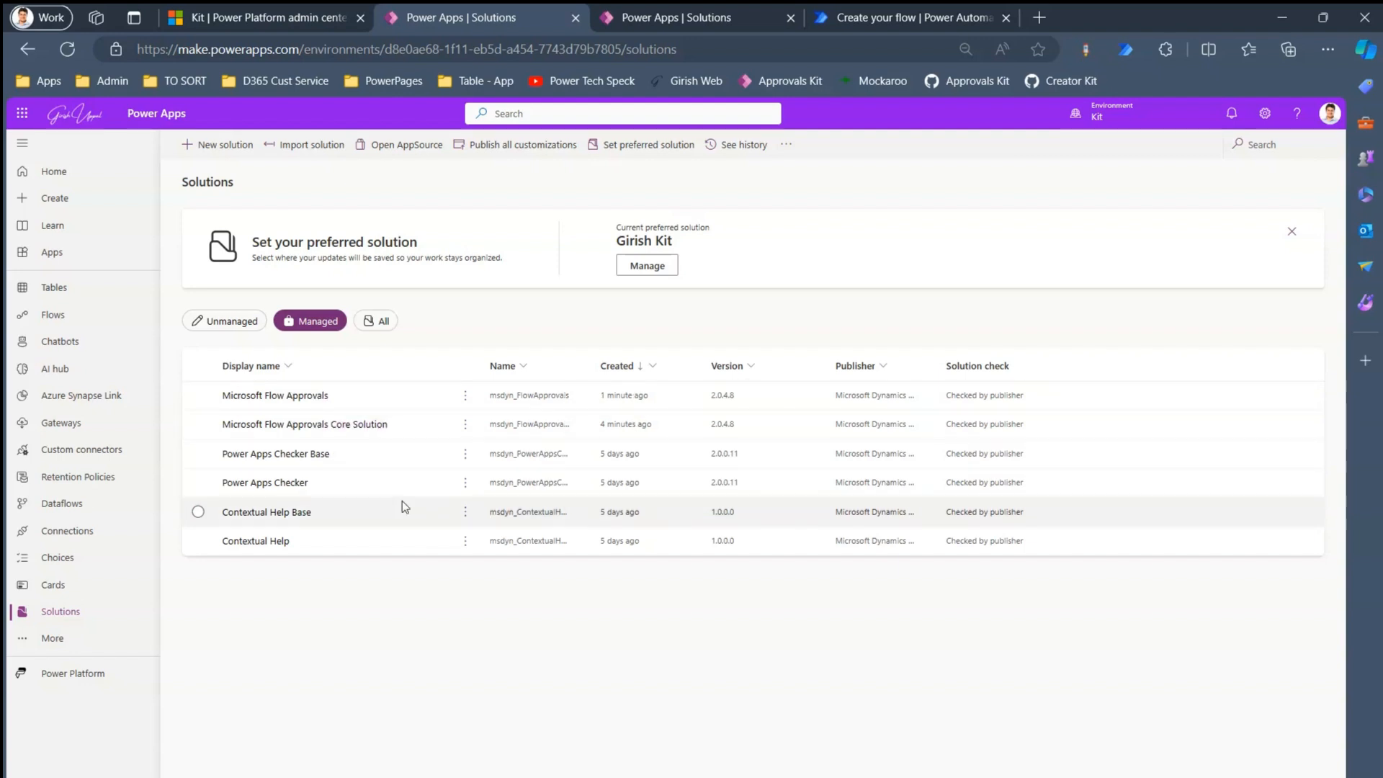
pyautogui.click(312, 398)
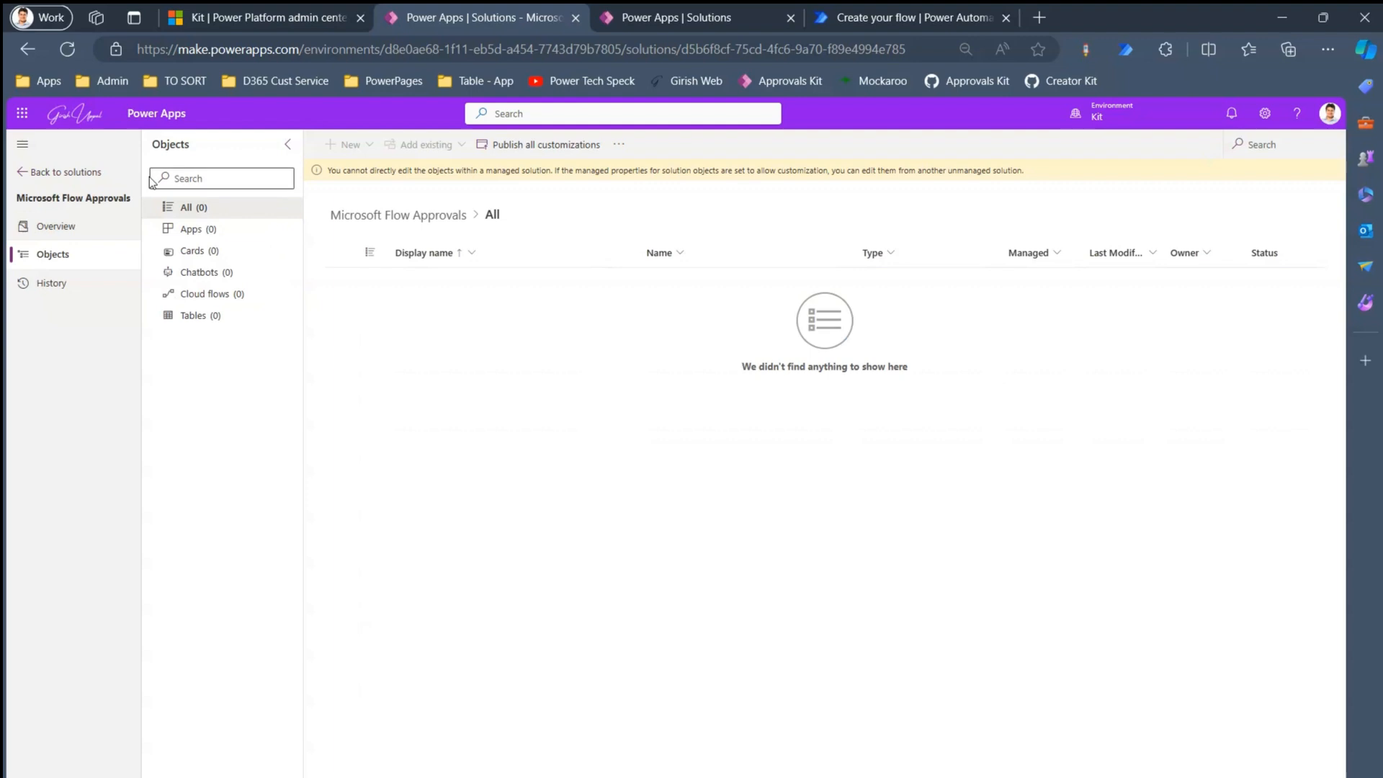
# - Inspect the Microsoft Flow Approvals Core Solution's objects, then return to the managed solutions list
pyautogui.click(66, 172)
pyautogui.click(310, 321)
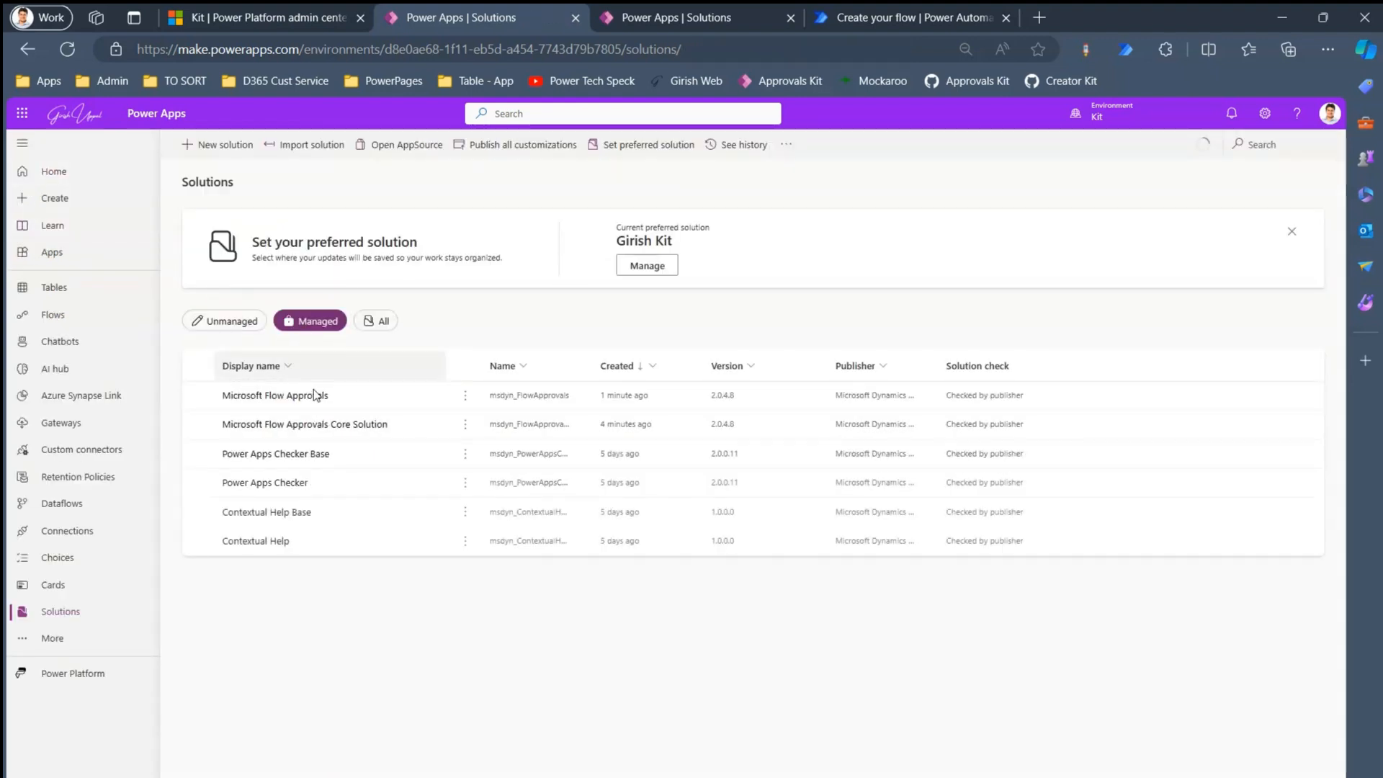
pyautogui.click(311, 425)
pyautogui.click(311, 425)
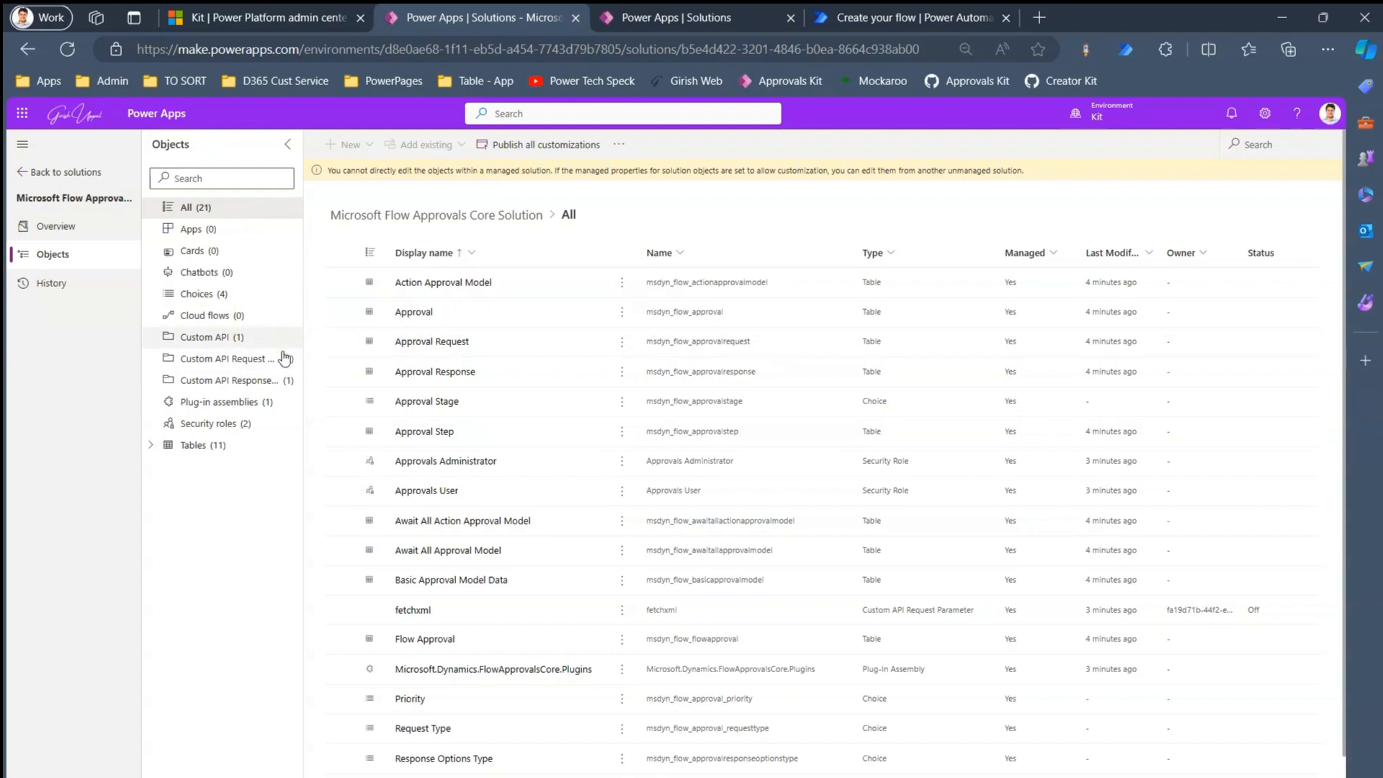
pyautogui.click(36, 173)
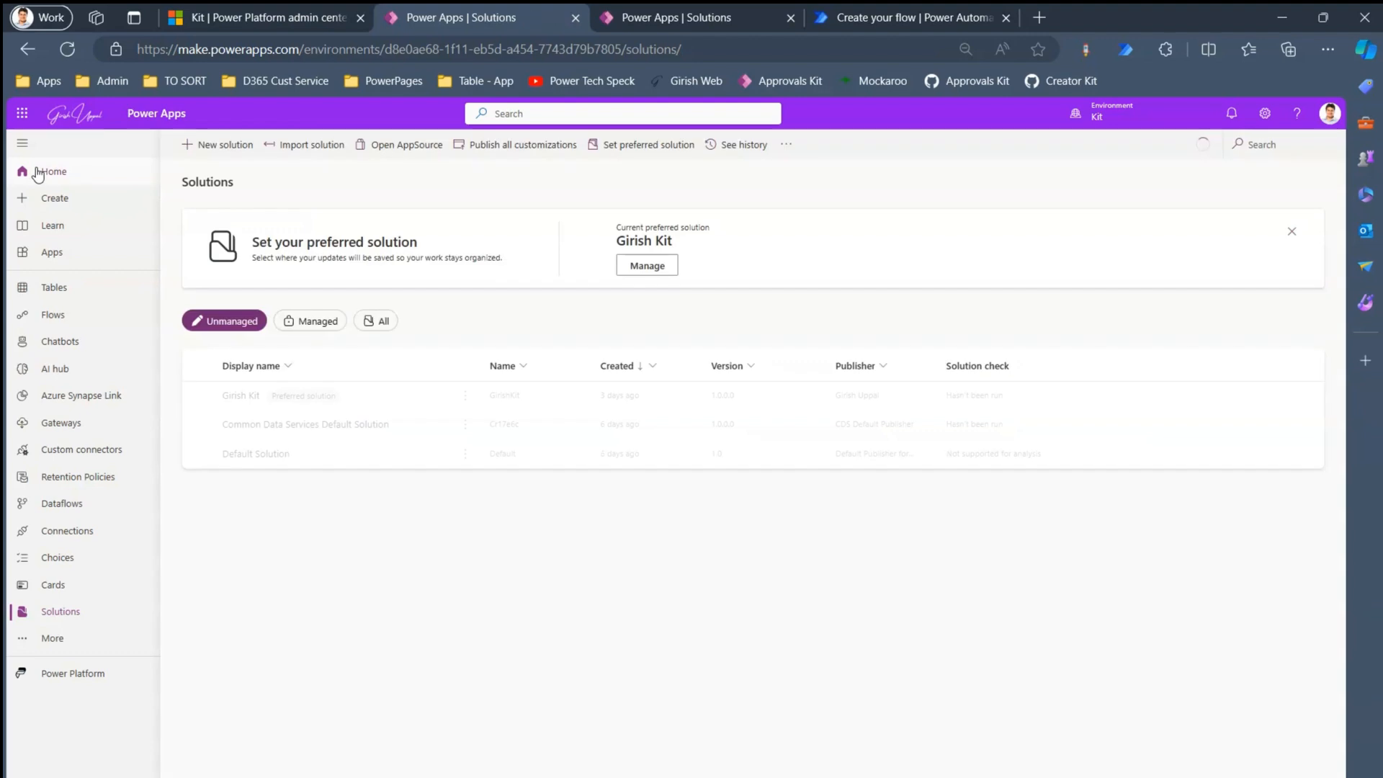
pyautogui.click(331, 319)
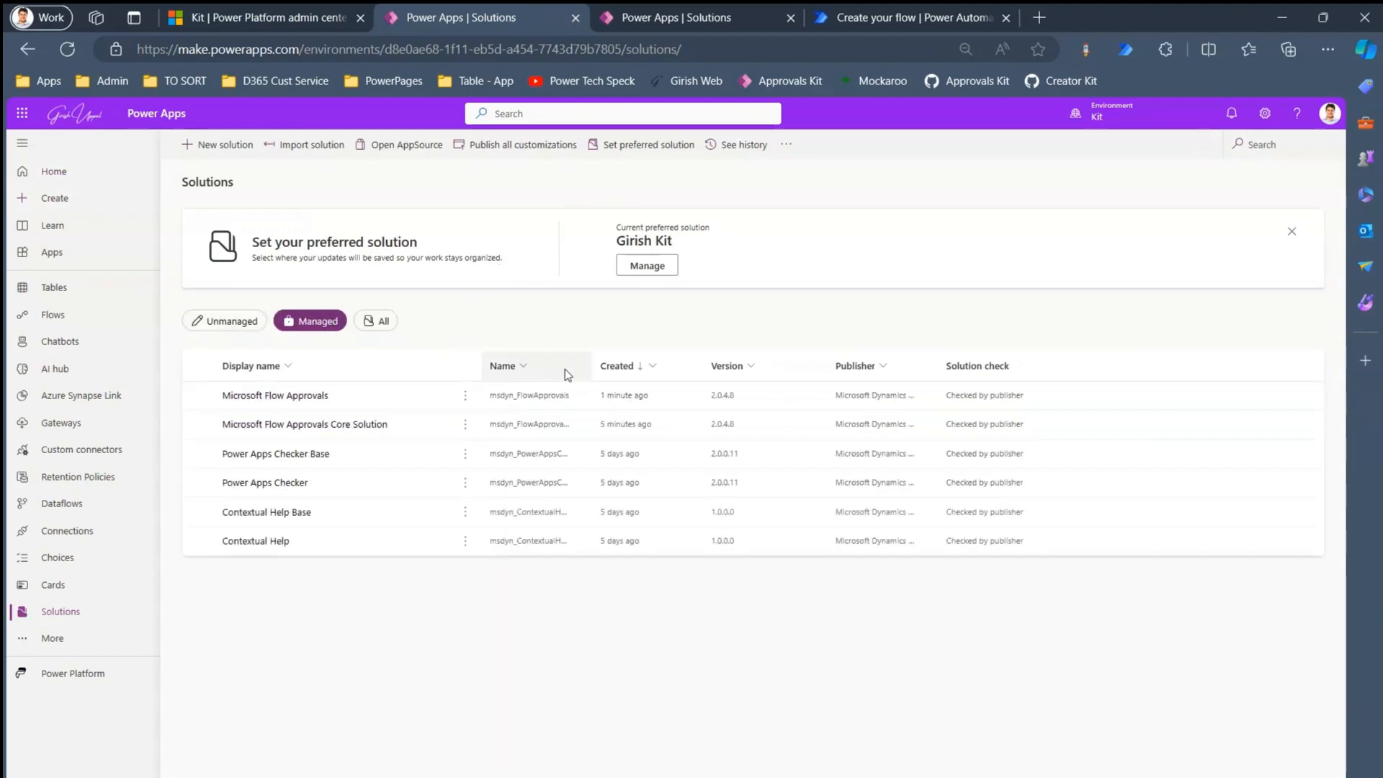
pyautogui.click(859, 18)
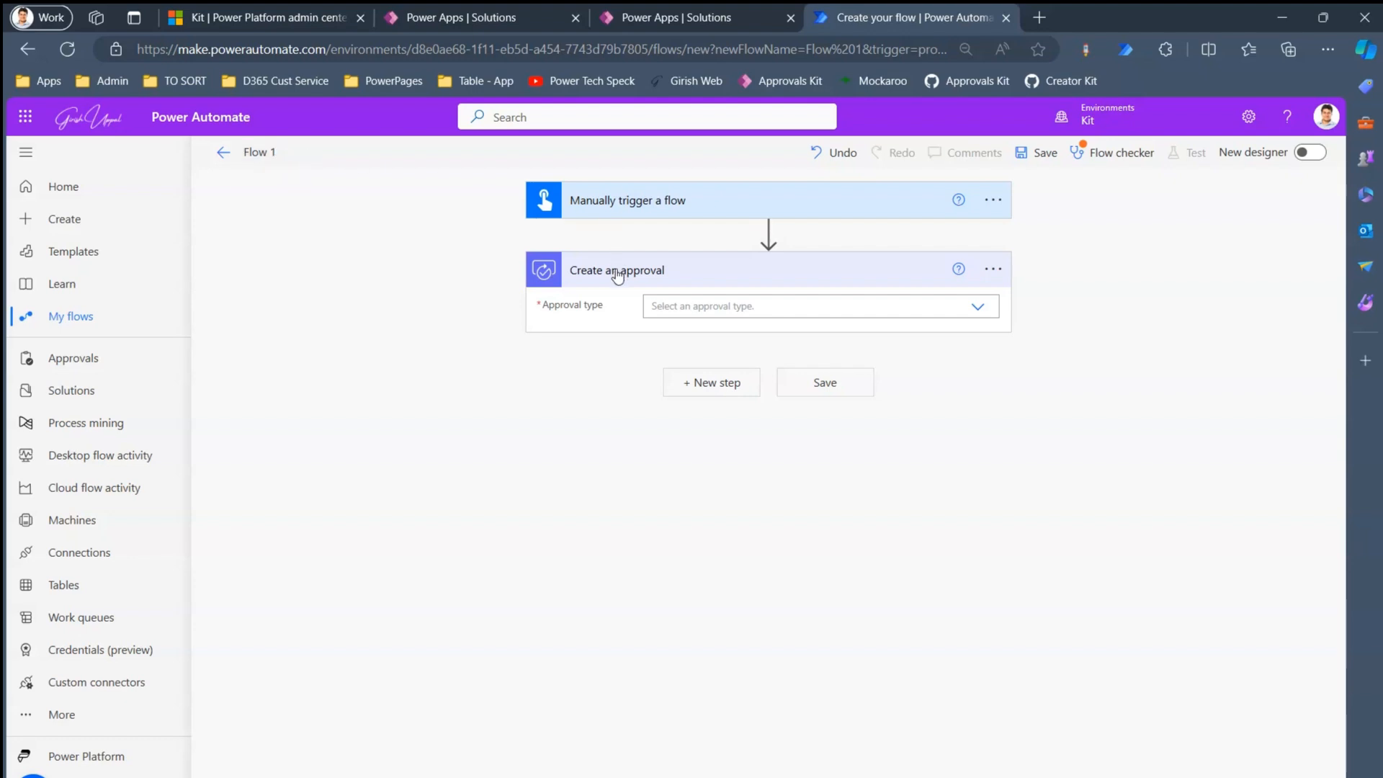
# - Set the approval type to Approve/Reject - First to respond
pyautogui.click(749, 306)
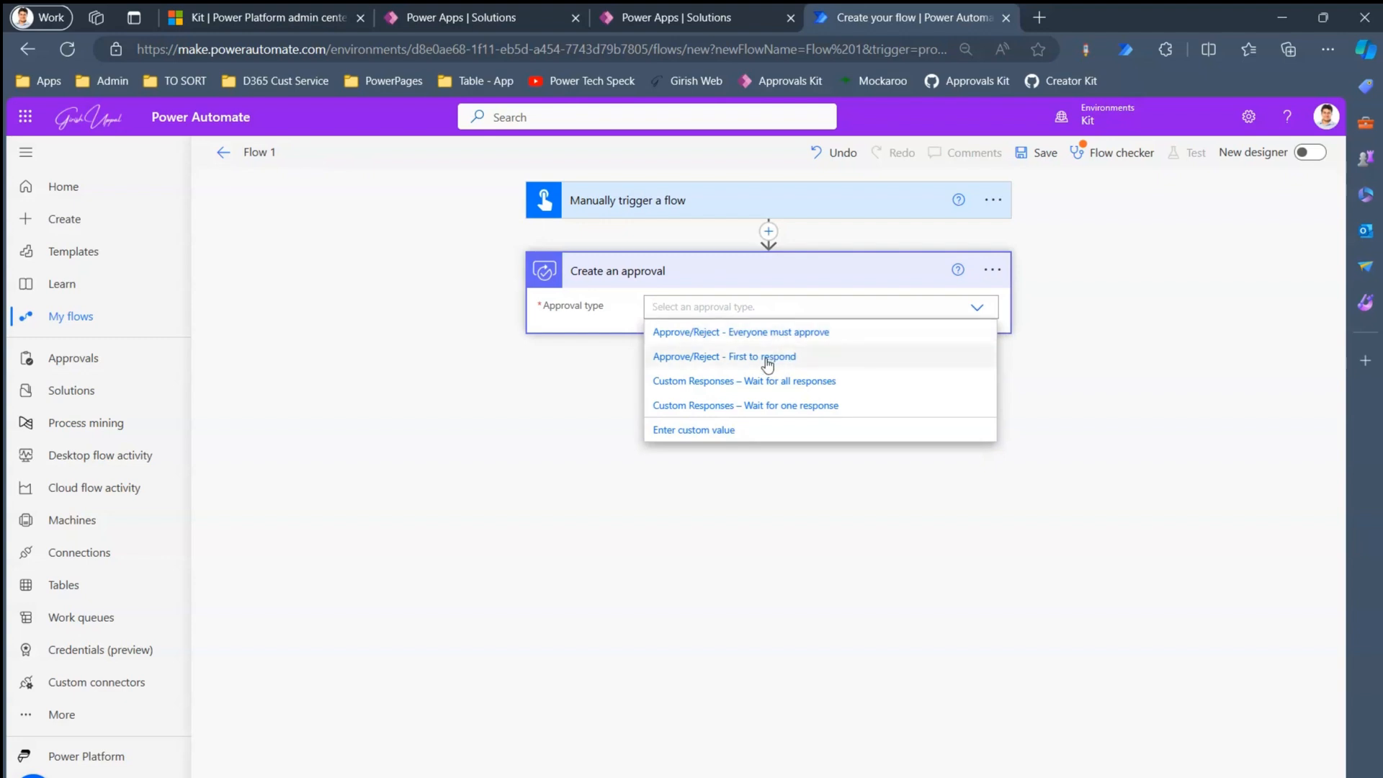
pyautogui.click(755, 357)
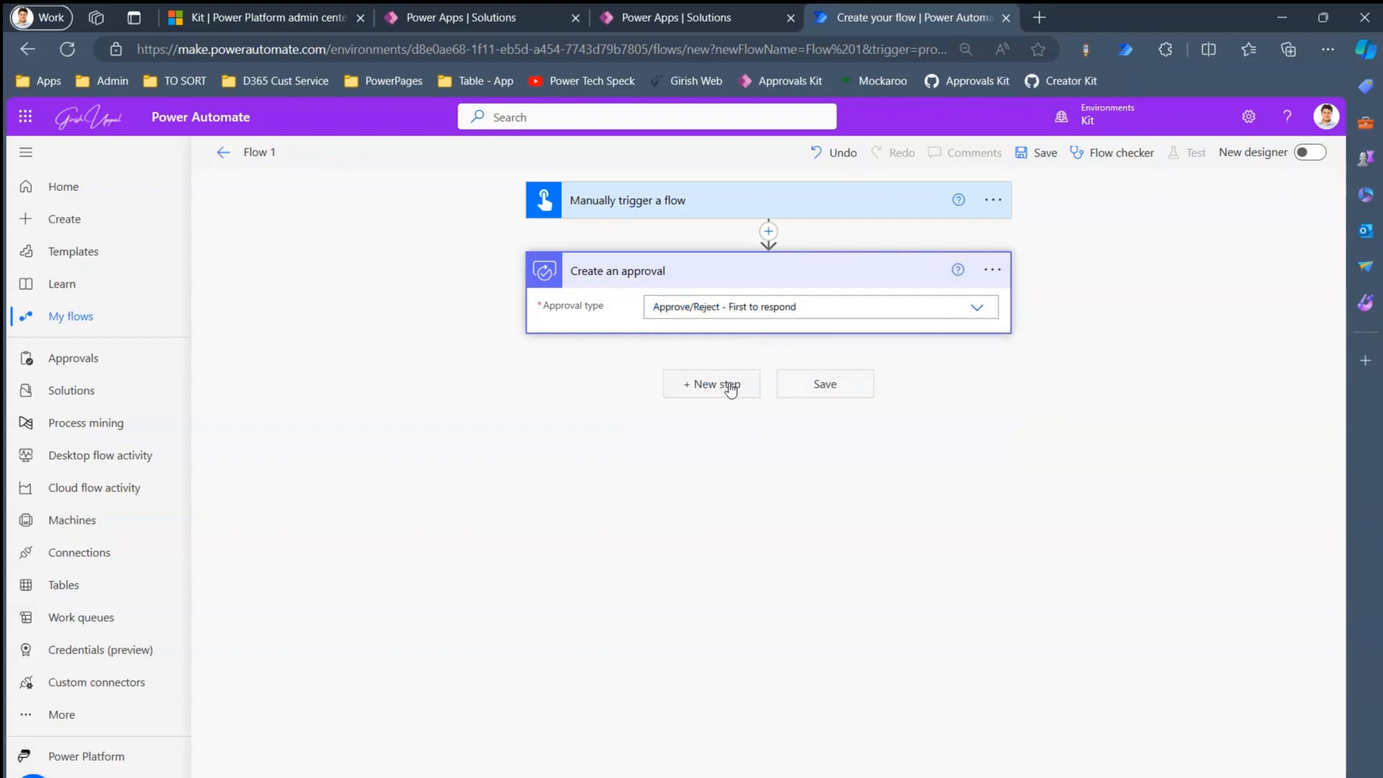
pyautogui.click(733, 389)
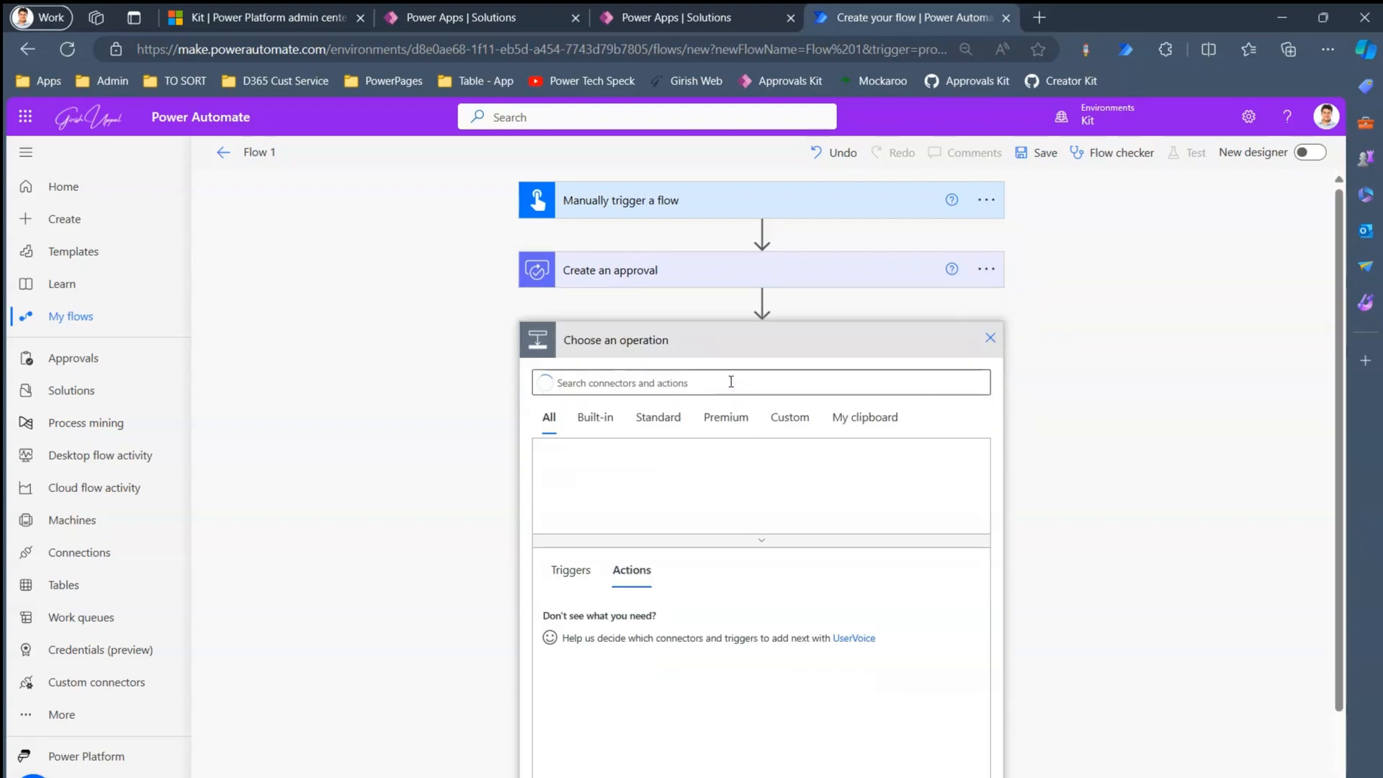
pyautogui.click(990, 338)
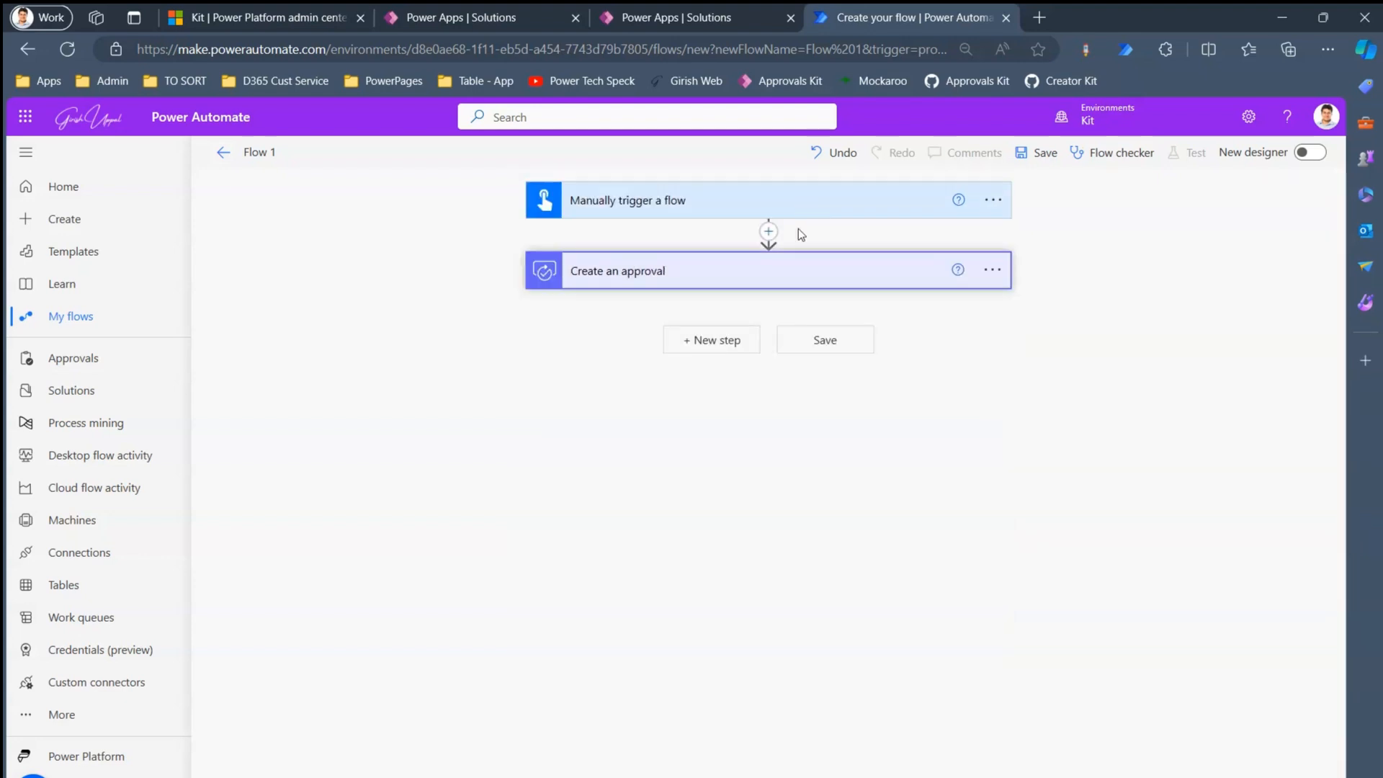
pyautogui.click(806, 271)
# - Title the approval 'Employee Leave Approval' and assign it to the suggested user
pyautogui.click(685, 337)
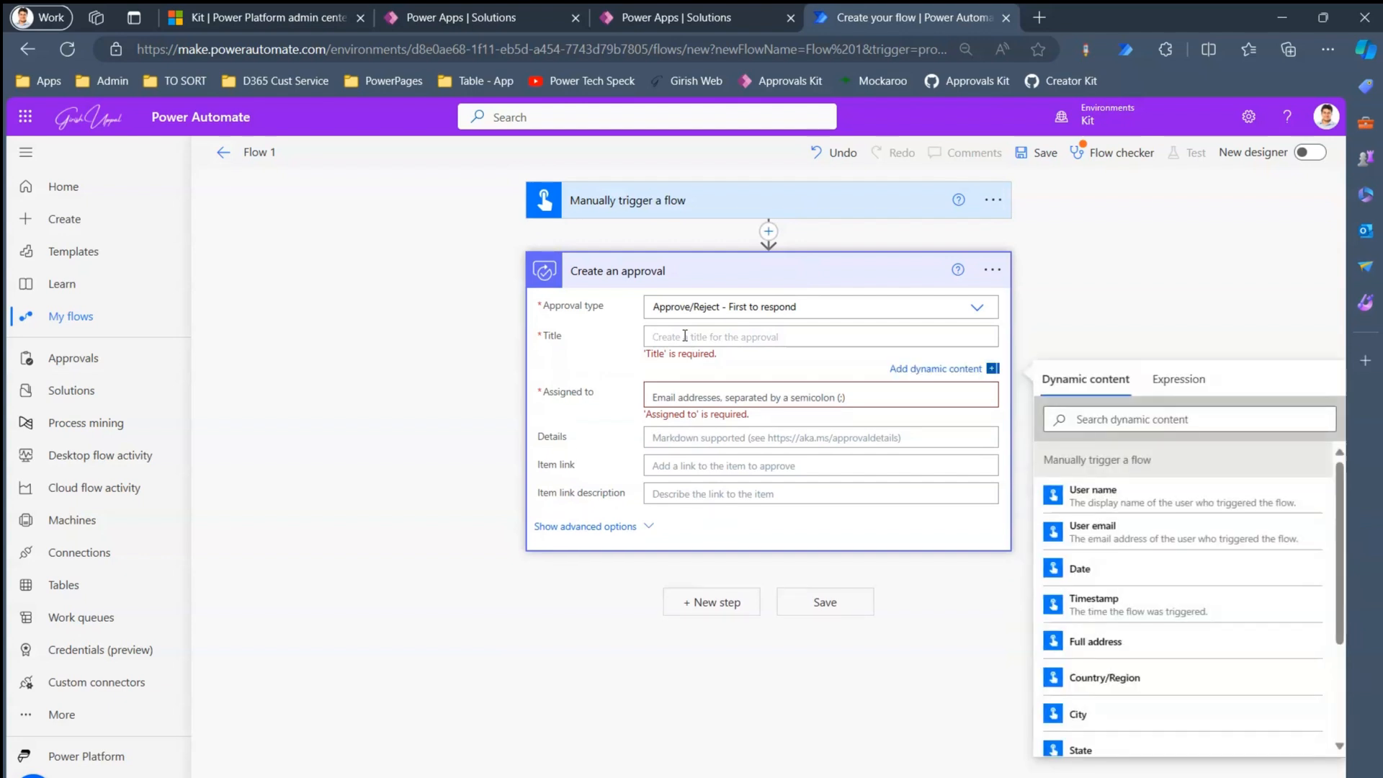
pyautogui.write('Employee Leave Approval')
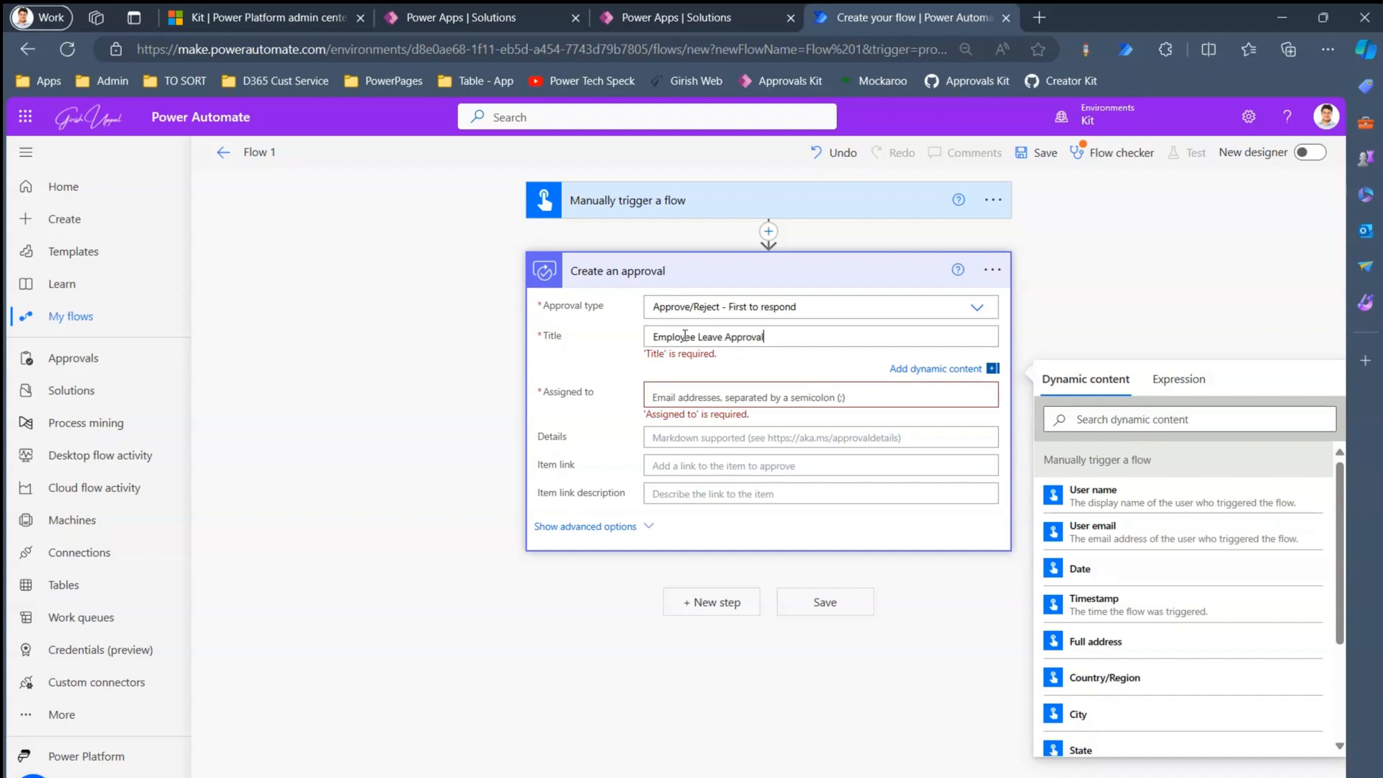
pyautogui.press('Tab')
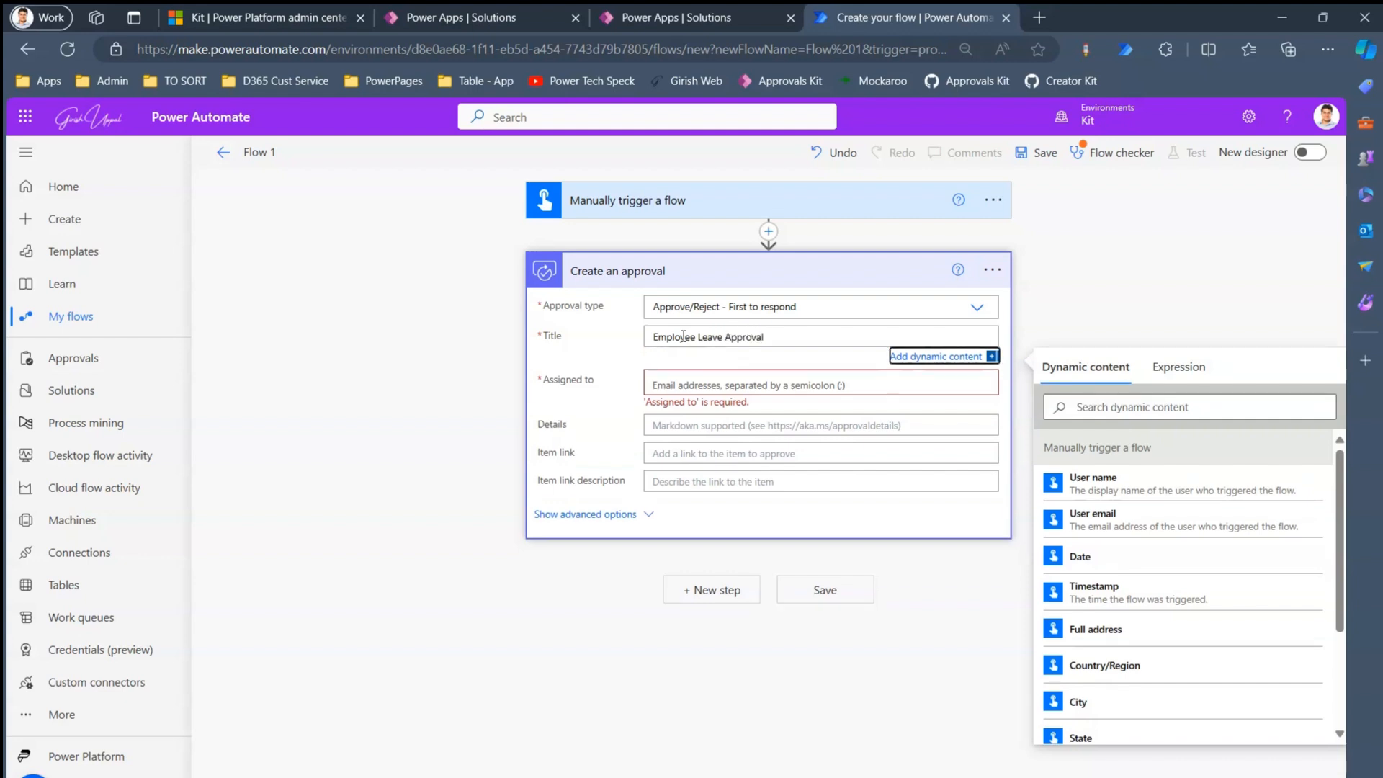
pyautogui.click(684, 387)
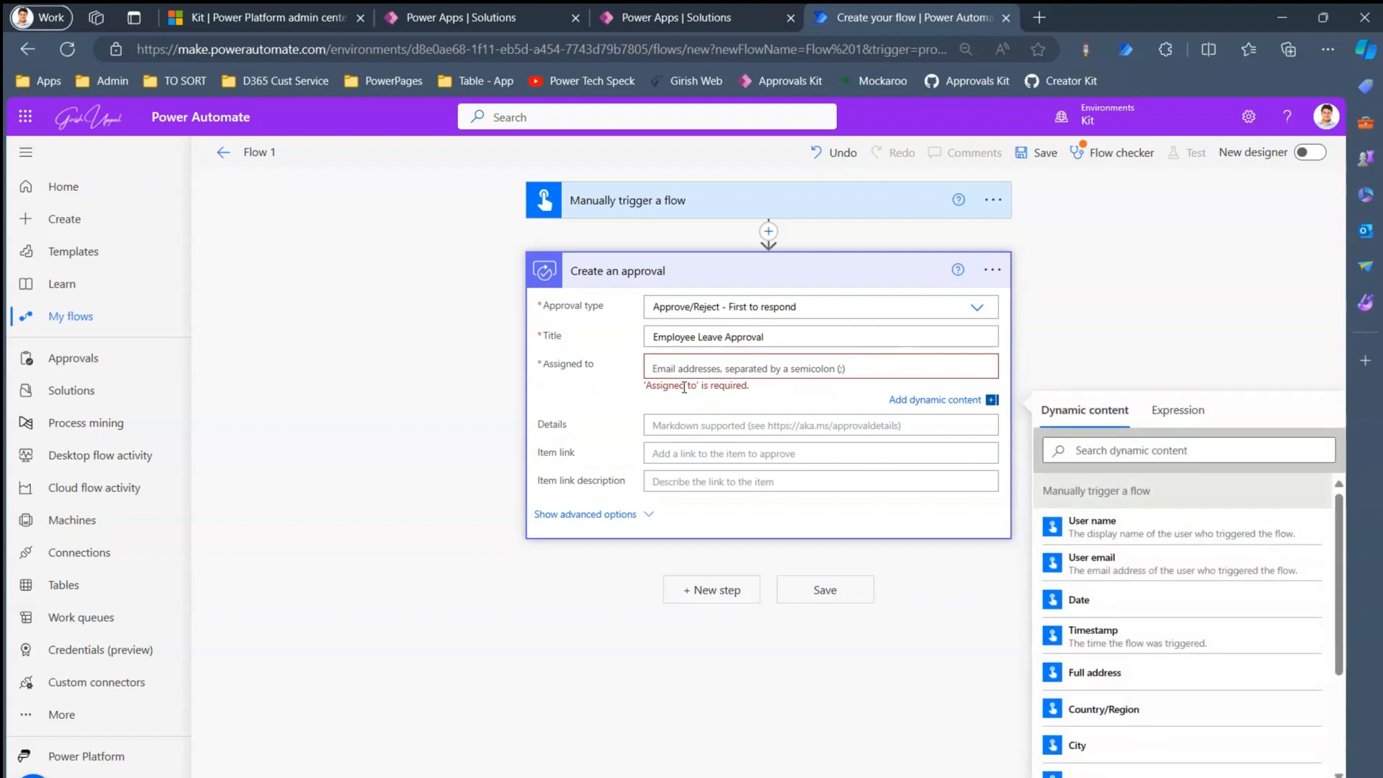
pyautogui.write('giri')
pyautogui.press('BackSpace')
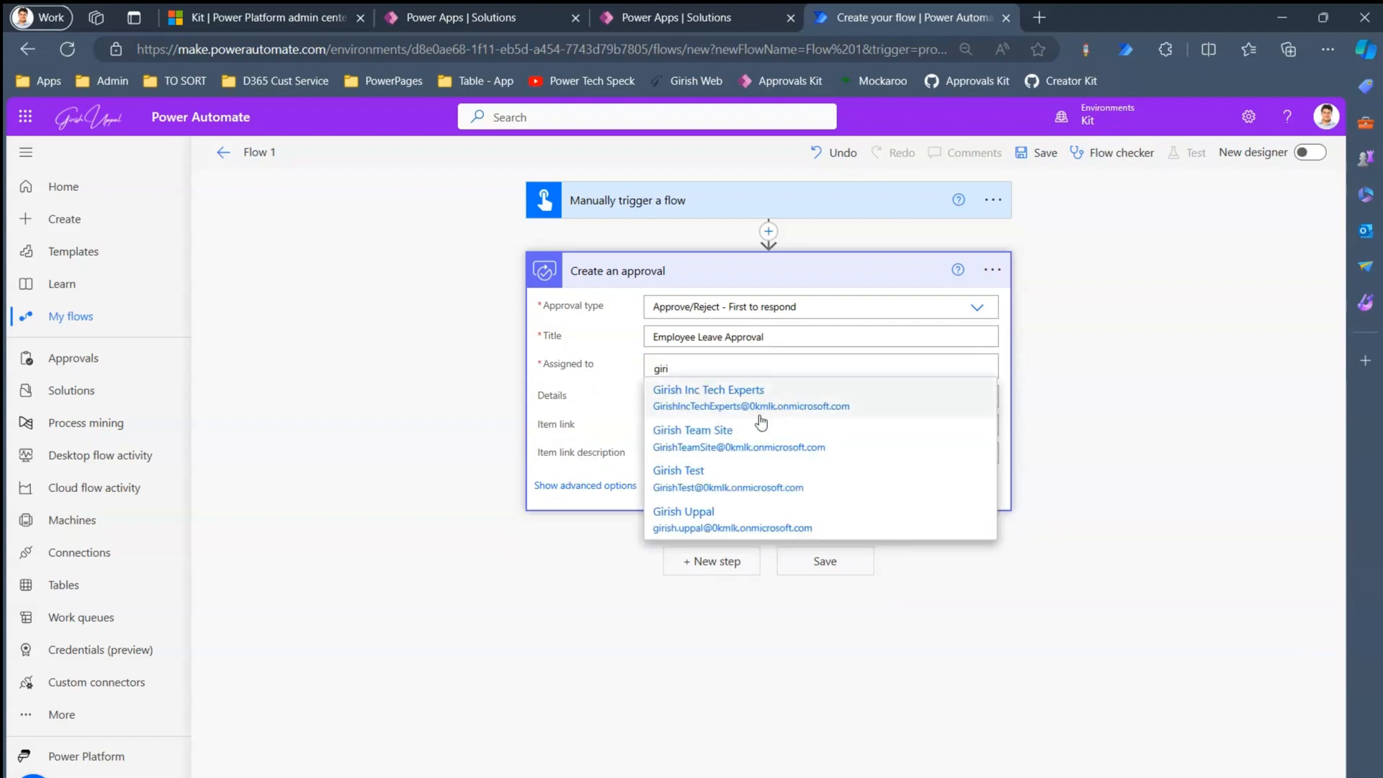
pyautogui.write('i')
pyautogui.click(750, 520)
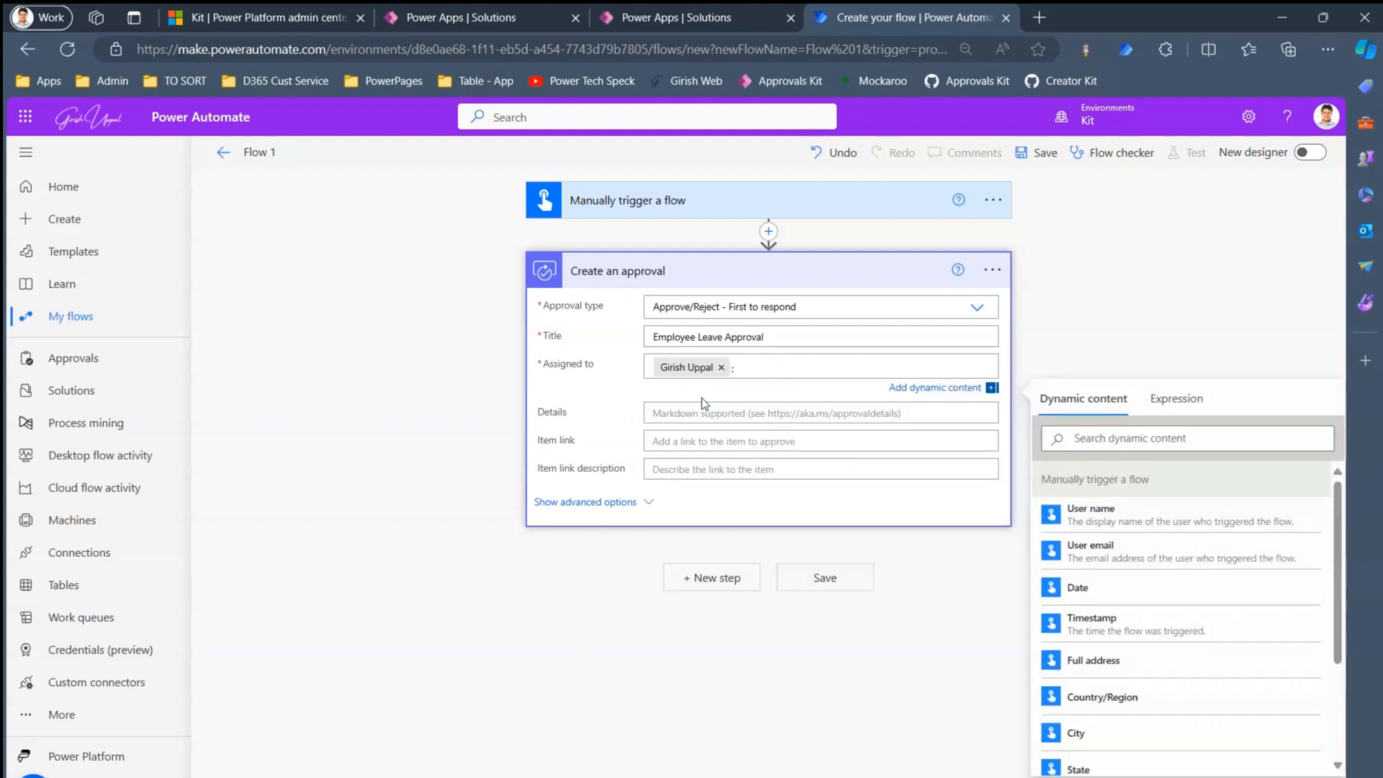
# - Add leave request details ('…of Leave Request - Lorem Ipsum'), a website item link and its description
pyautogui.click(695, 408)
pyautogui.write('Detai')
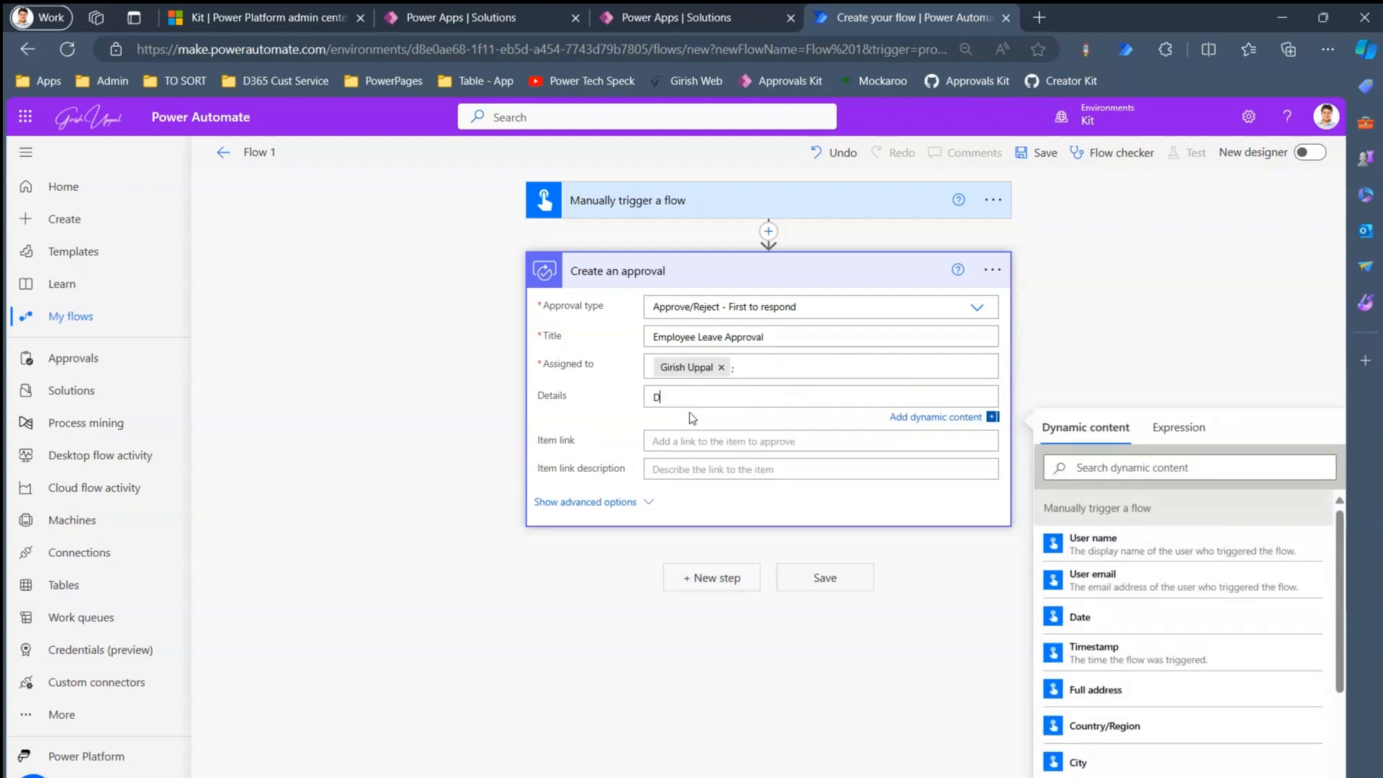
pyautogui.press('BackSpace')
pyautogui.press('BackSpace')
pyautogui.write('of Leave Request - Lorem Ipsum')
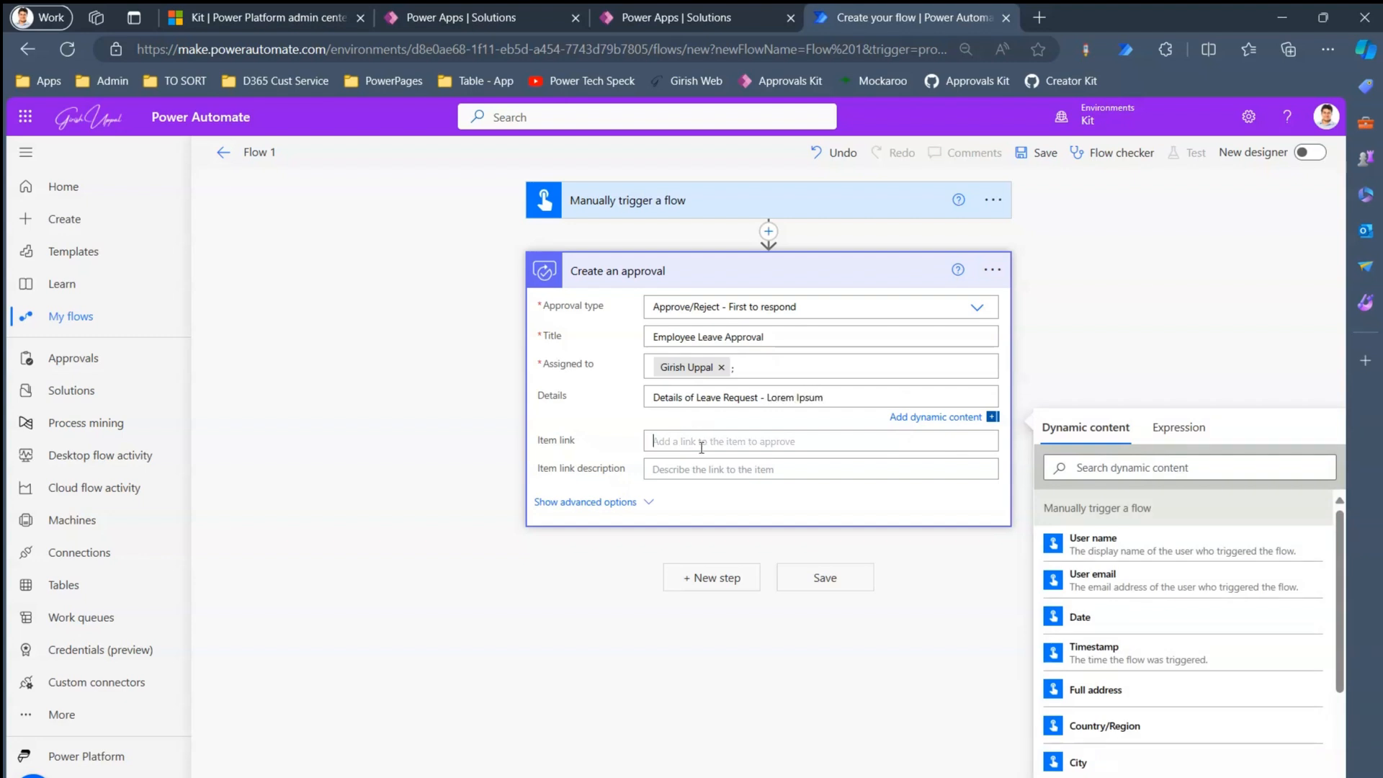
pyautogui.click(699, 442)
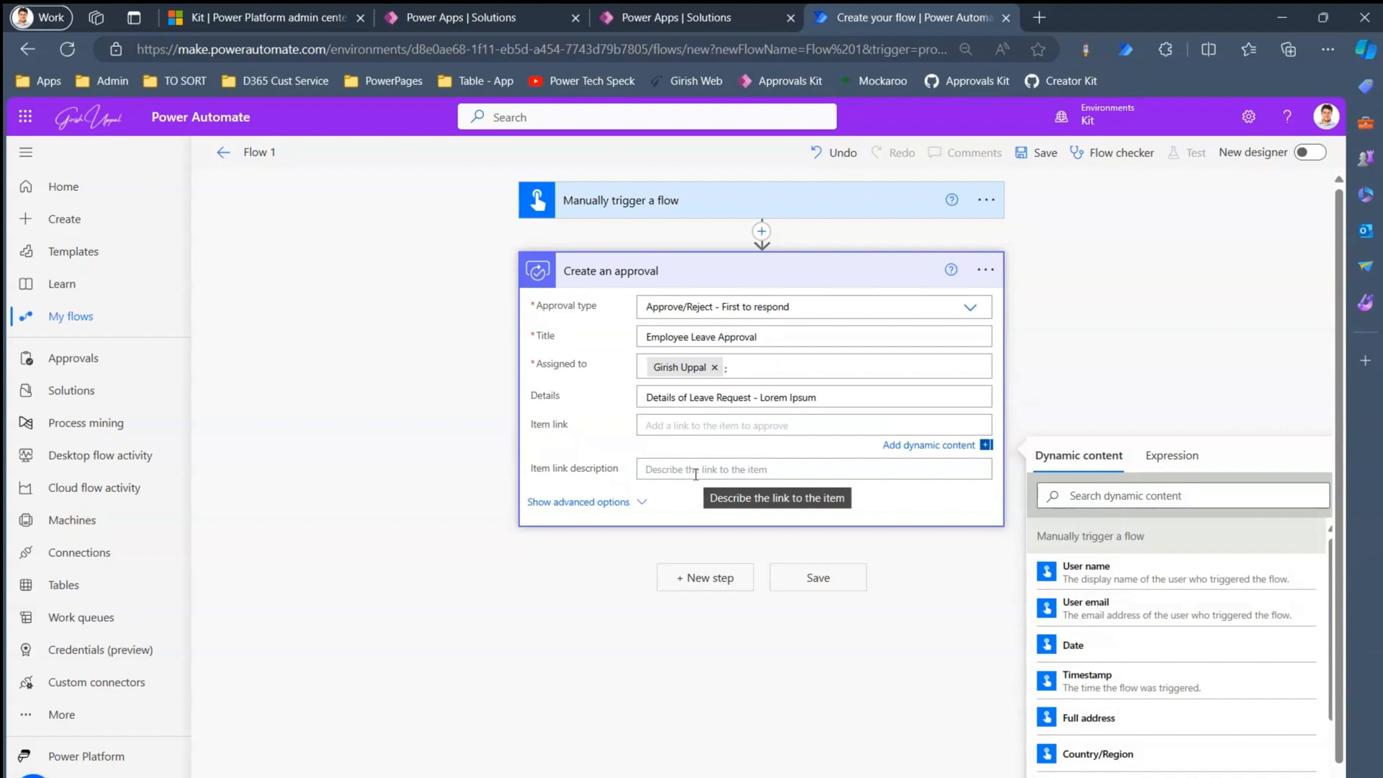
pyautogui.write('https://girishuppal.com')
pyautogui.press('Tab')
pyautogui.press('Tab')
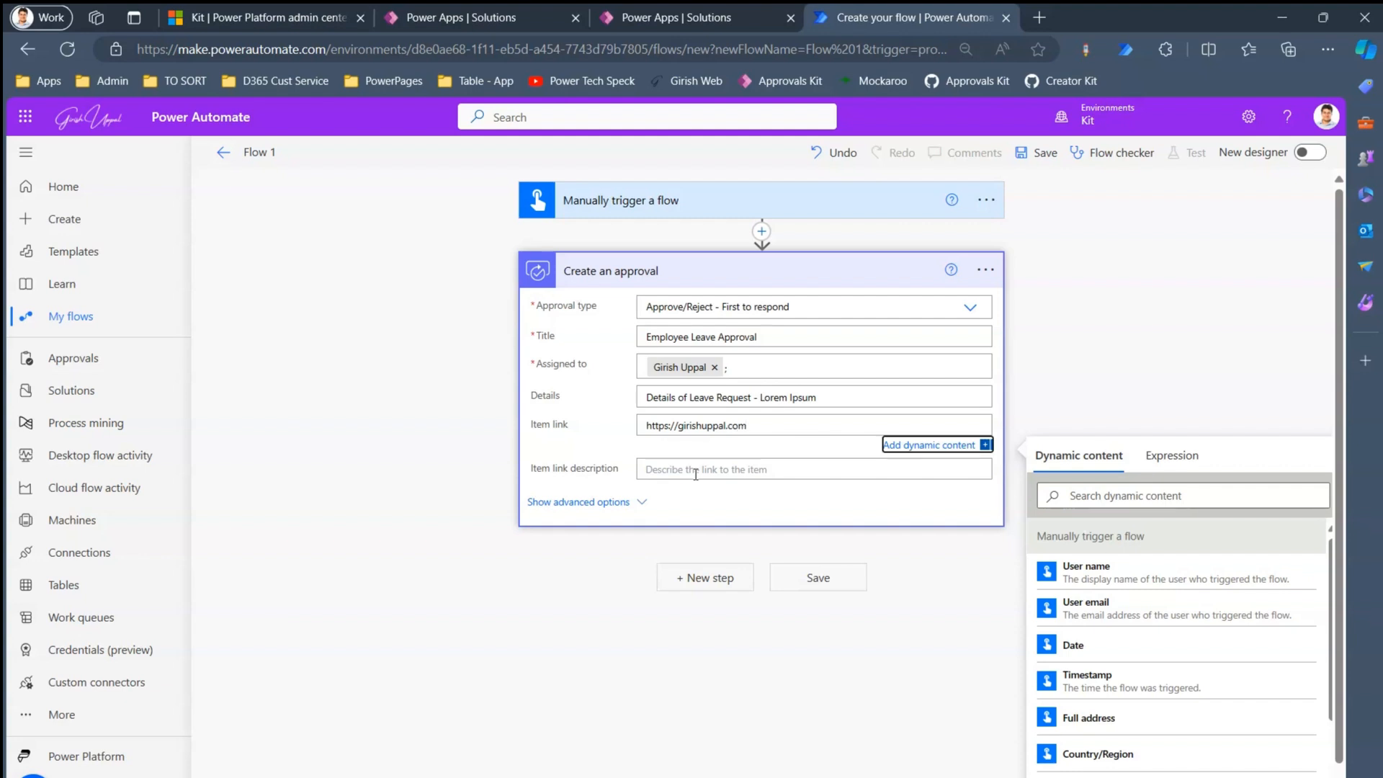
pyautogui.click(695, 472)
pyautogui.write('Gir')
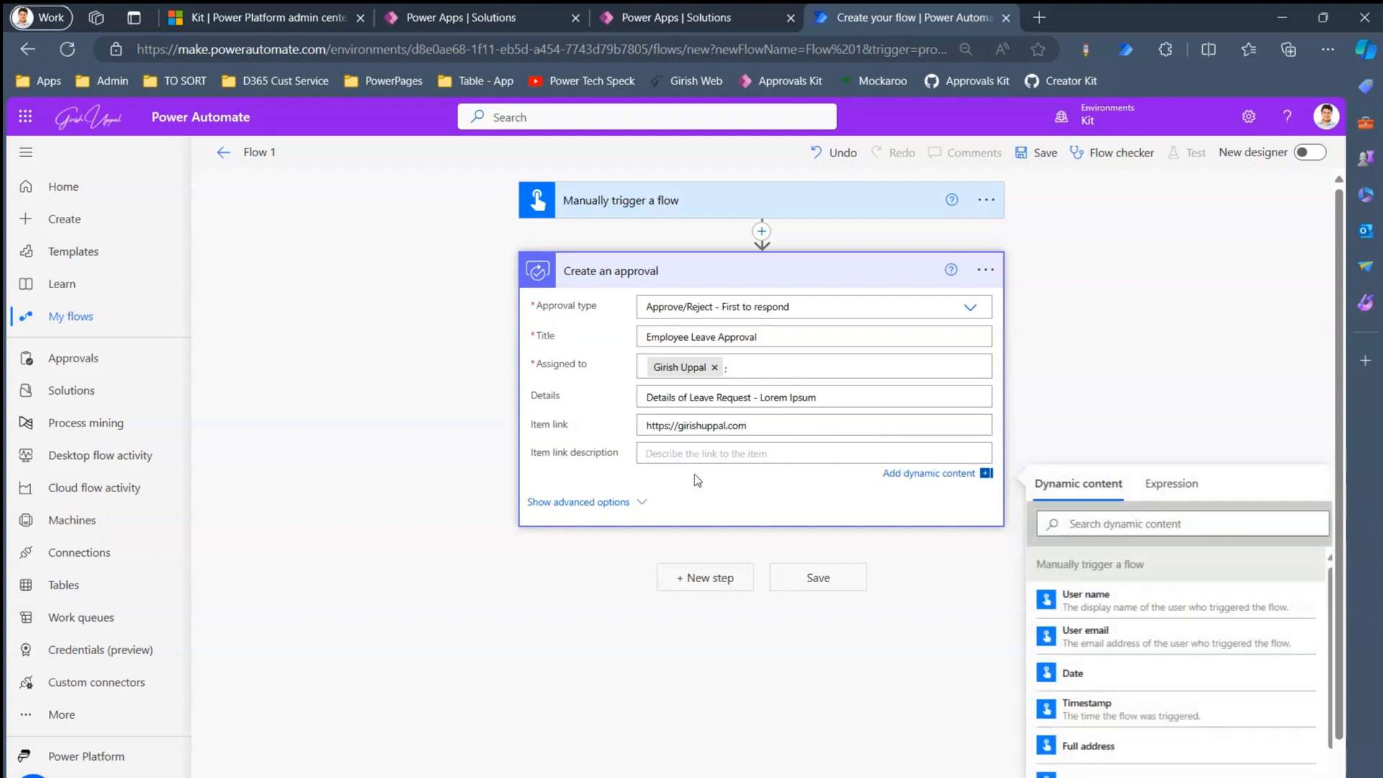
pyautogui.write('ish Website')
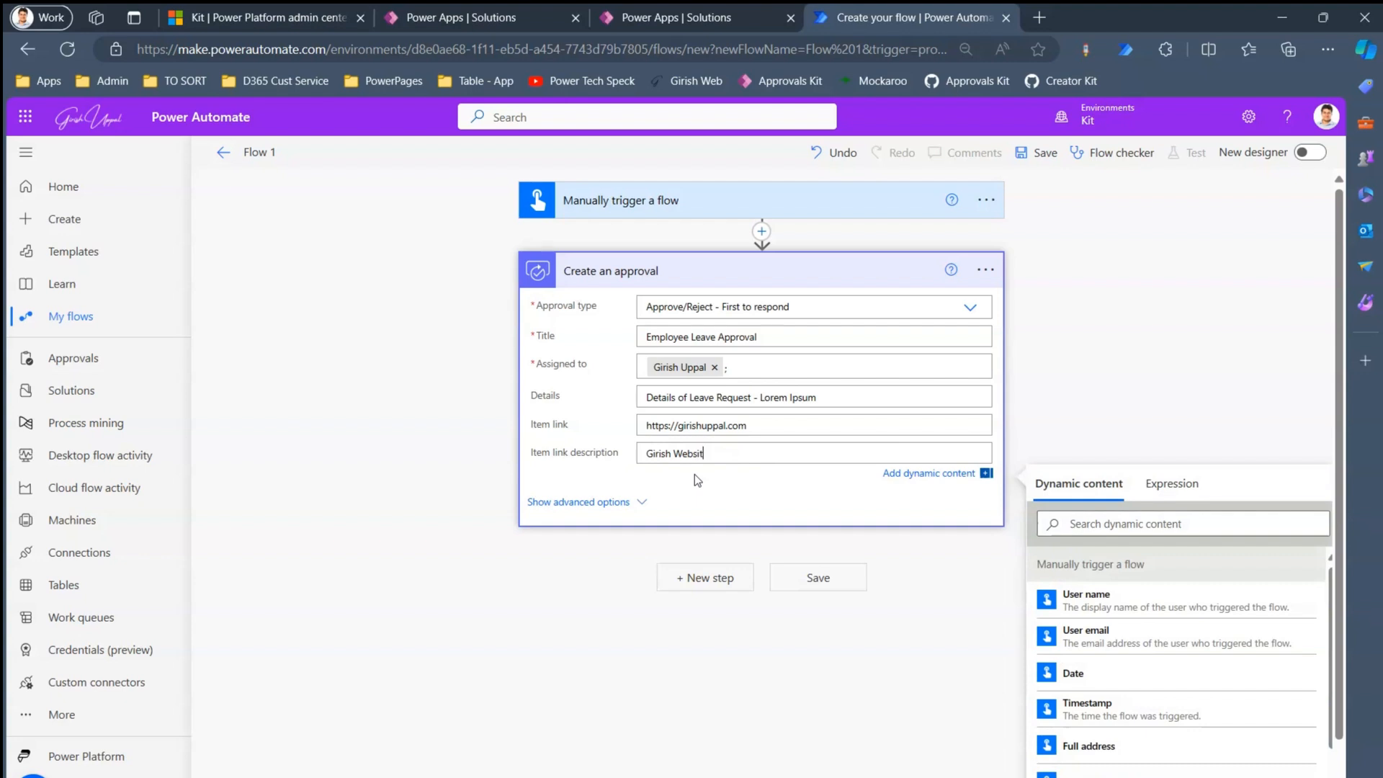
pyautogui.click(614, 507)
# - Keep notifications enabled, set reassignment to No, and save the flow
pyautogui.click(616, 486)
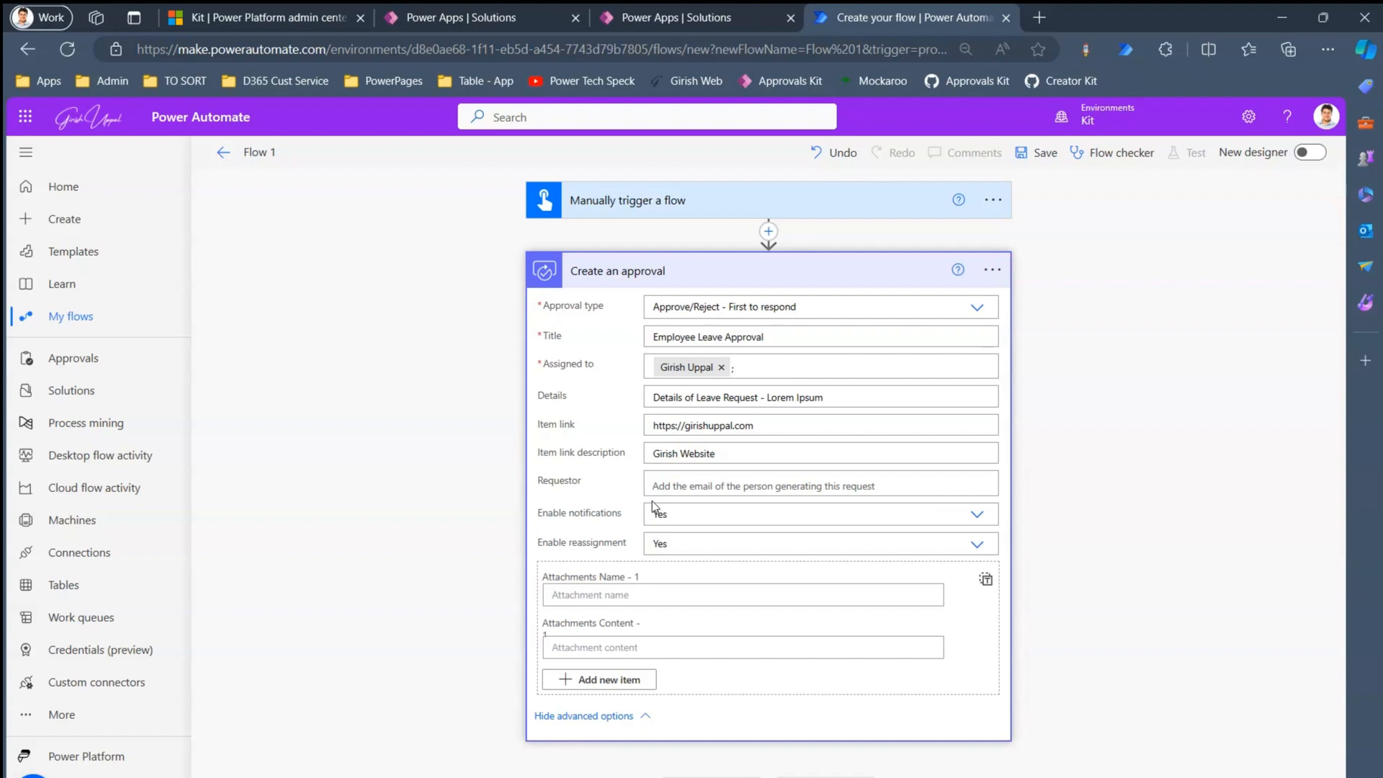
pyautogui.click(878, 508)
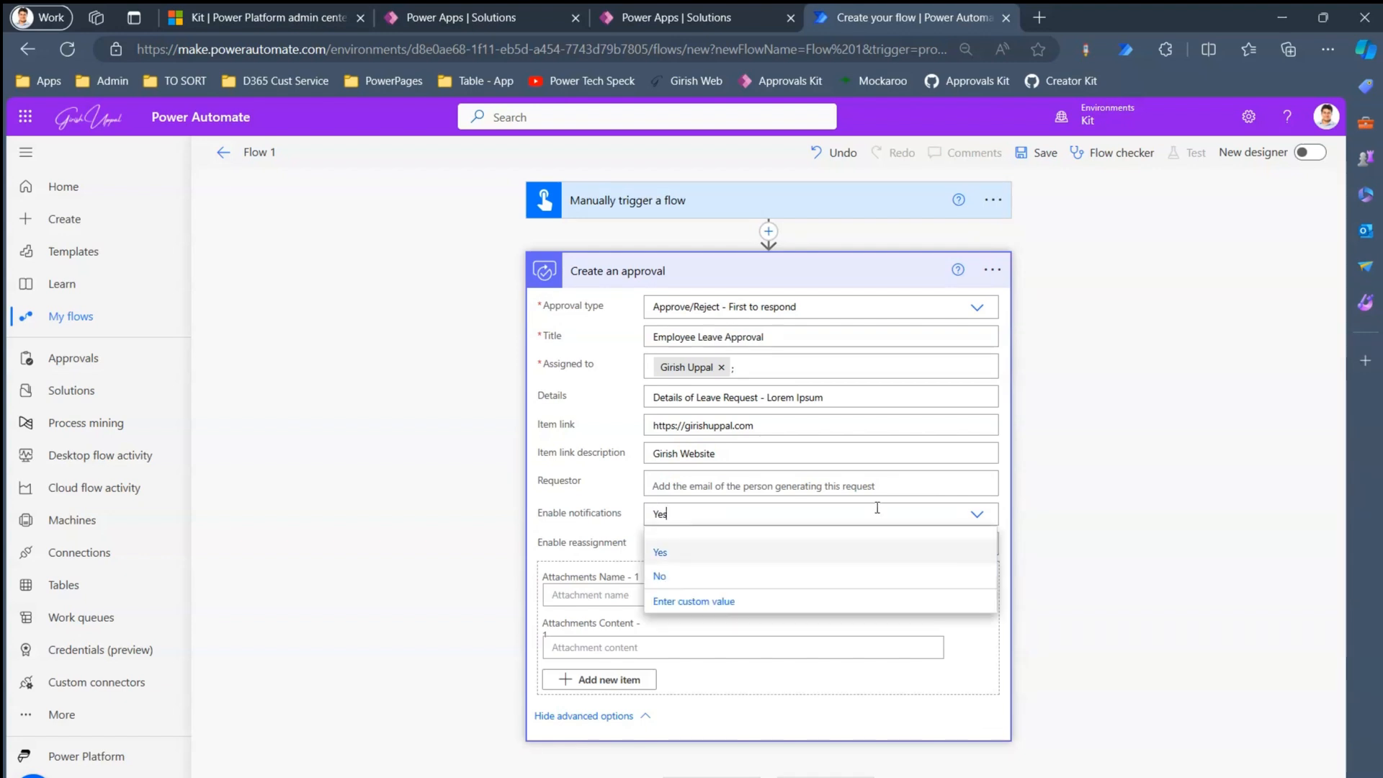
pyautogui.click(1048, 502)
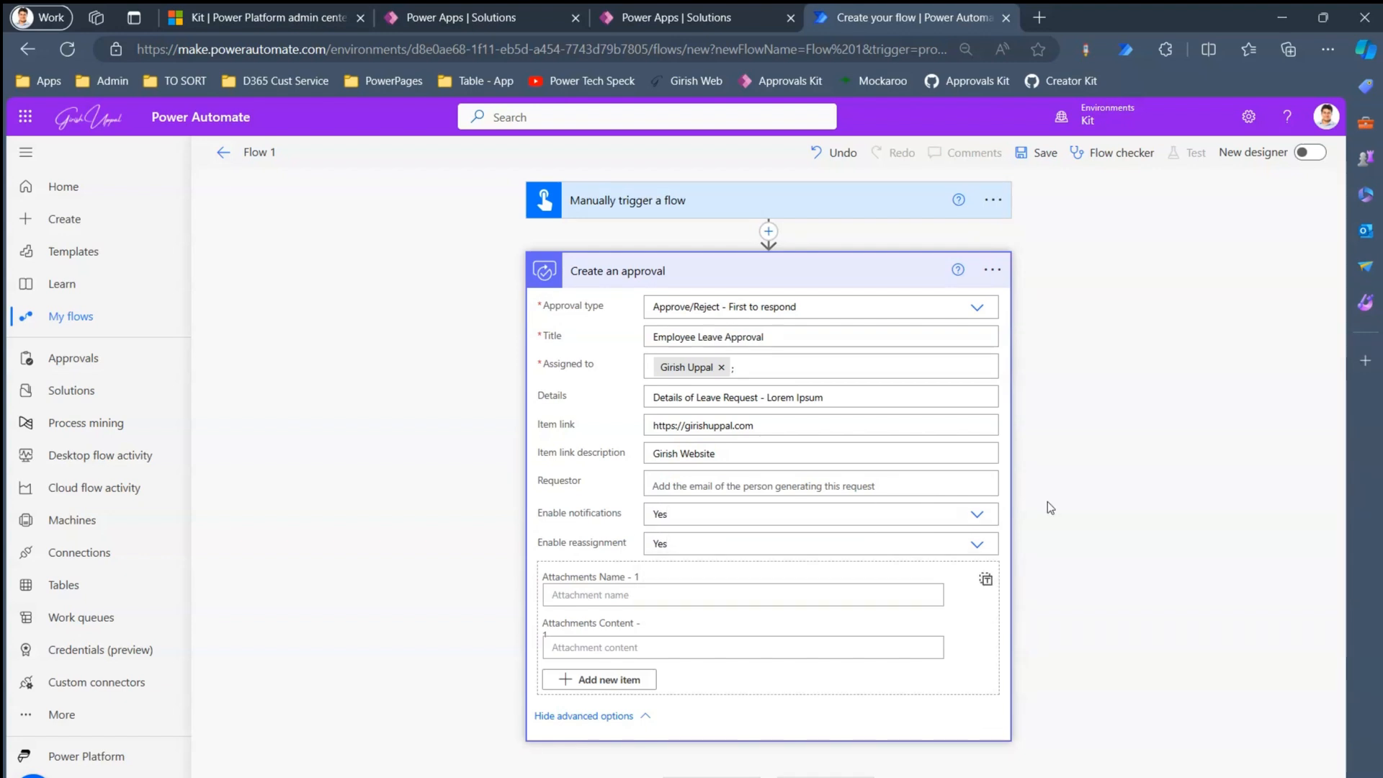
pyautogui.click(980, 547)
pyautogui.click(722, 609)
pyautogui.click(842, 777)
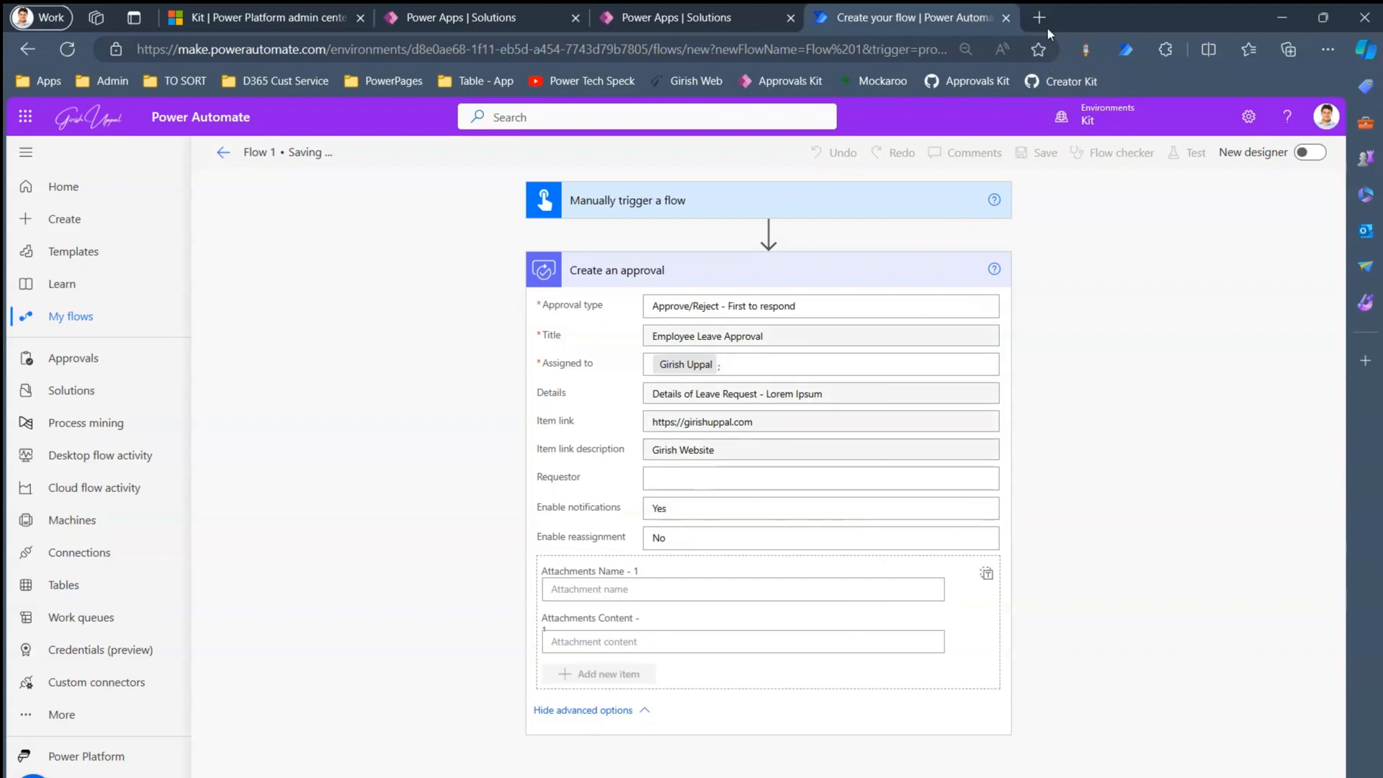
# - Open Outlook mail and Microsoft Teams in new tabs from the Apps bookmarks
pyautogui.click(1039, 17)
pyautogui.click(45, 81)
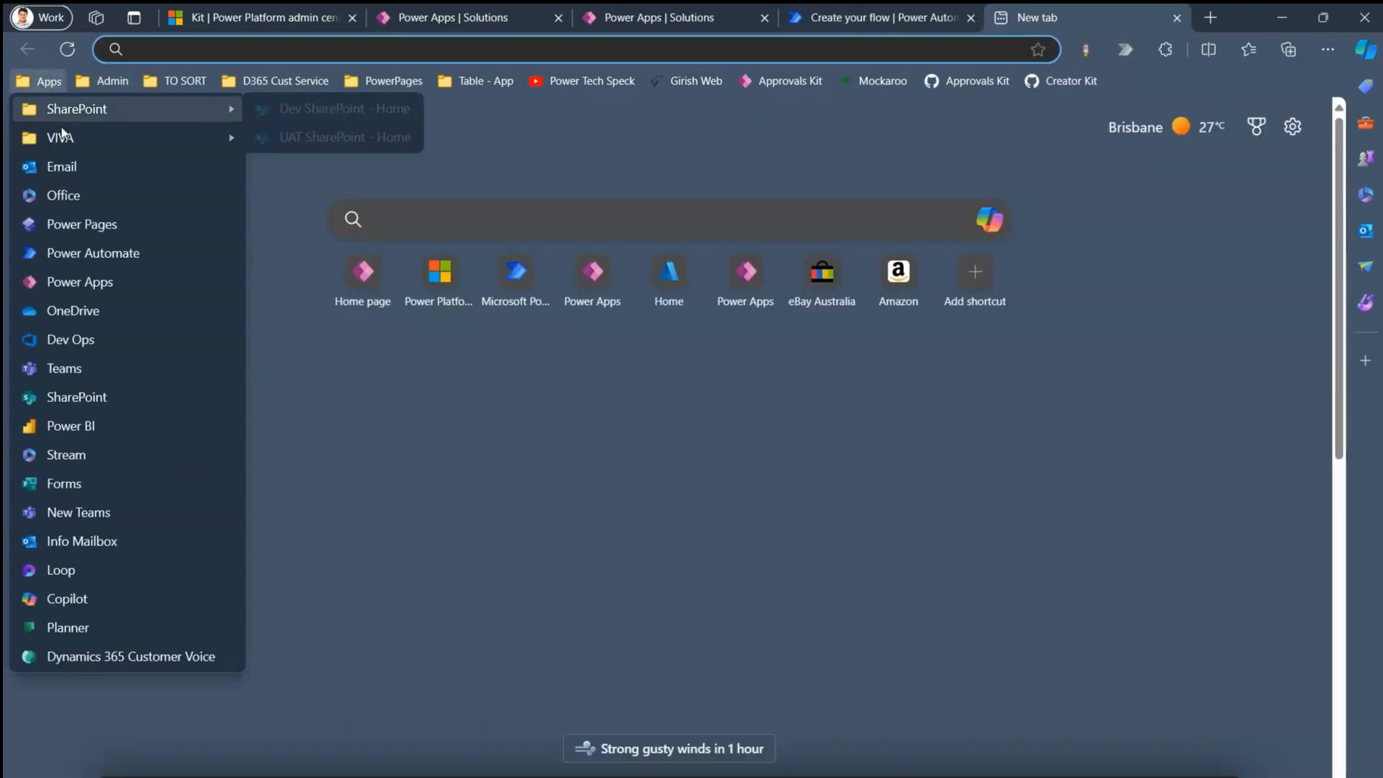
pyautogui.click(67, 170)
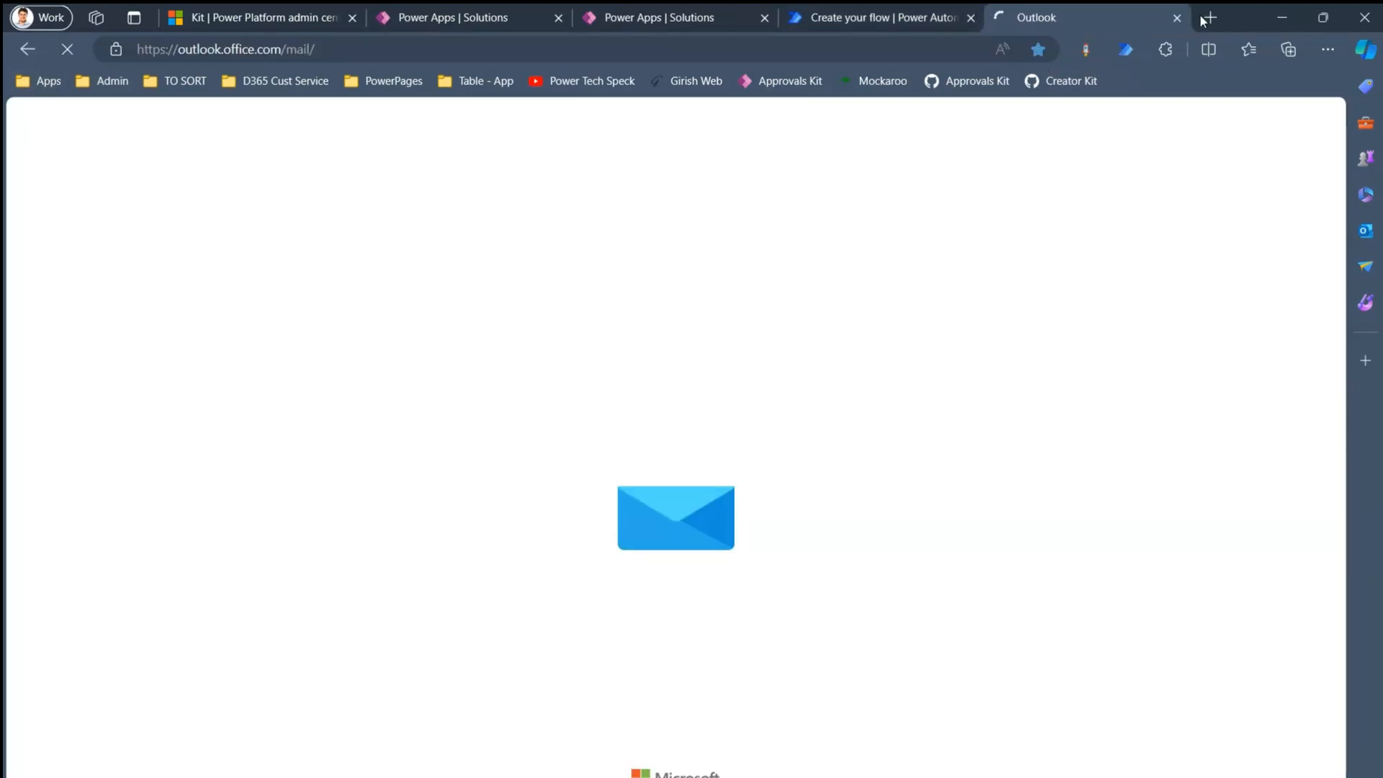
pyautogui.click(1211, 17)
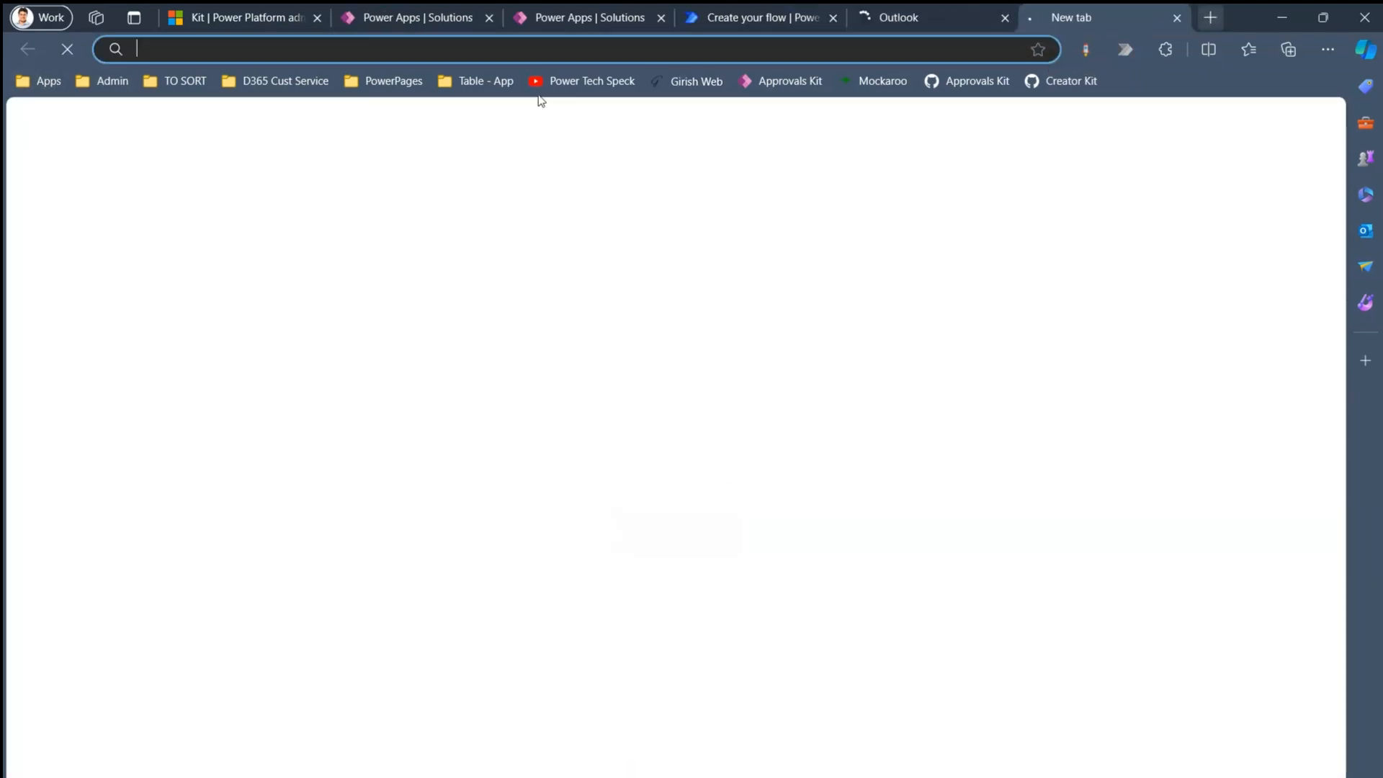
pyautogui.click(46, 82)
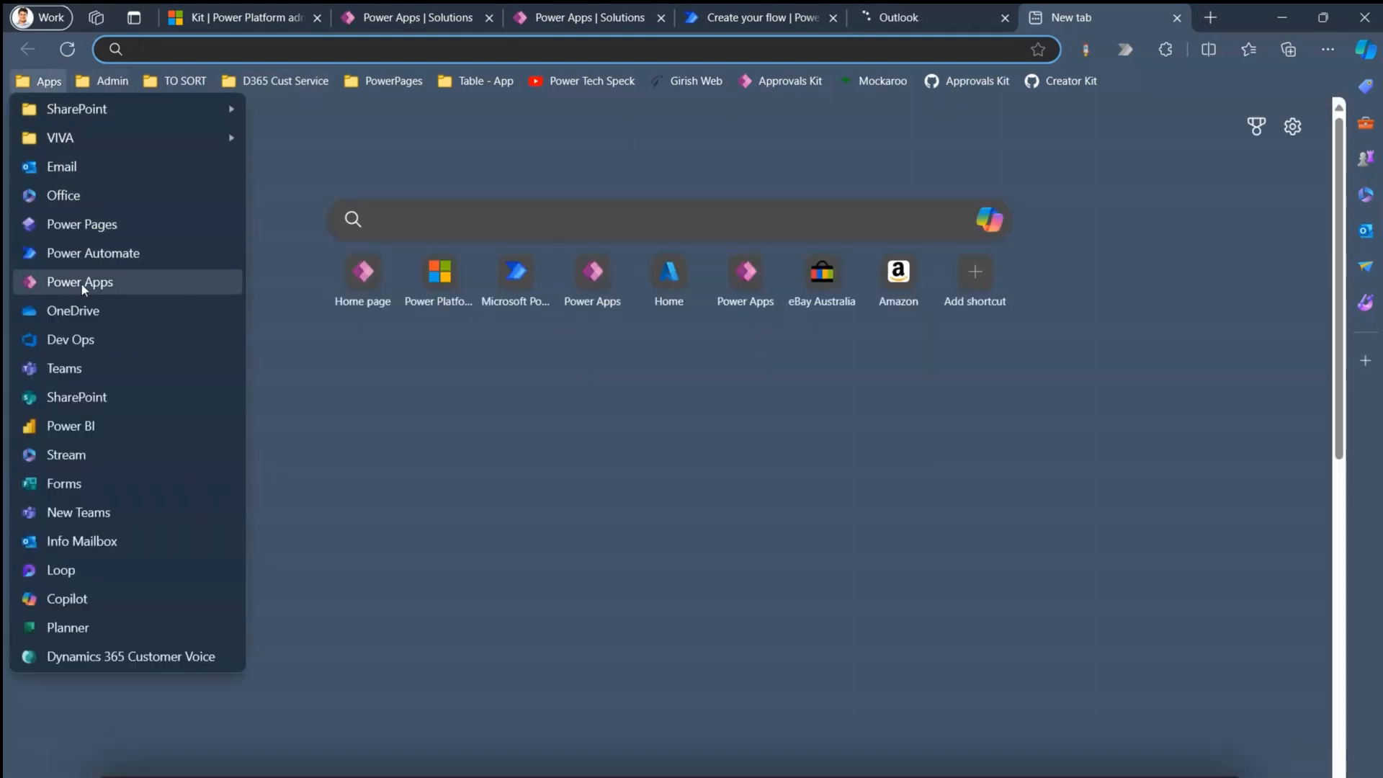
pyautogui.click(93, 366)
# - Check the flow editor and Teams tabs, ending on the Outlook inbox
pyautogui.click(757, 19)
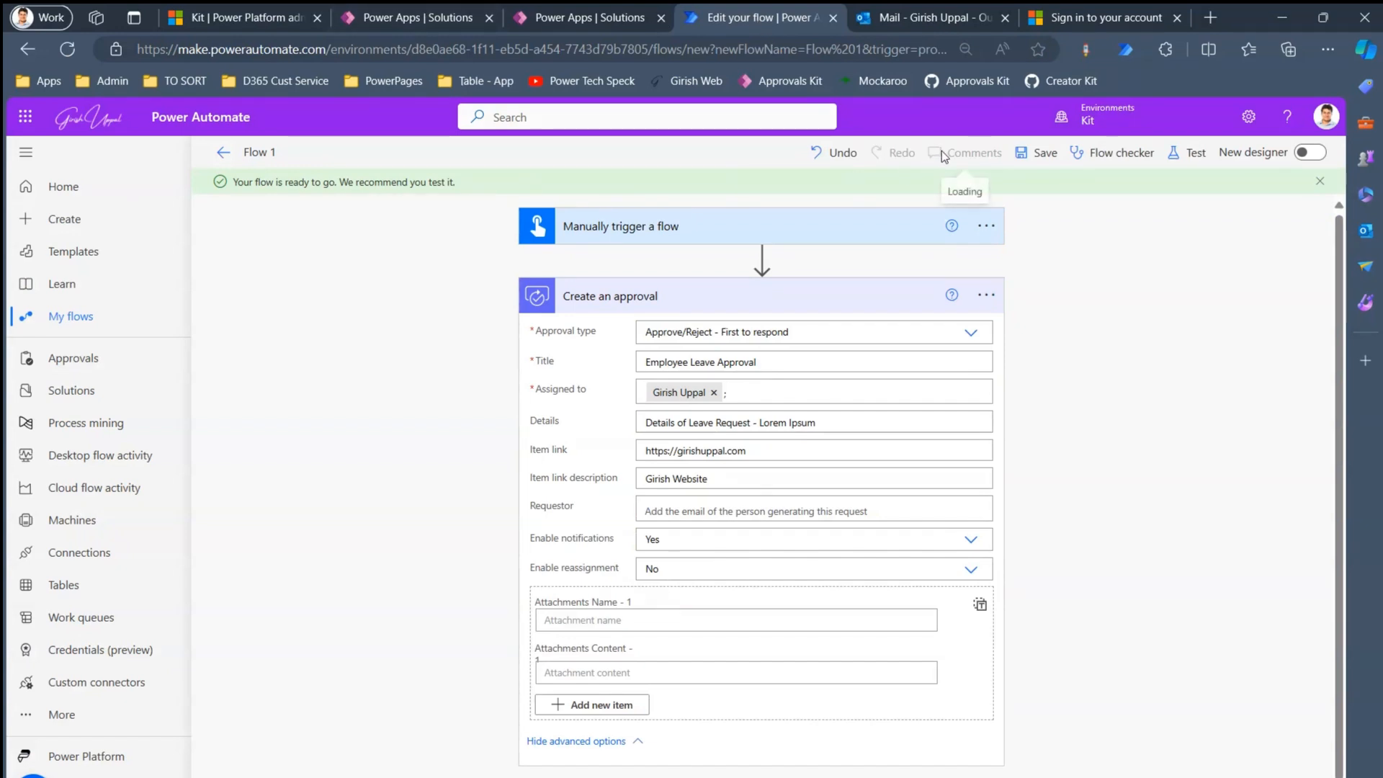
pyautogui.click(923, 19)
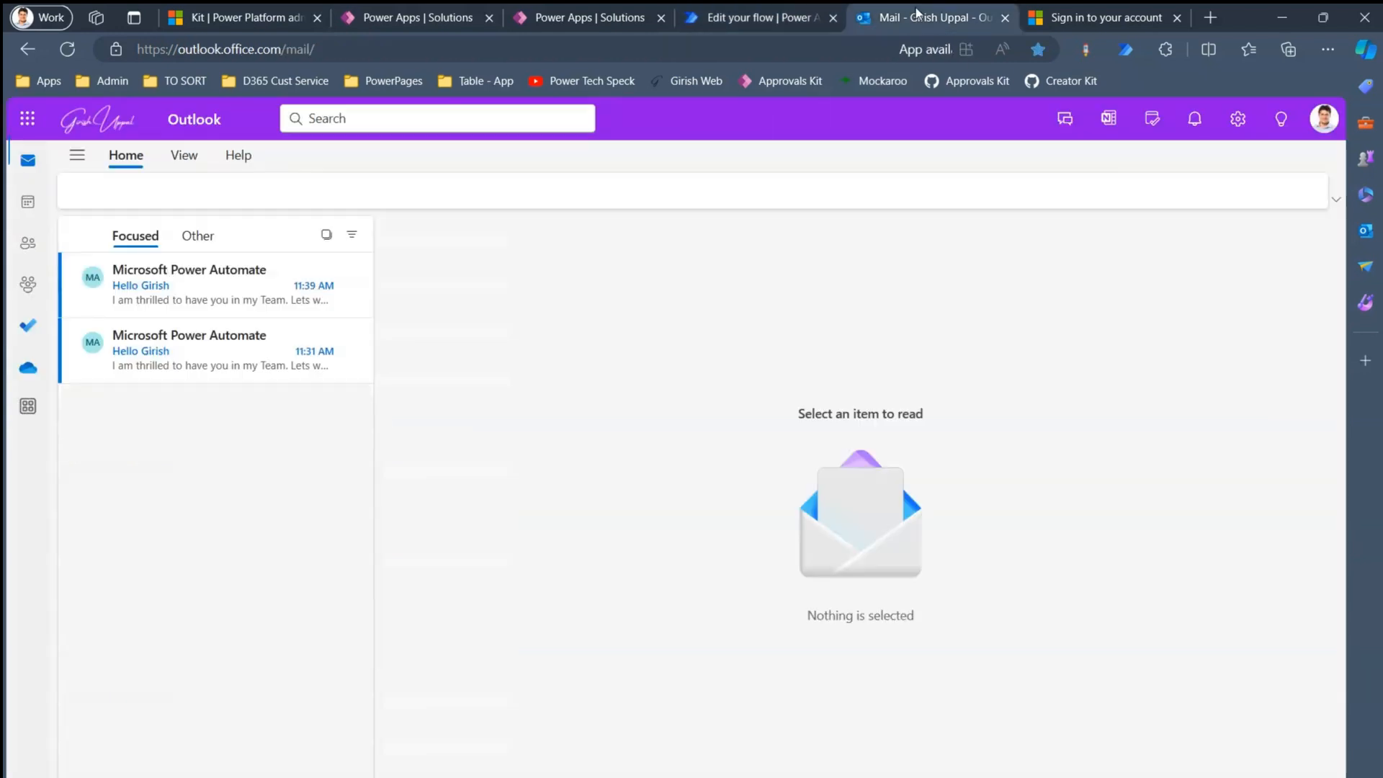
pyautogui.click(1081, 18)
pyautogui.click(924, 15)
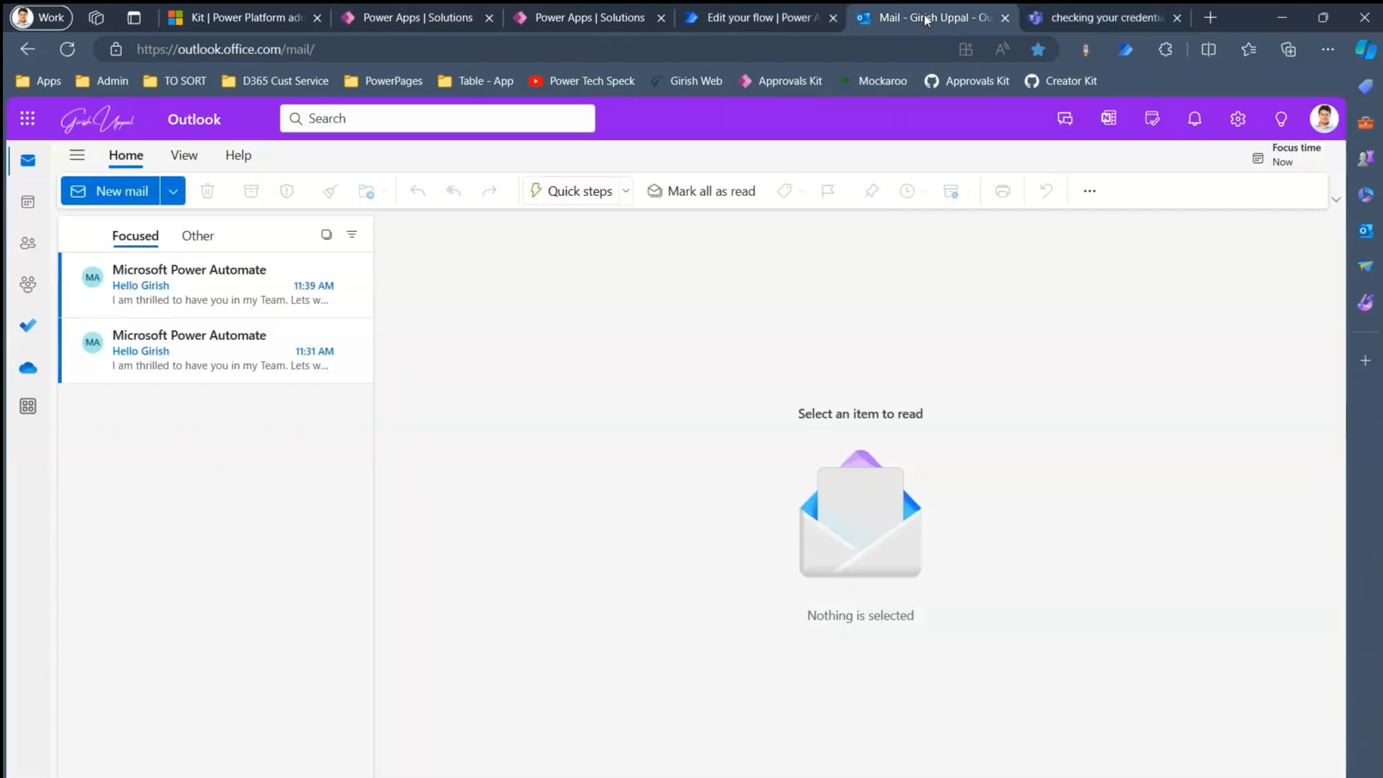
# - Run Flow 1 as a manual test past the connection check and close the success message
pyautogui.click(755, 18)
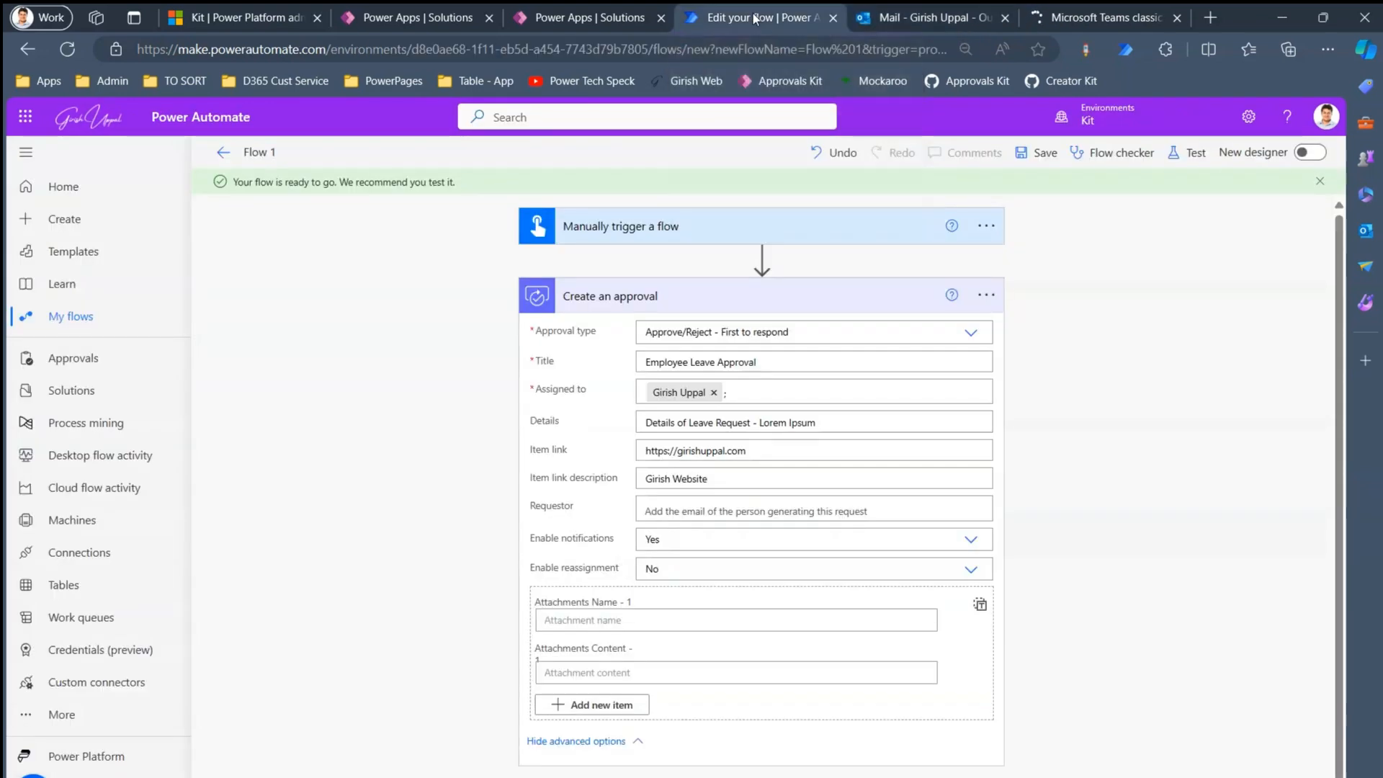
pyautogui.click(1182, 157)
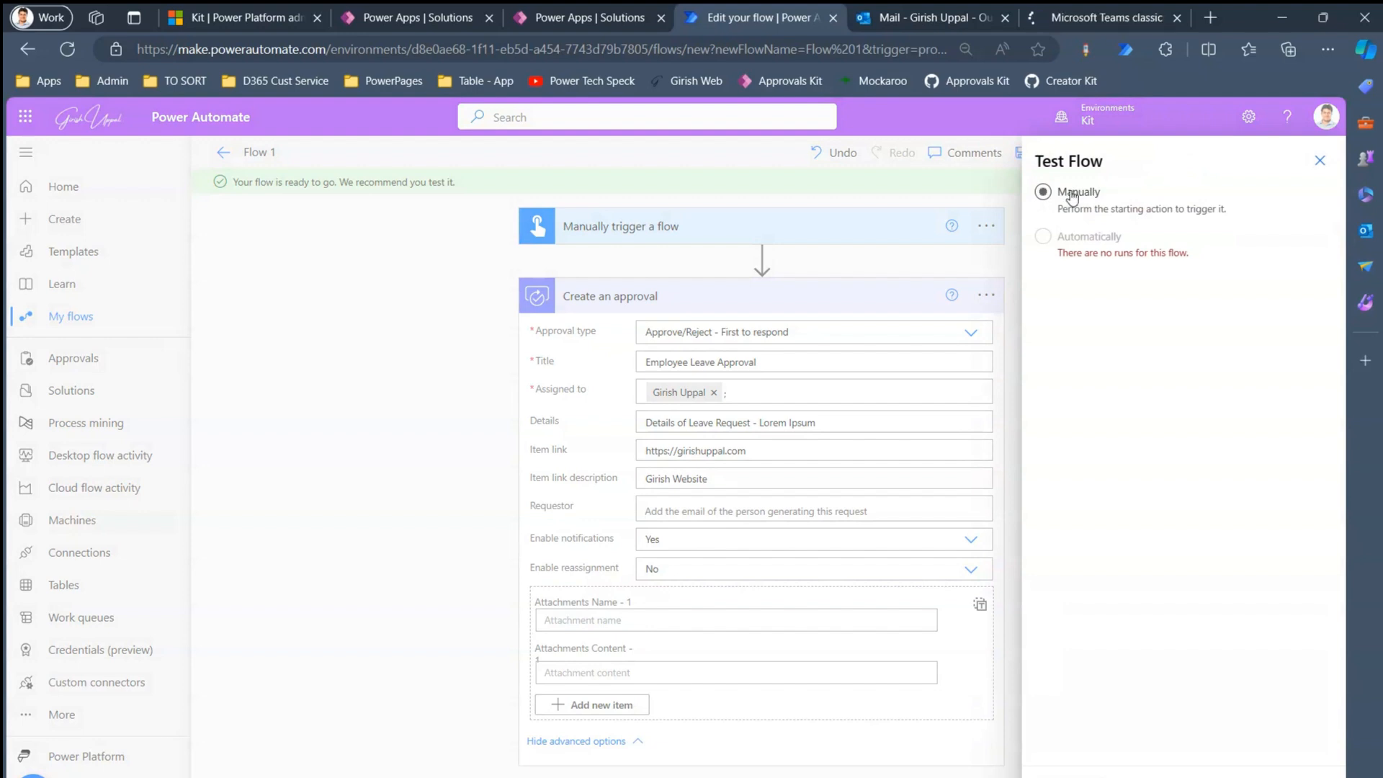
pyautogui.click(1066, 777)
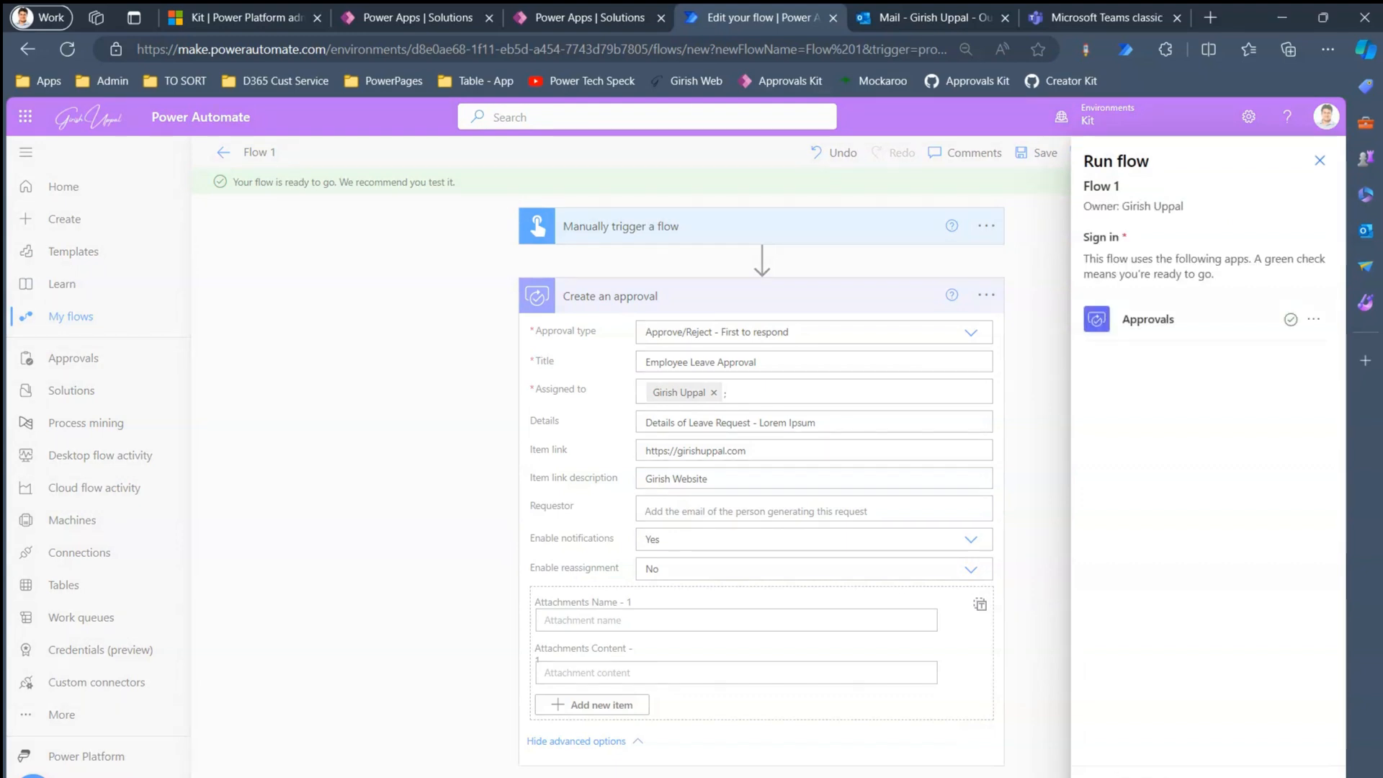
pyautogui.click(1118, 777)
pyautogui.click(1118, 777)
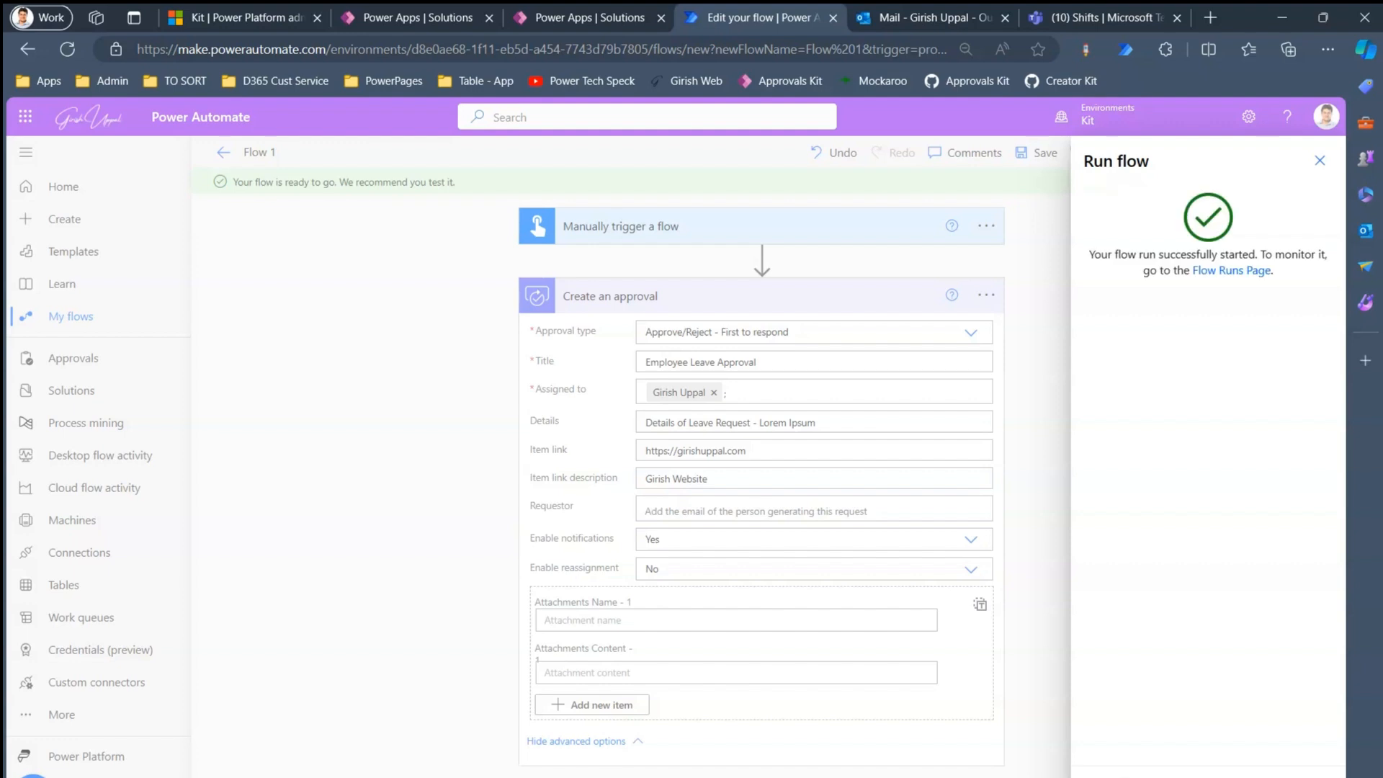
pyautogui.click(1118, 777)
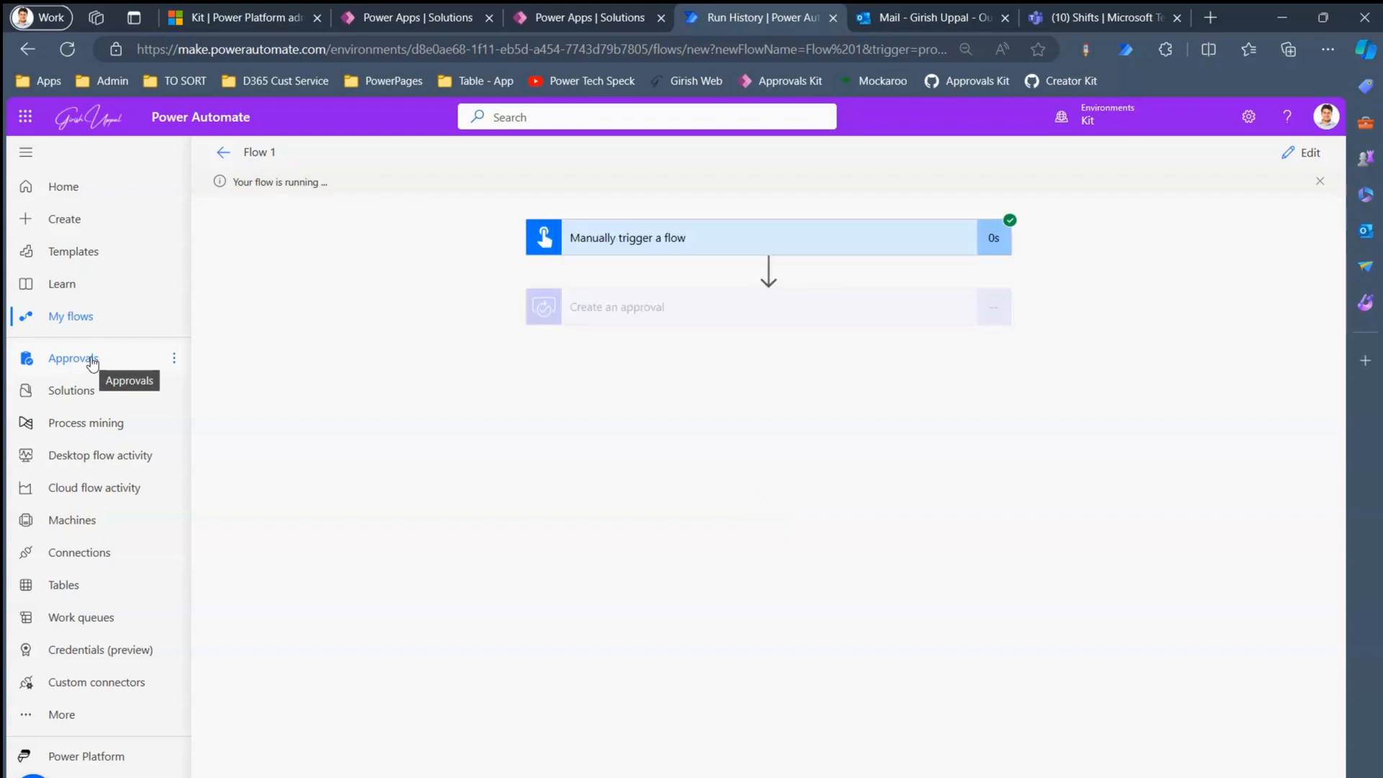
# - Open Approvals and view the Employee Leave Approval's Approve/Reject actions without responding
pyautogui.click(91, 359)
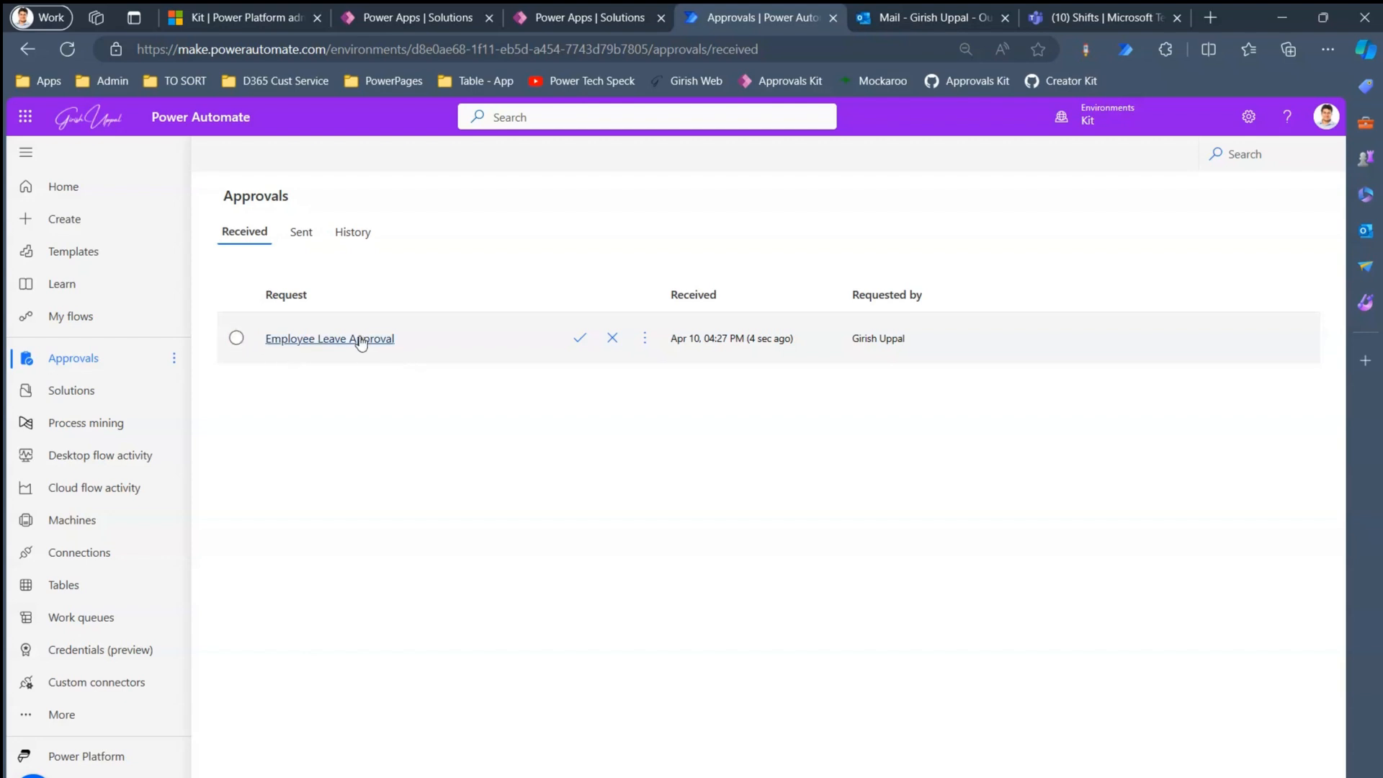
pyautogui.click(645, 340)
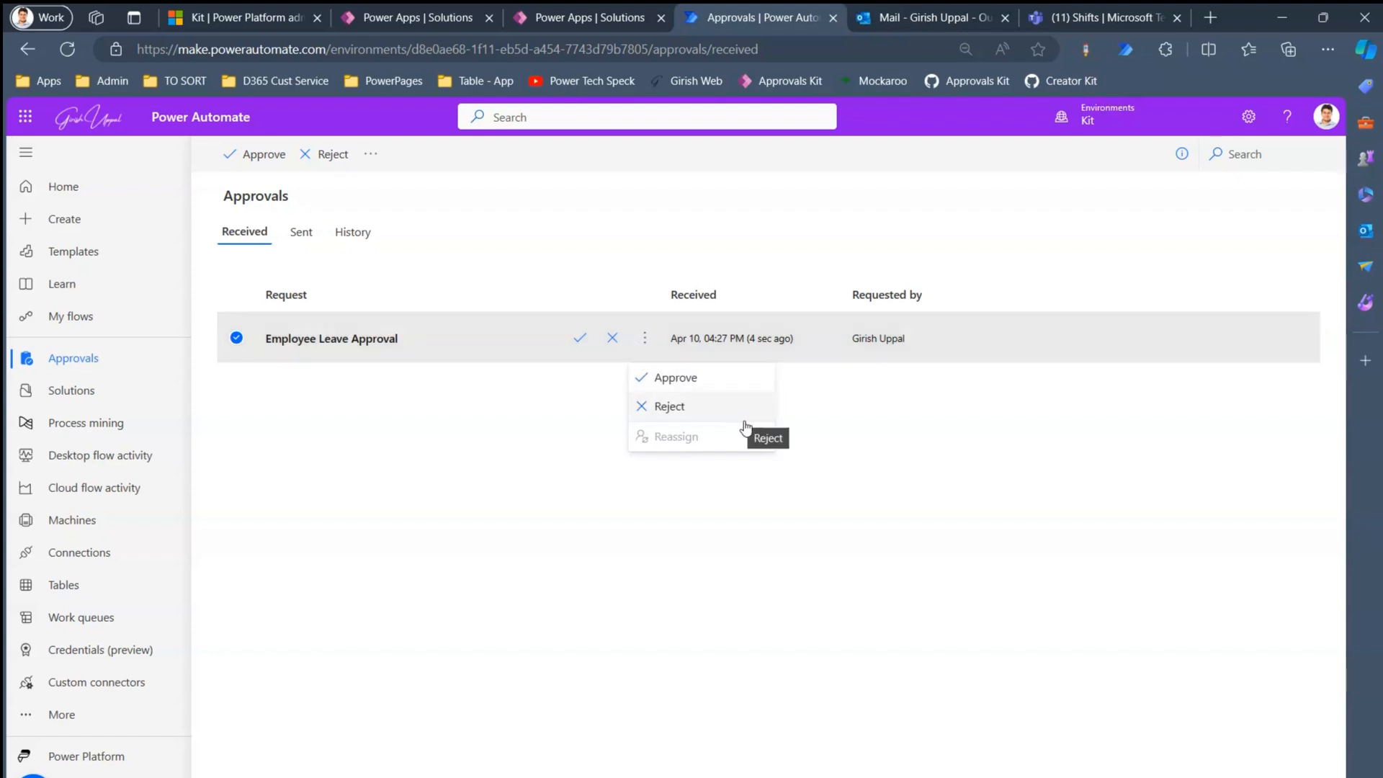
pyautogui.click(954, 515)
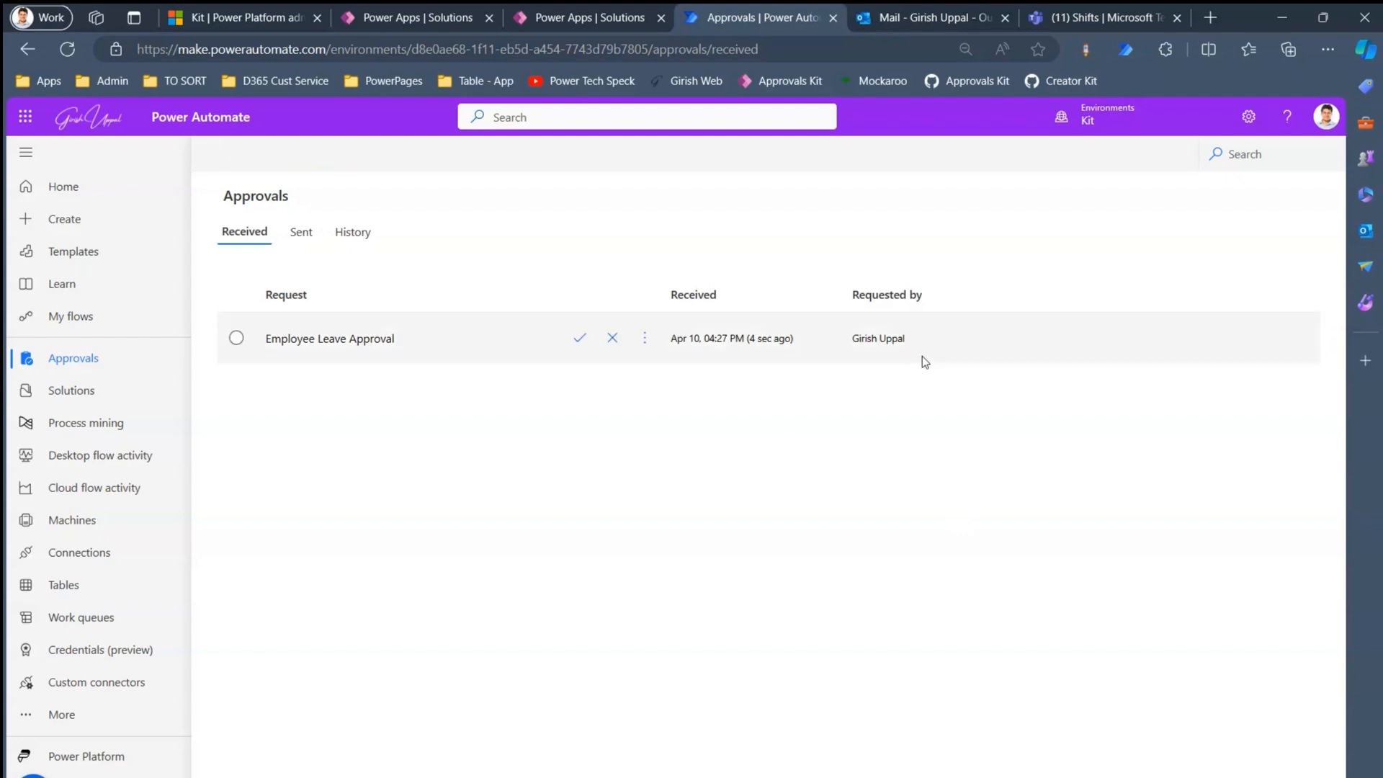
# - Refresh the Outlook inbox, checking Focused and Other, and switch Teams to the new Teams
pyautogui.click(923, 15)
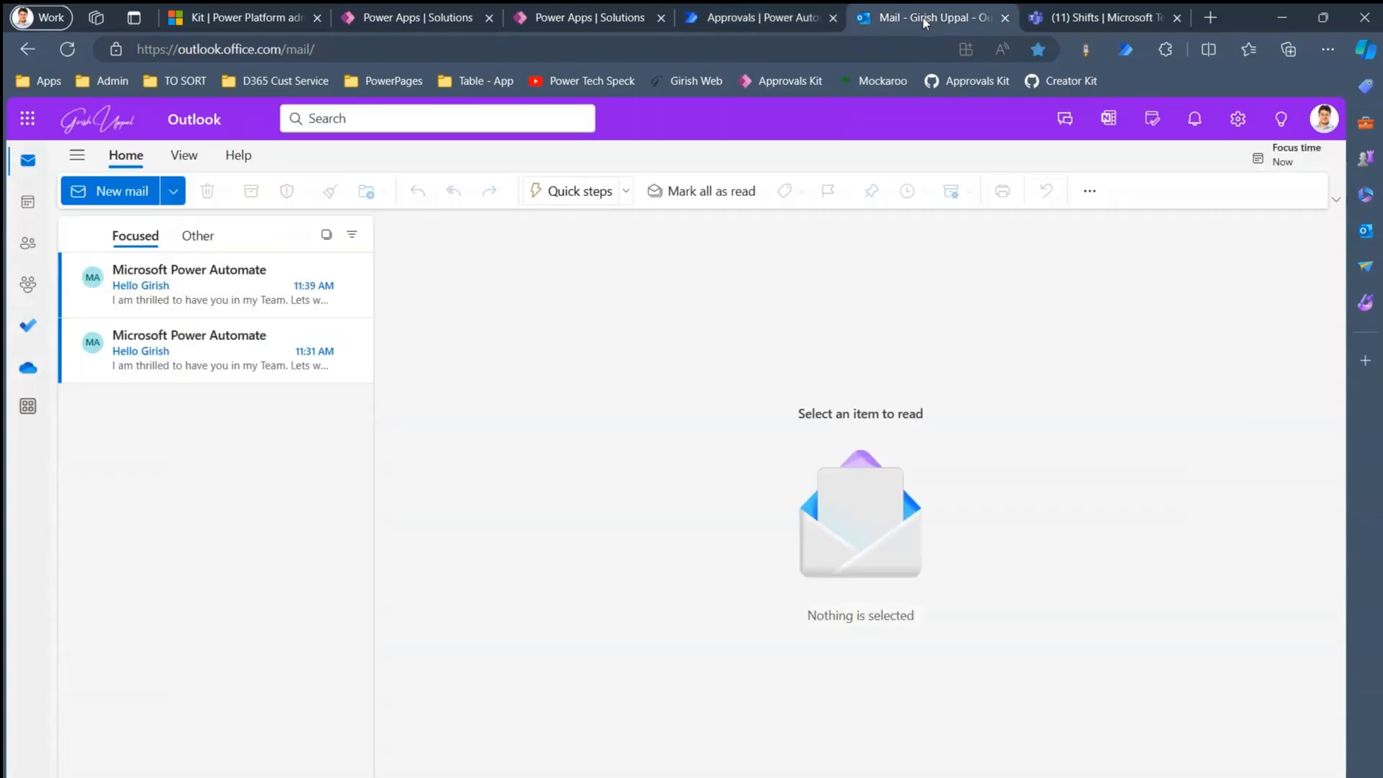
pyautogui.click(68, 49)
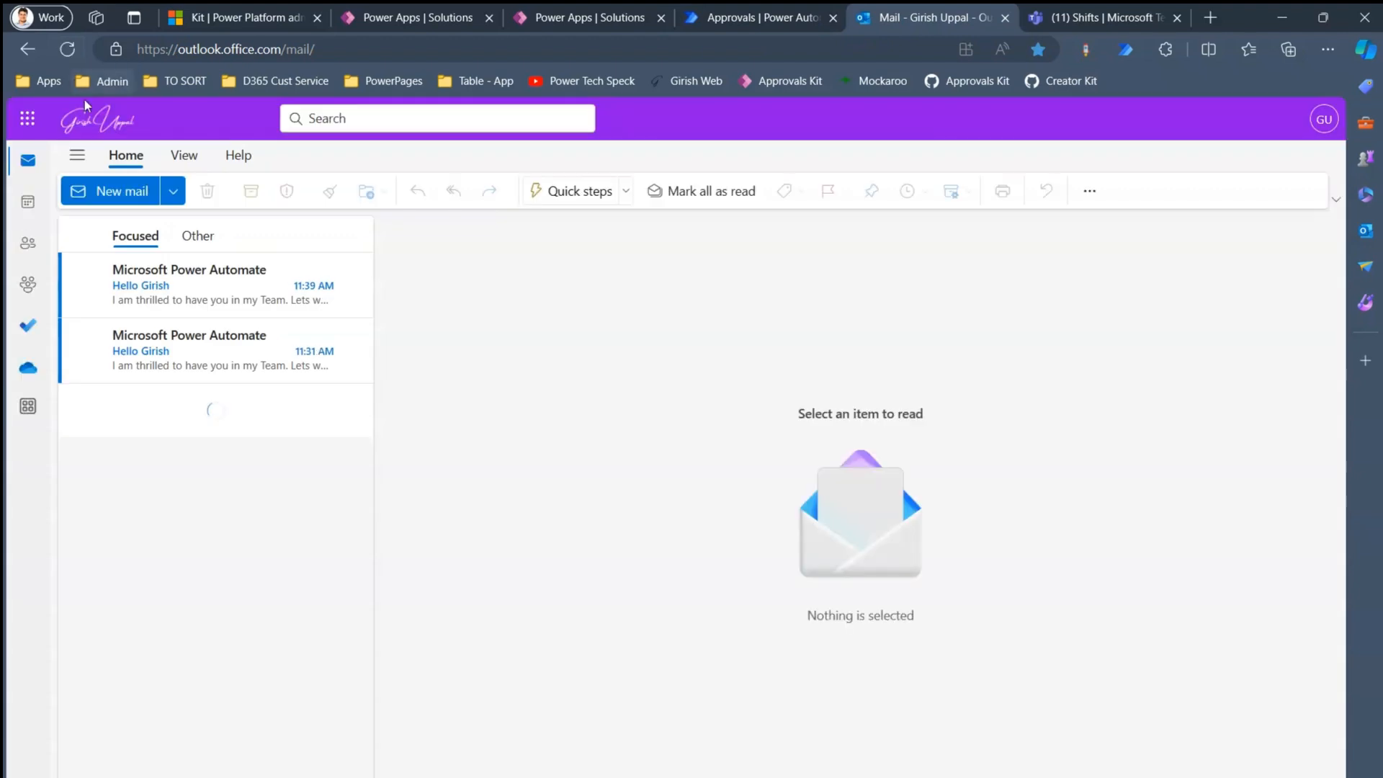
pyautogui.click(196, 240)
pyautogui.click(139, 238)
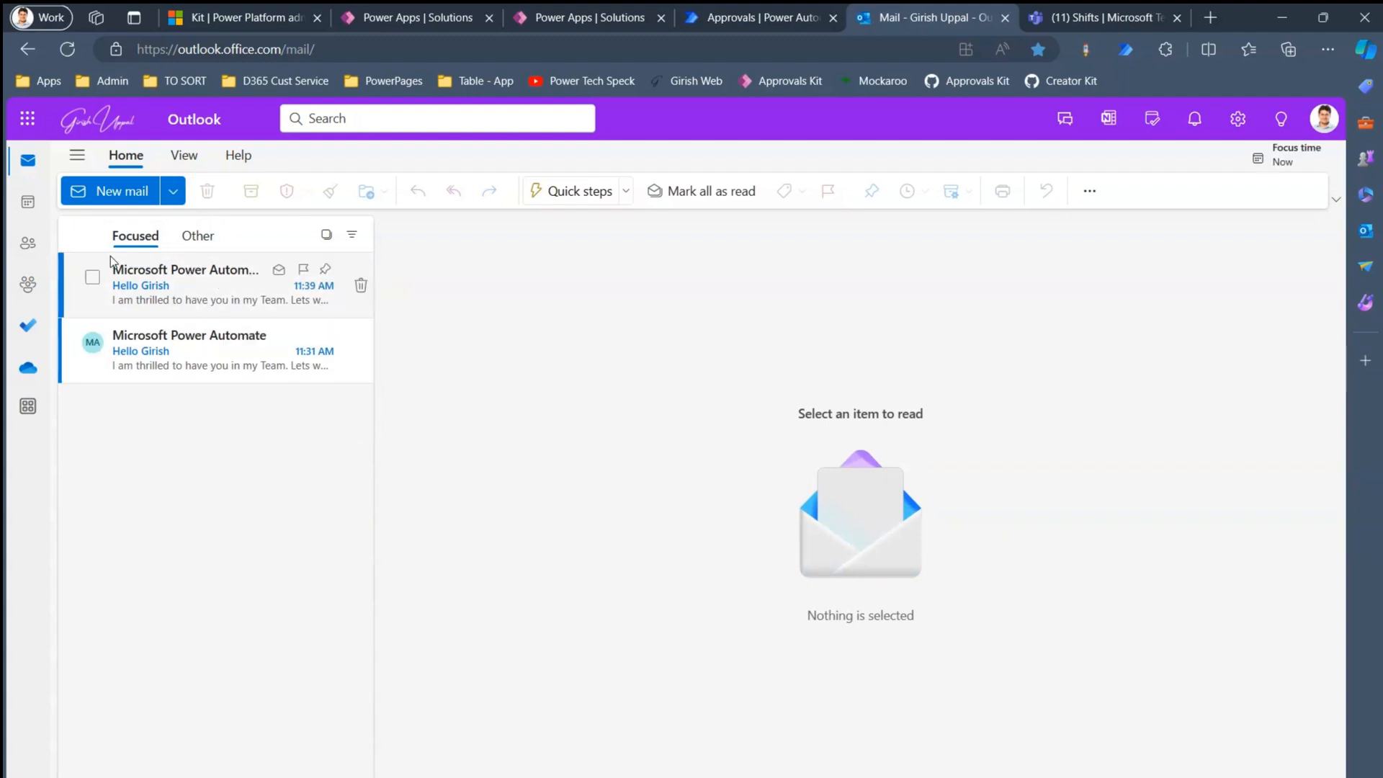
pyautogui.click(1081, 19)
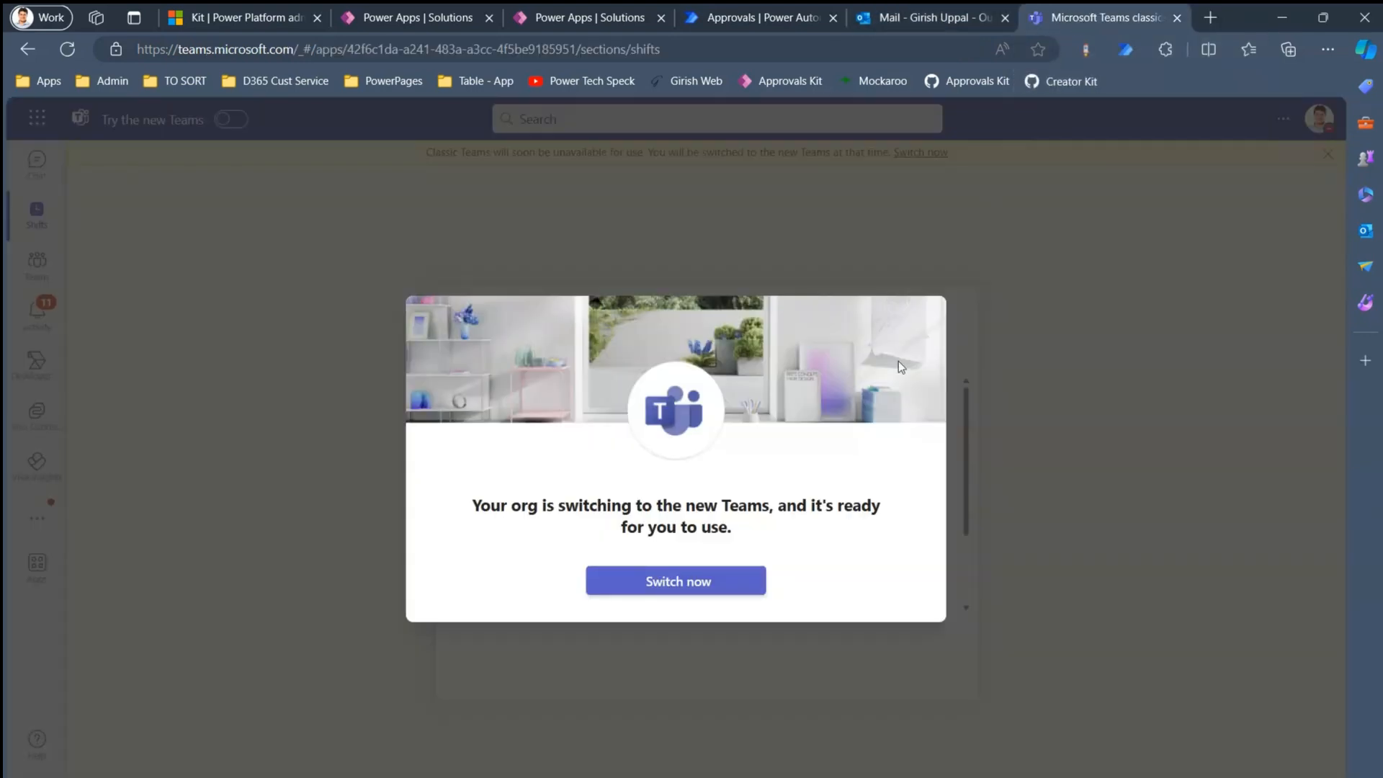
pyautogui.click(746, 584)
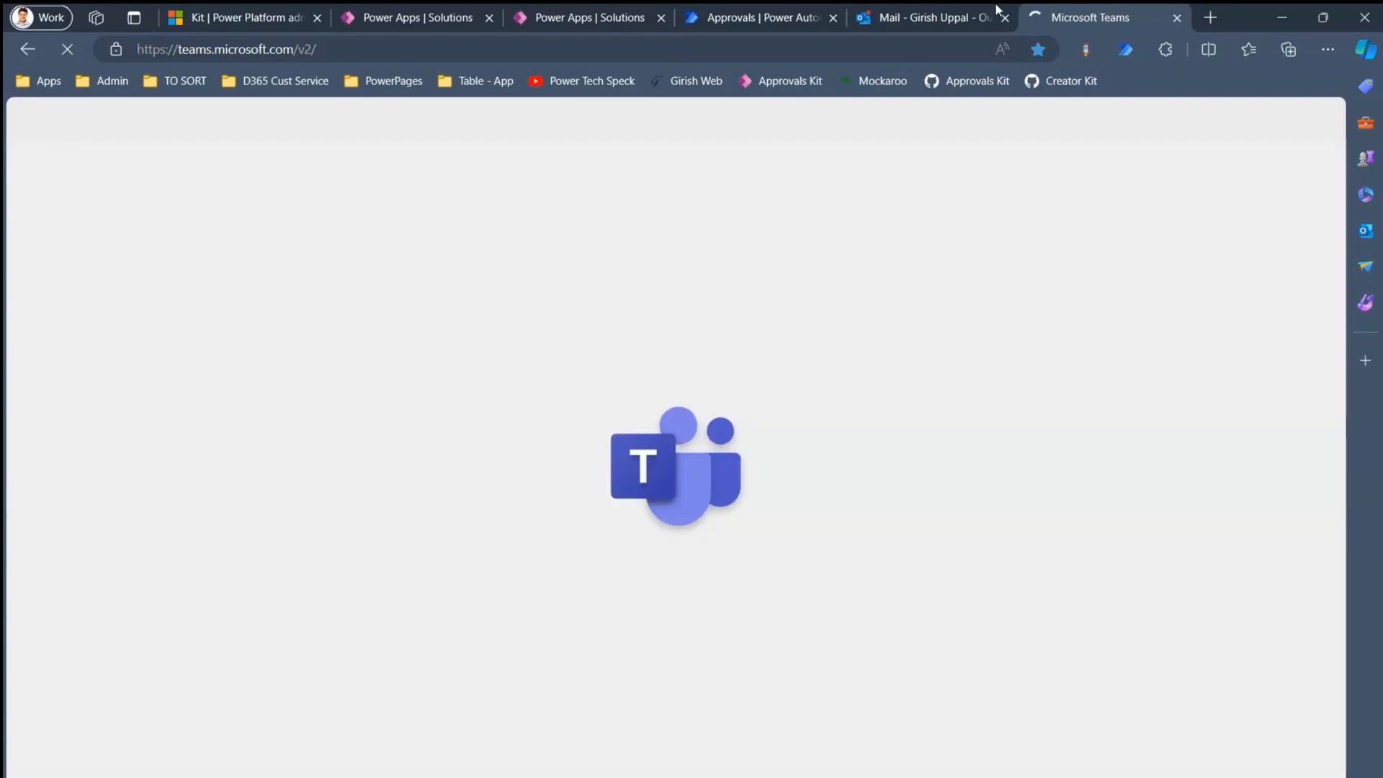
pyautogui.click(944, 17)
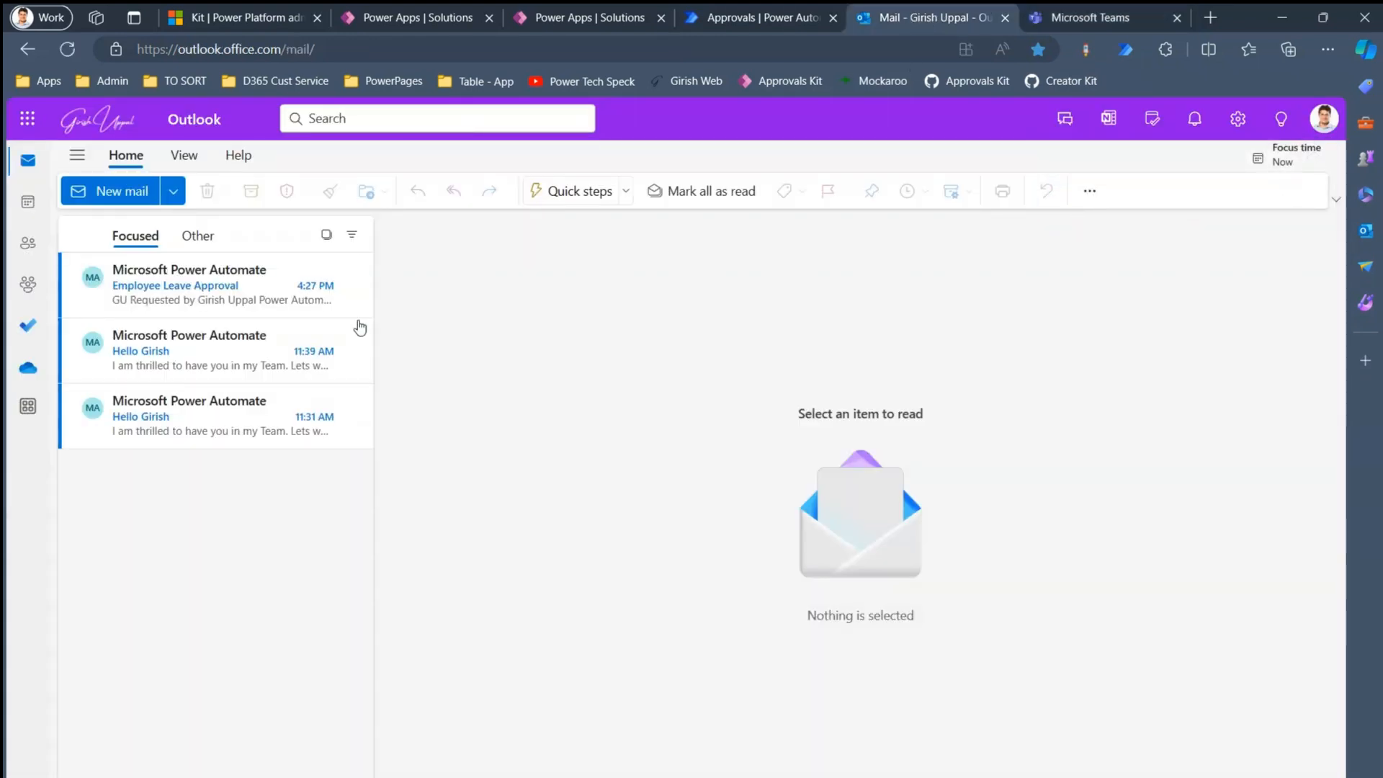
# - Open the Employee Leave Approval email and begin a Reject response with a comment
pyautogui.click(181, 300)
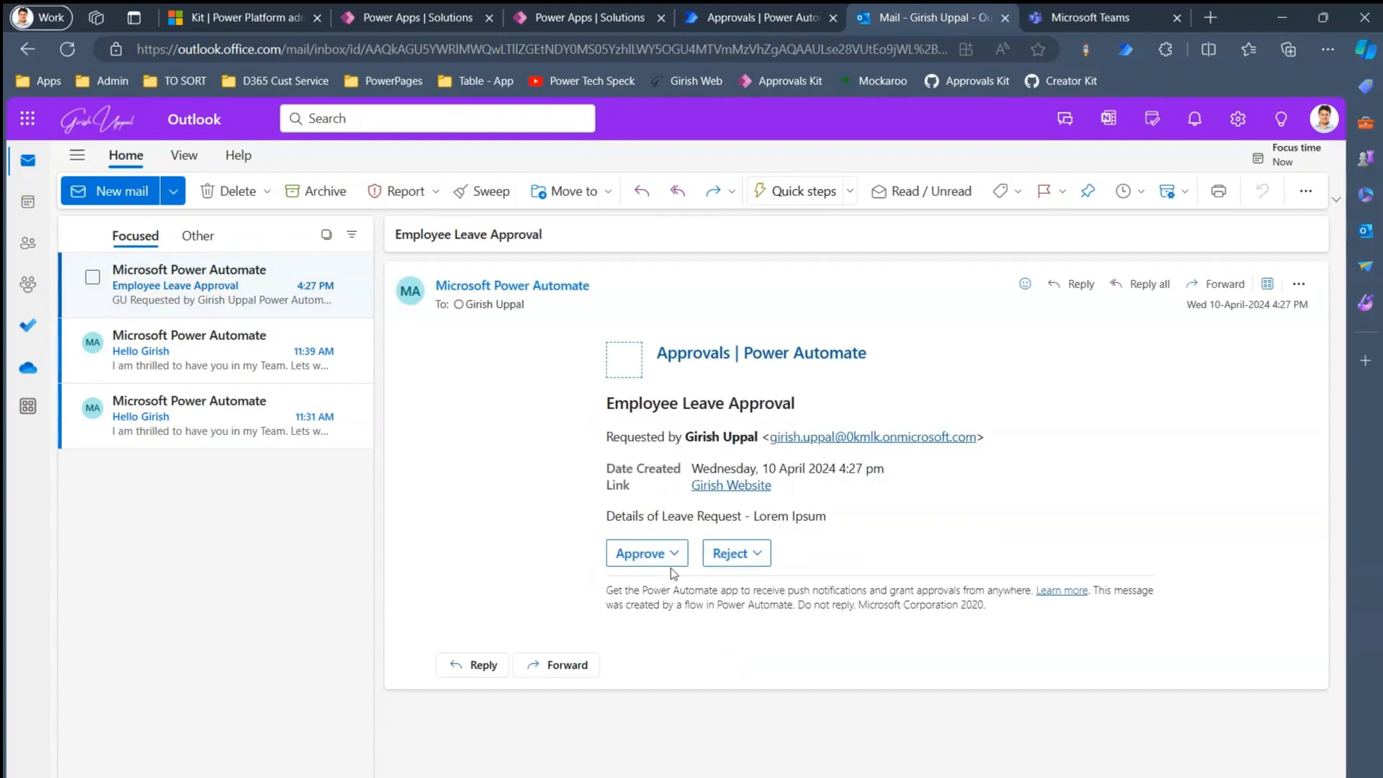
pyautogui.click(664, 559)
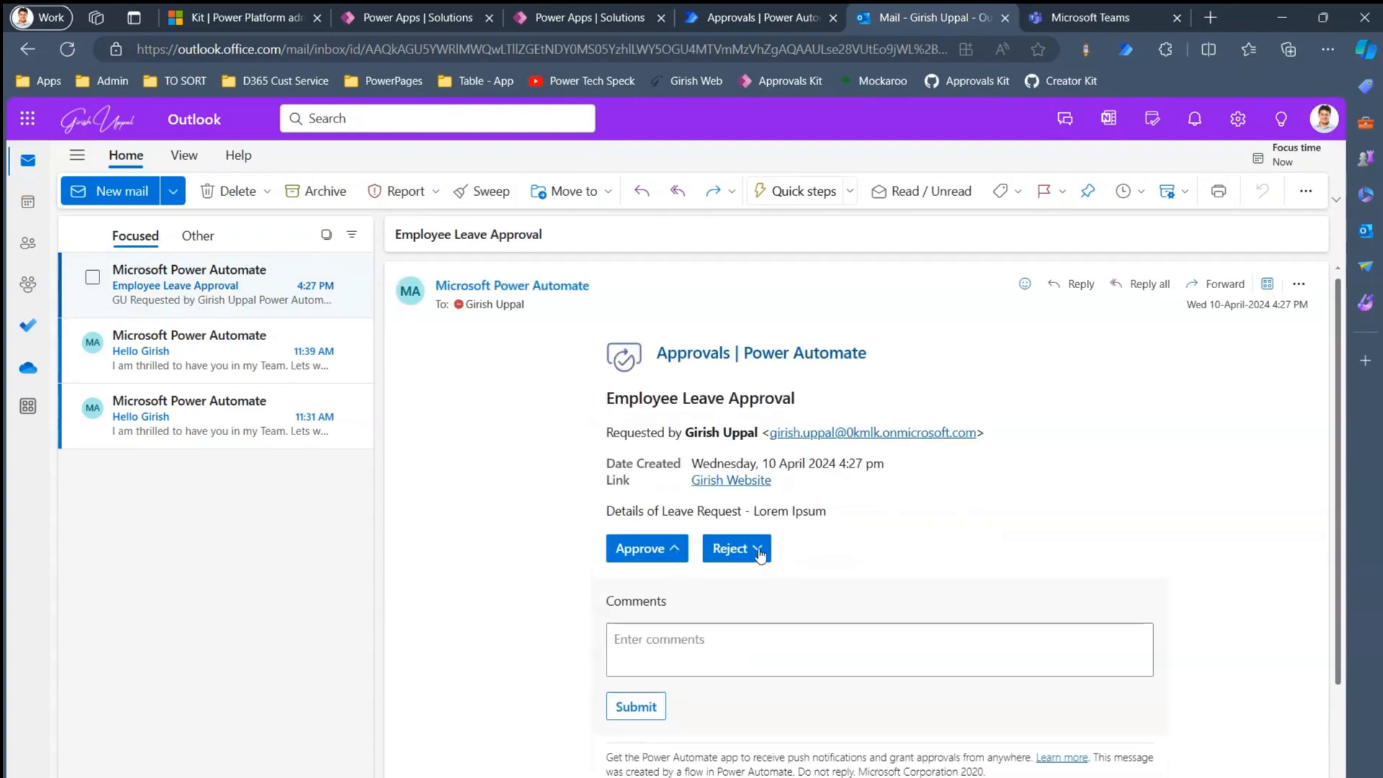
pyautogui.click(761, 555)
pyautogui.click(755, 640)
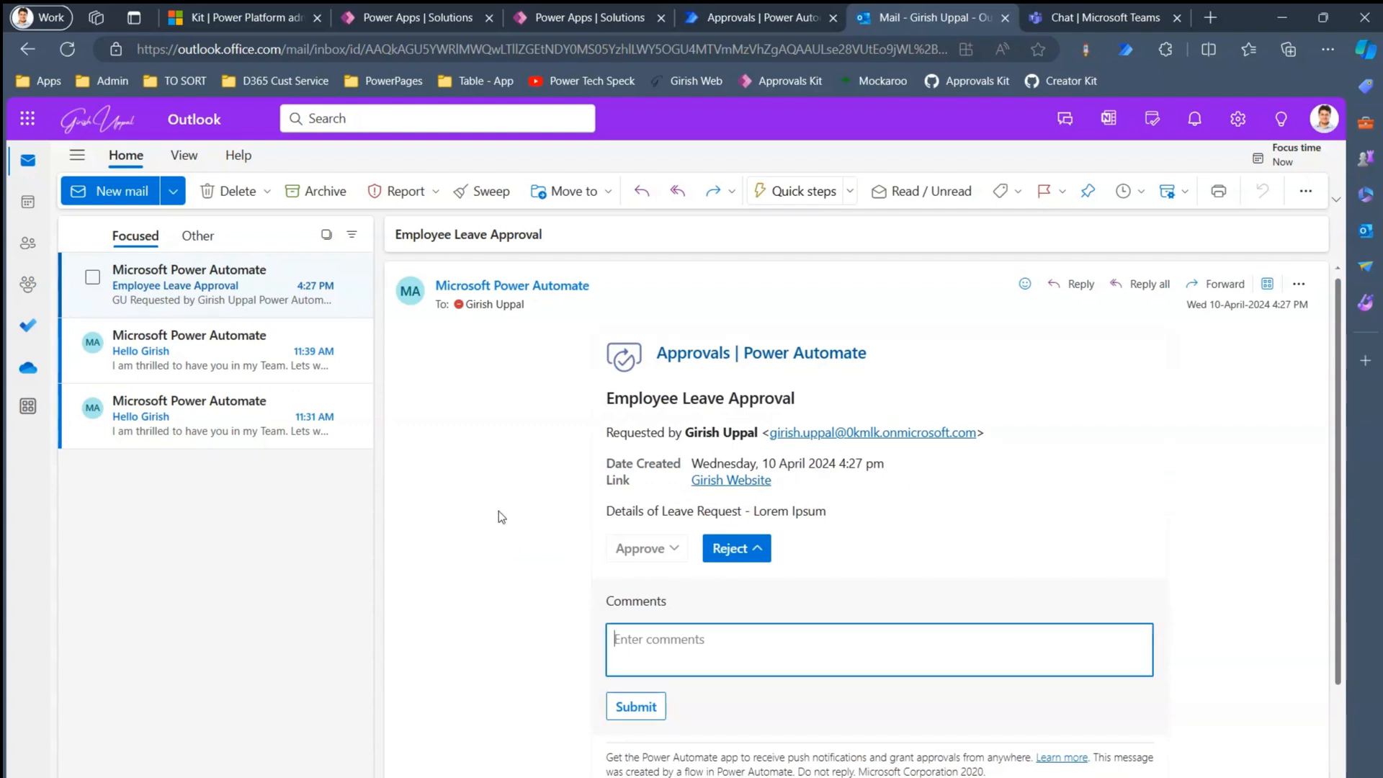
# - Select the Employee Leave Approval request in Power Automate's Received approvals
pyautogui.click(1081, 17)
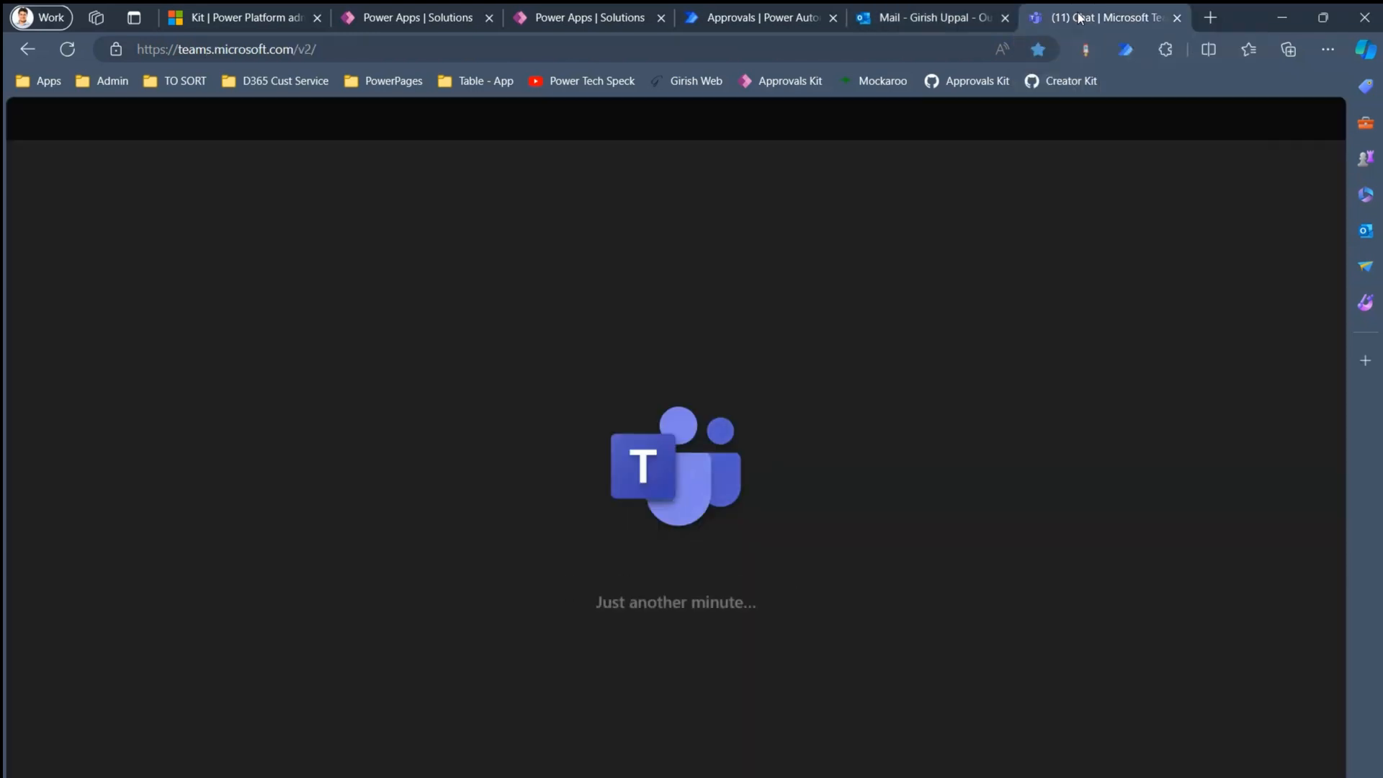
pyautogui.click(771, 17)
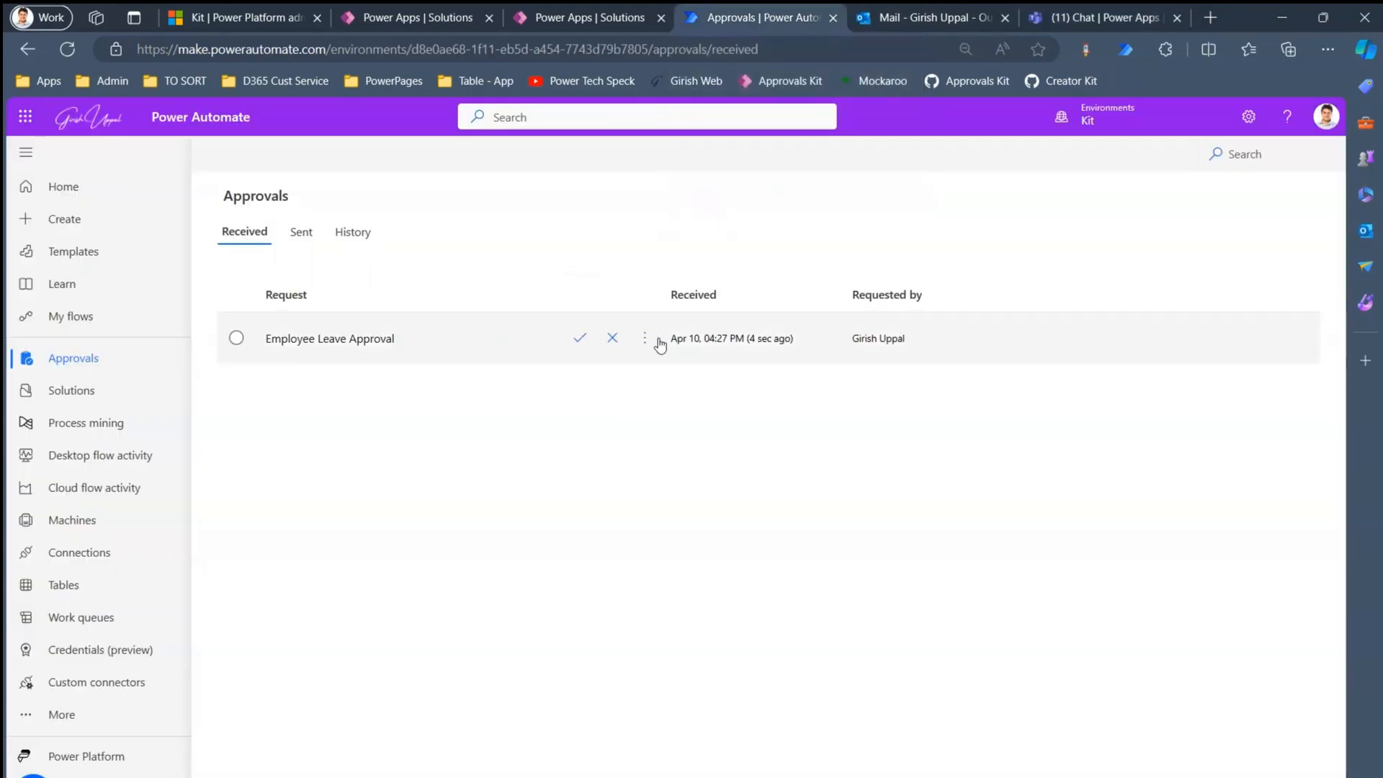
pyautogui.click(648, 341)
# - Approve the Employee Leave Approval with the comment 'Approved from Power Automate' and confirm
pyautogui.click(648, 341)
pyautogui.click(556, 423)
pyautogui.click(579, 341)
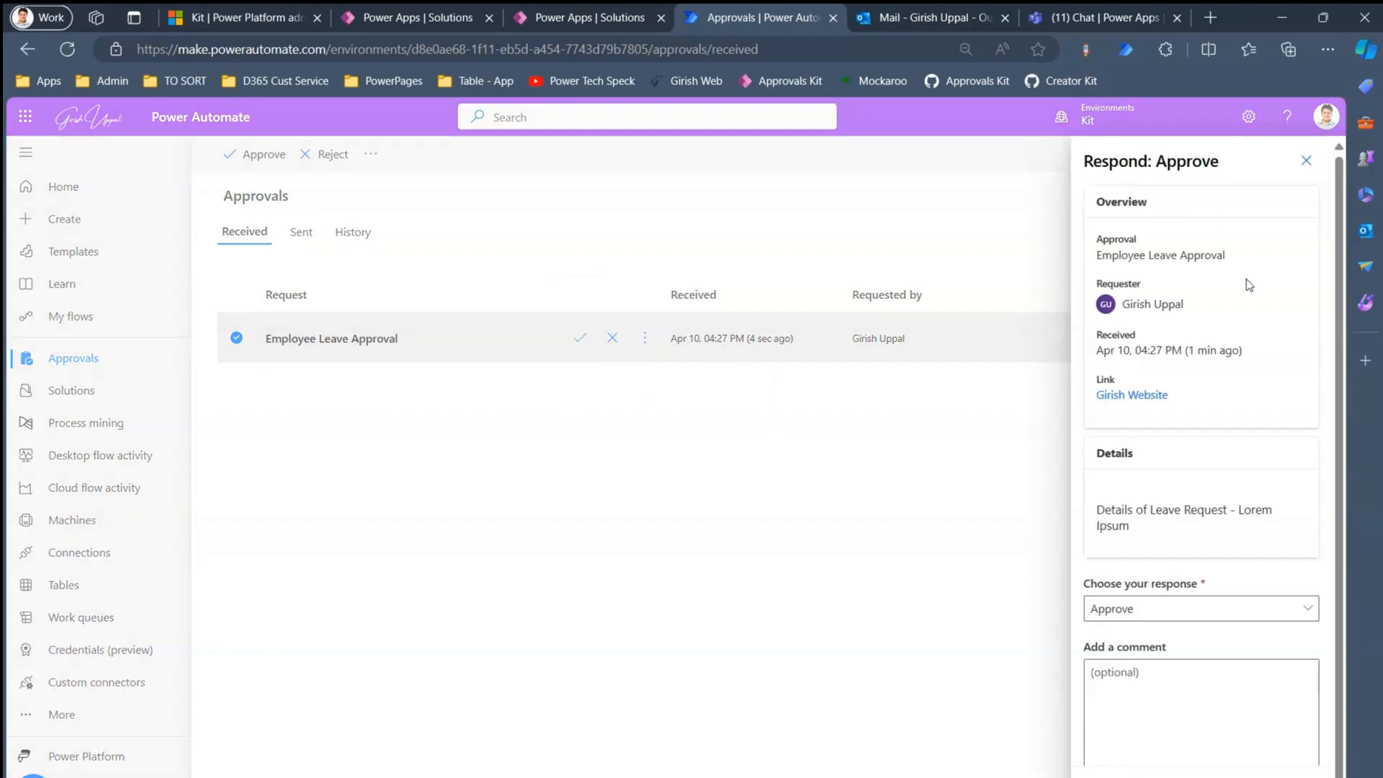
pyautogui.click(1167, 694)
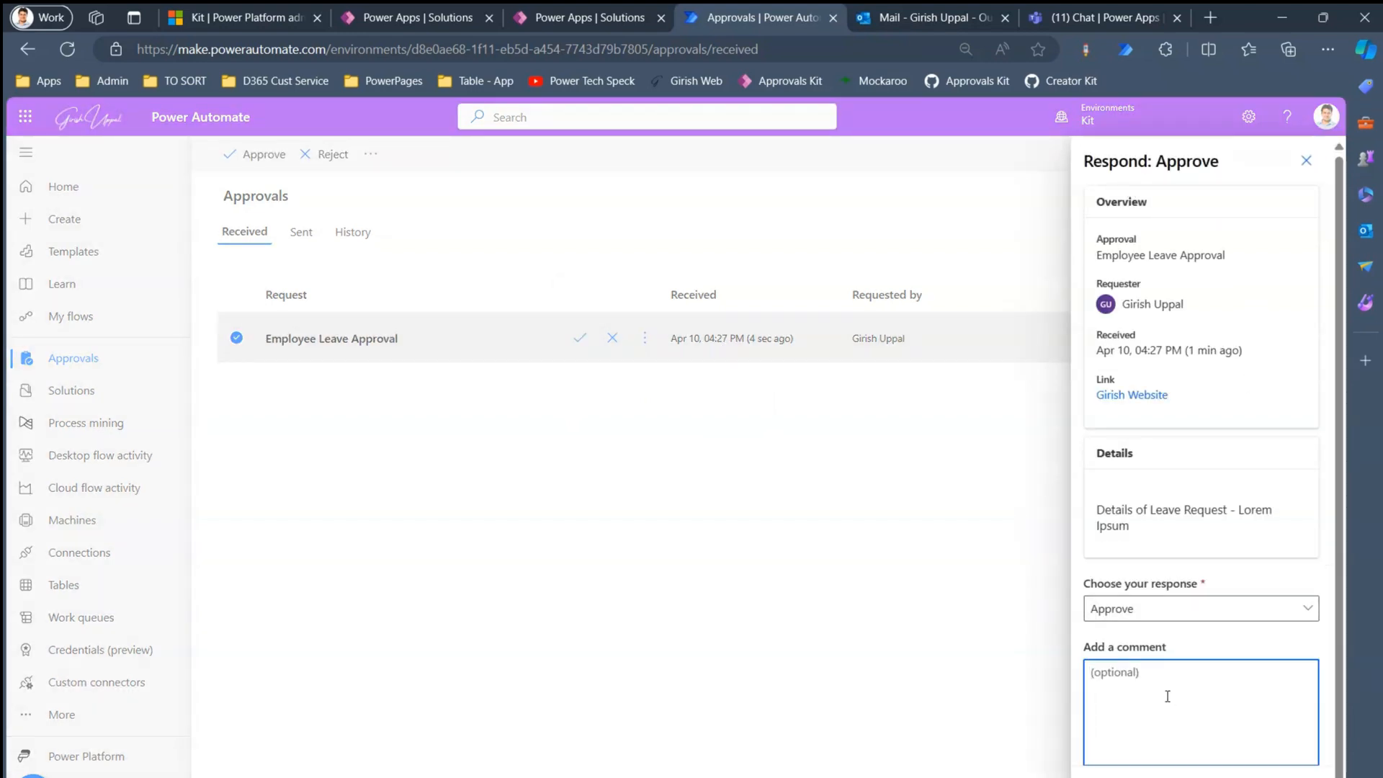
pyautogui.write('Approved ')
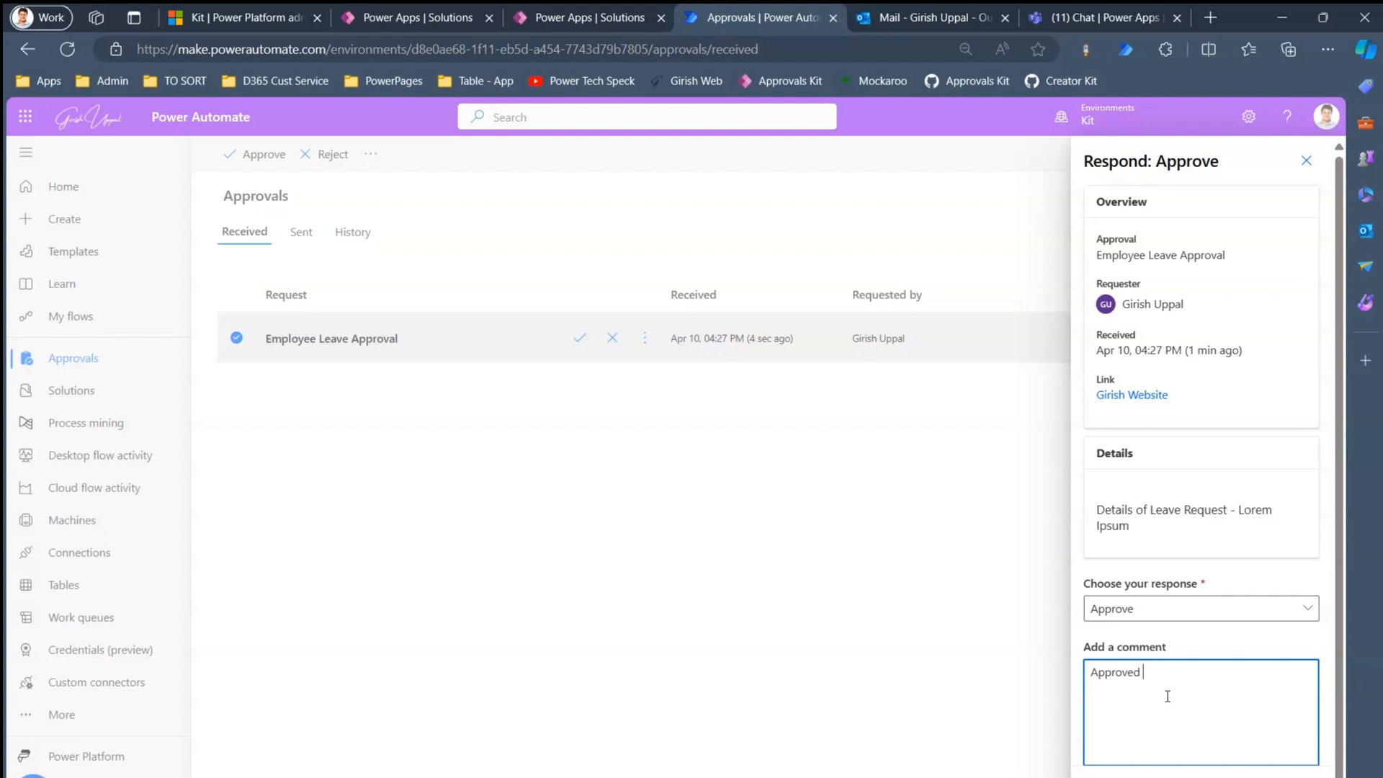
pyautogui.write('from Power Automate')
pyautogui.click(1126, 777)
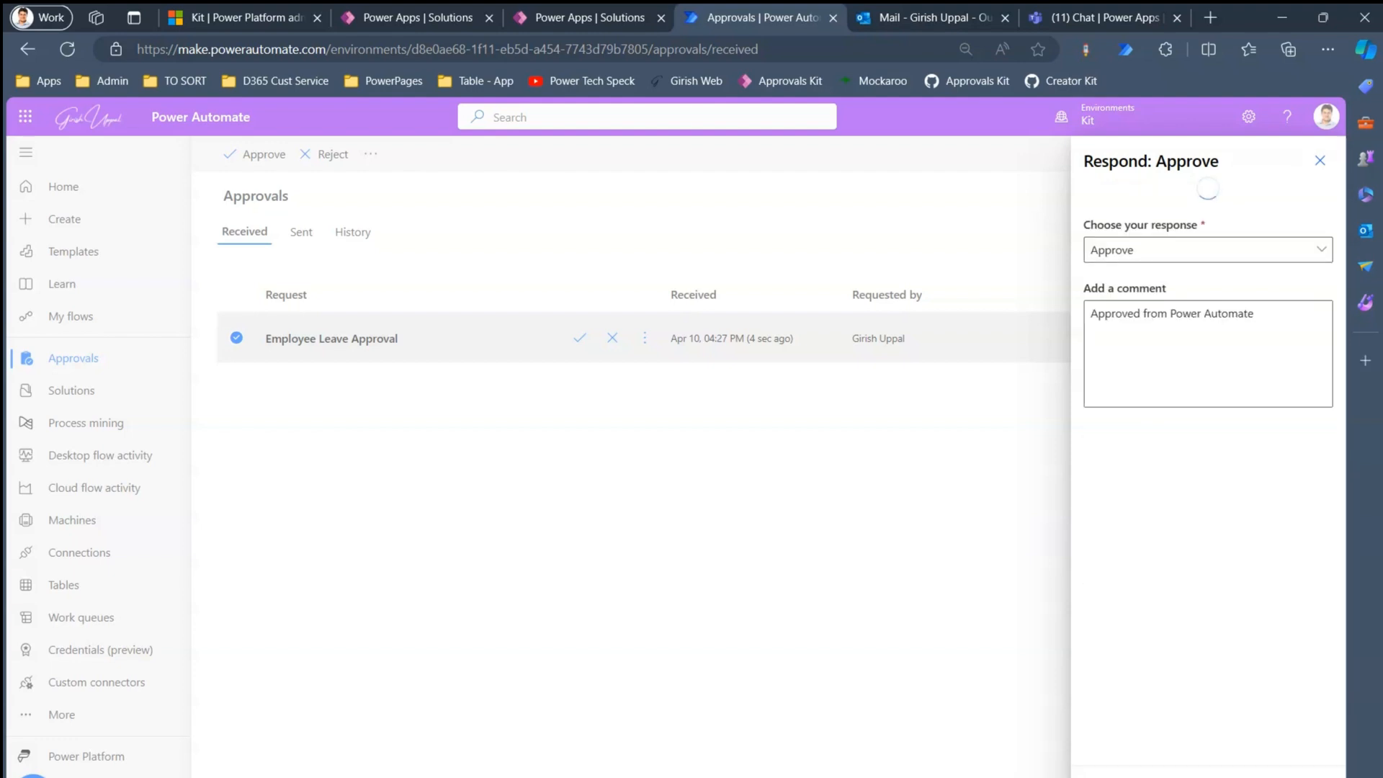
pyautogui.click(1064, 16)
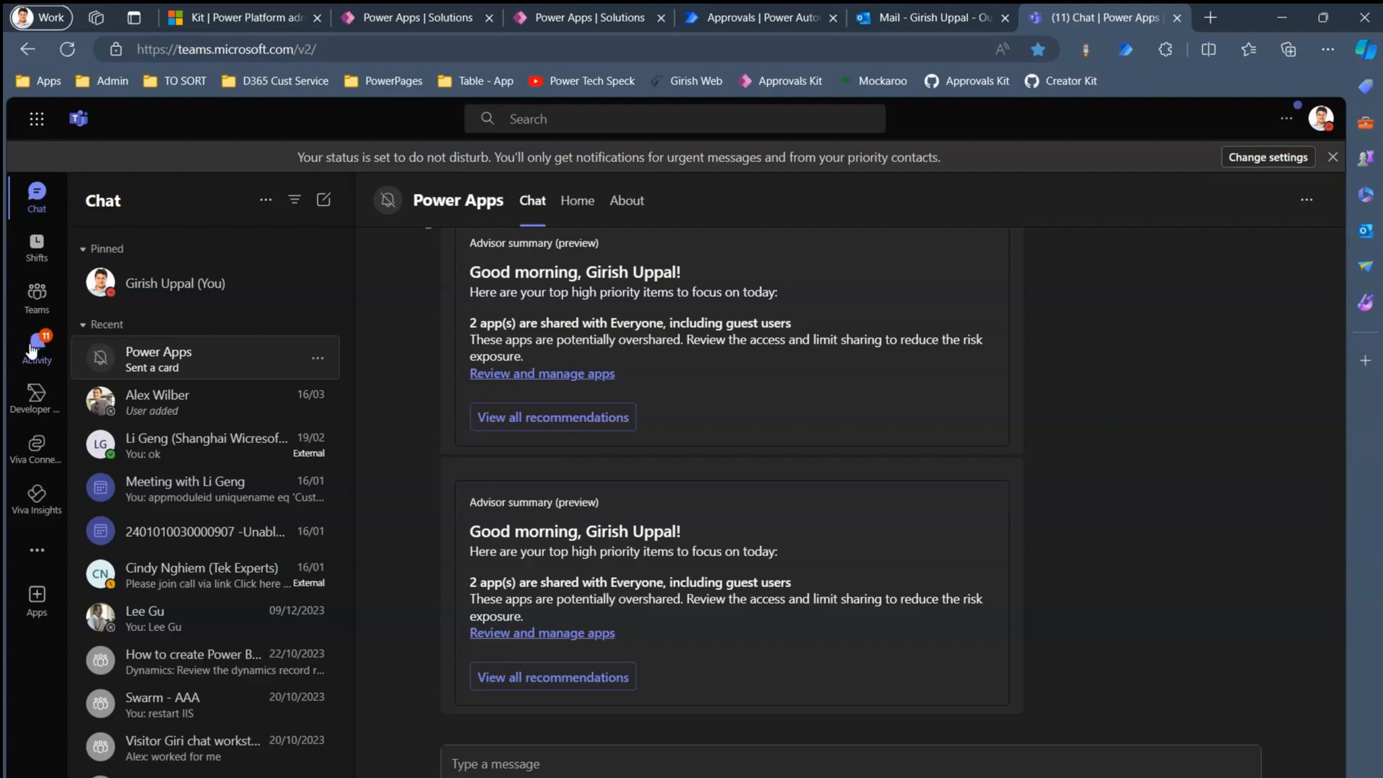
# - Open the Teams Activity feed to find the approval's final Approved status
pyautogui.click(32, 351)
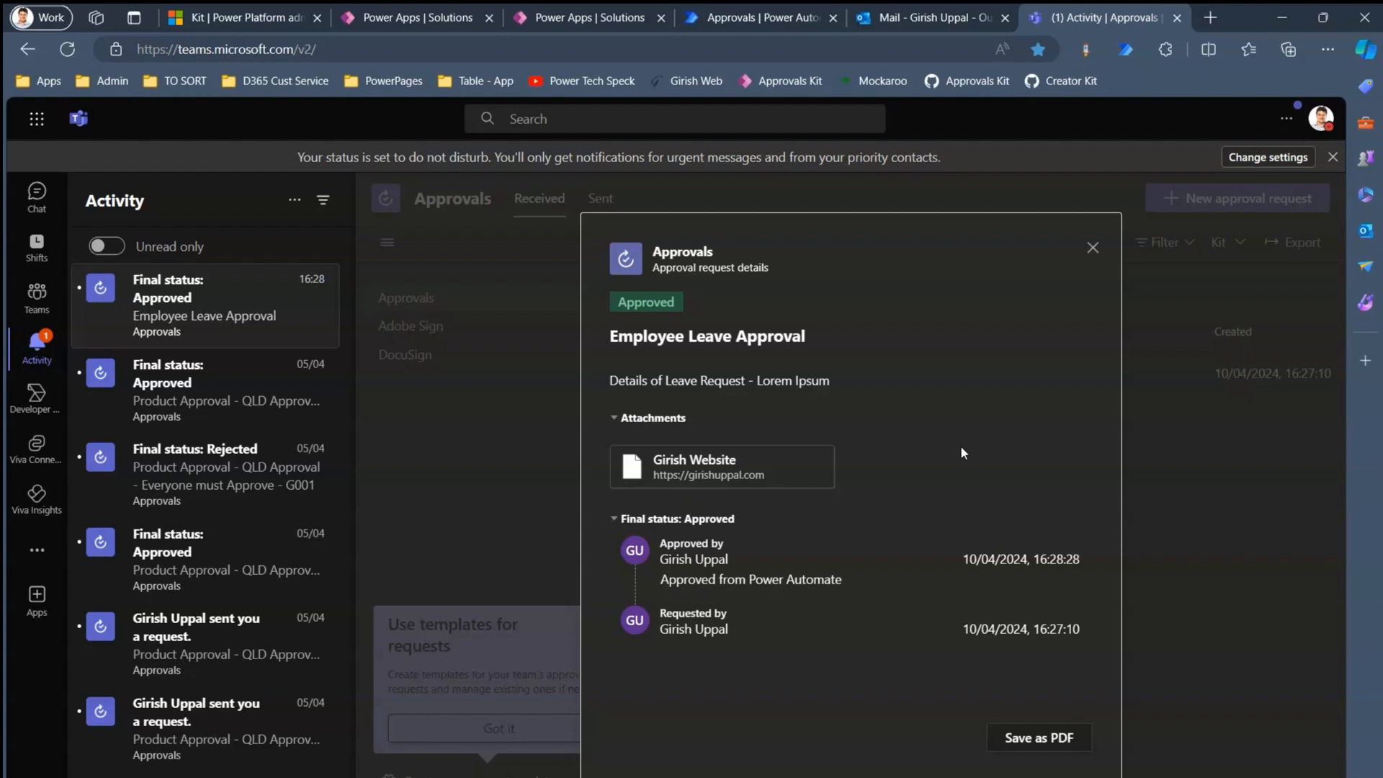
# - Review the completed Employee Leave Approval's details in the approvals History
pyautogui.click(753, 16)
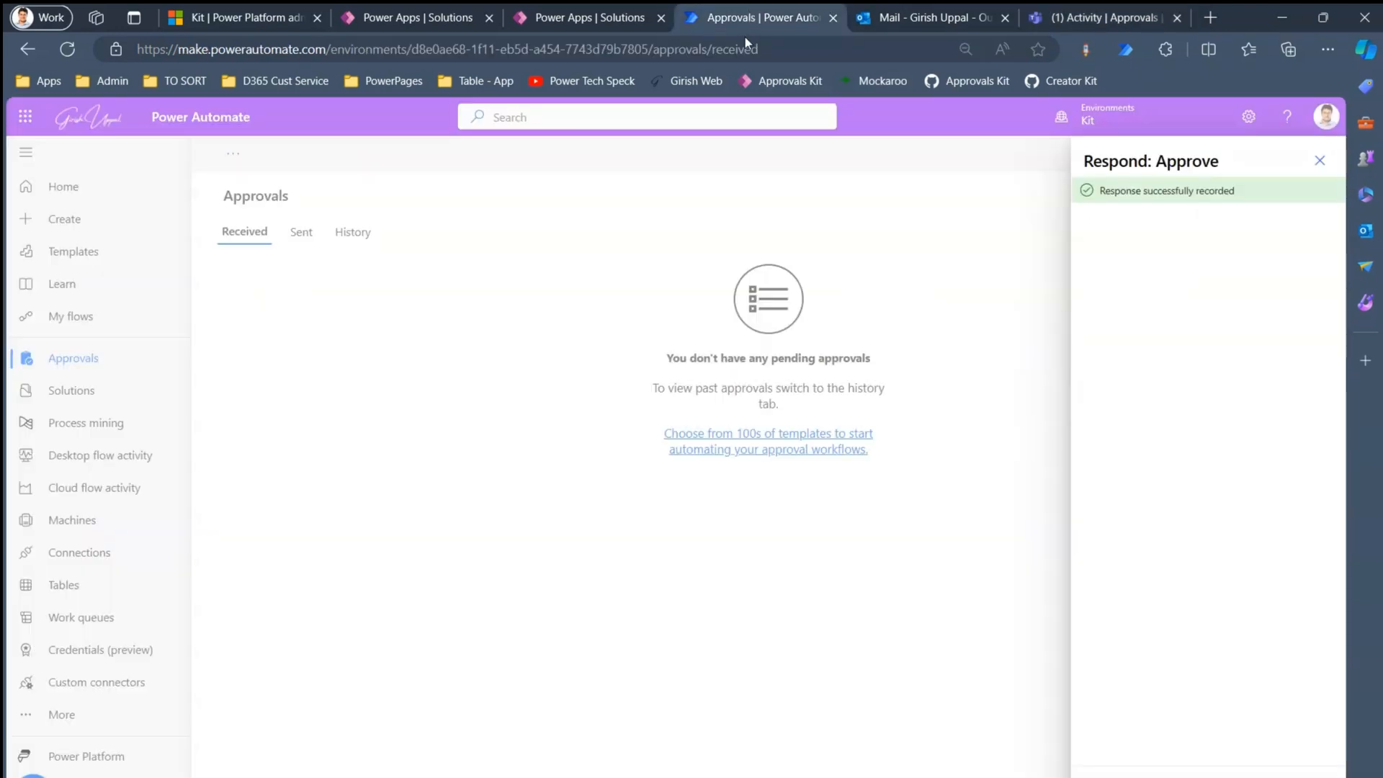
pyautogui.click(1320, 160)
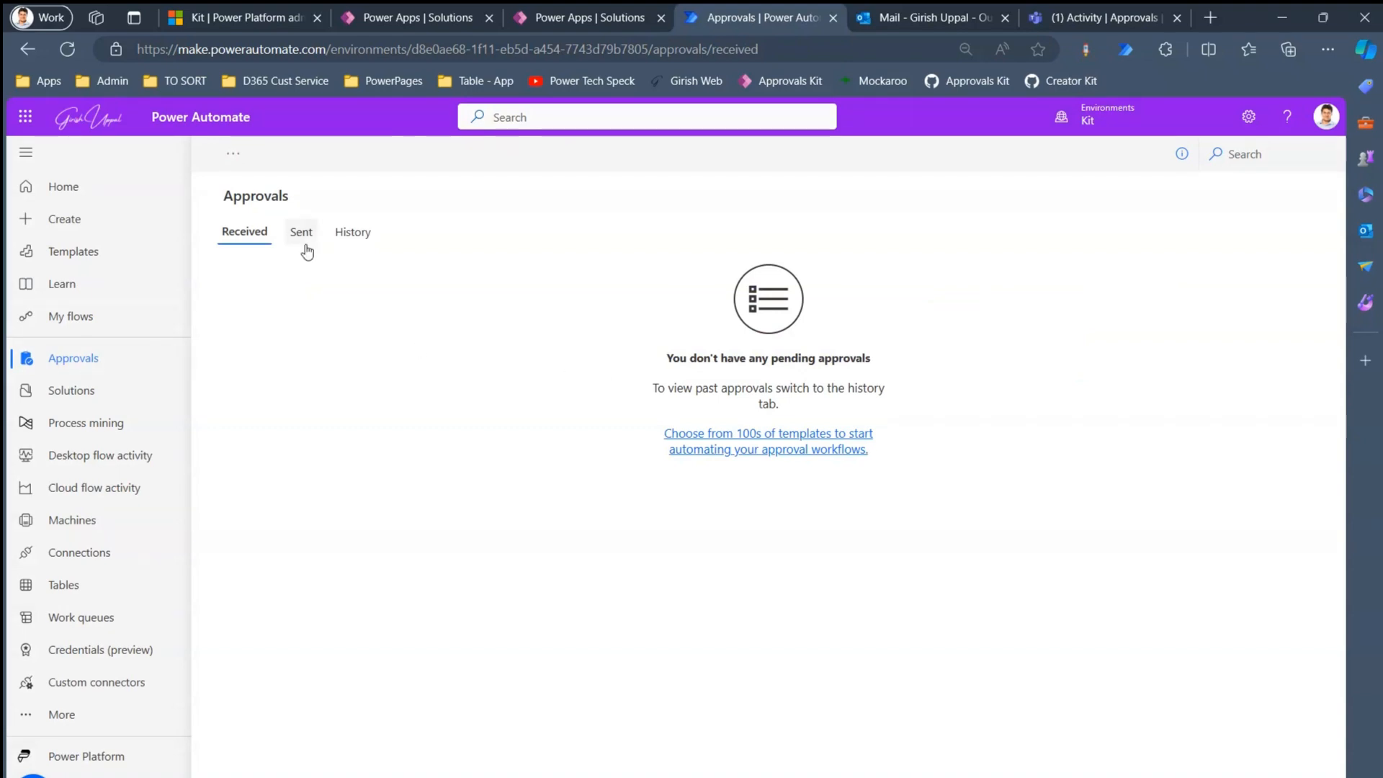
pyautogui.click(352, 233)
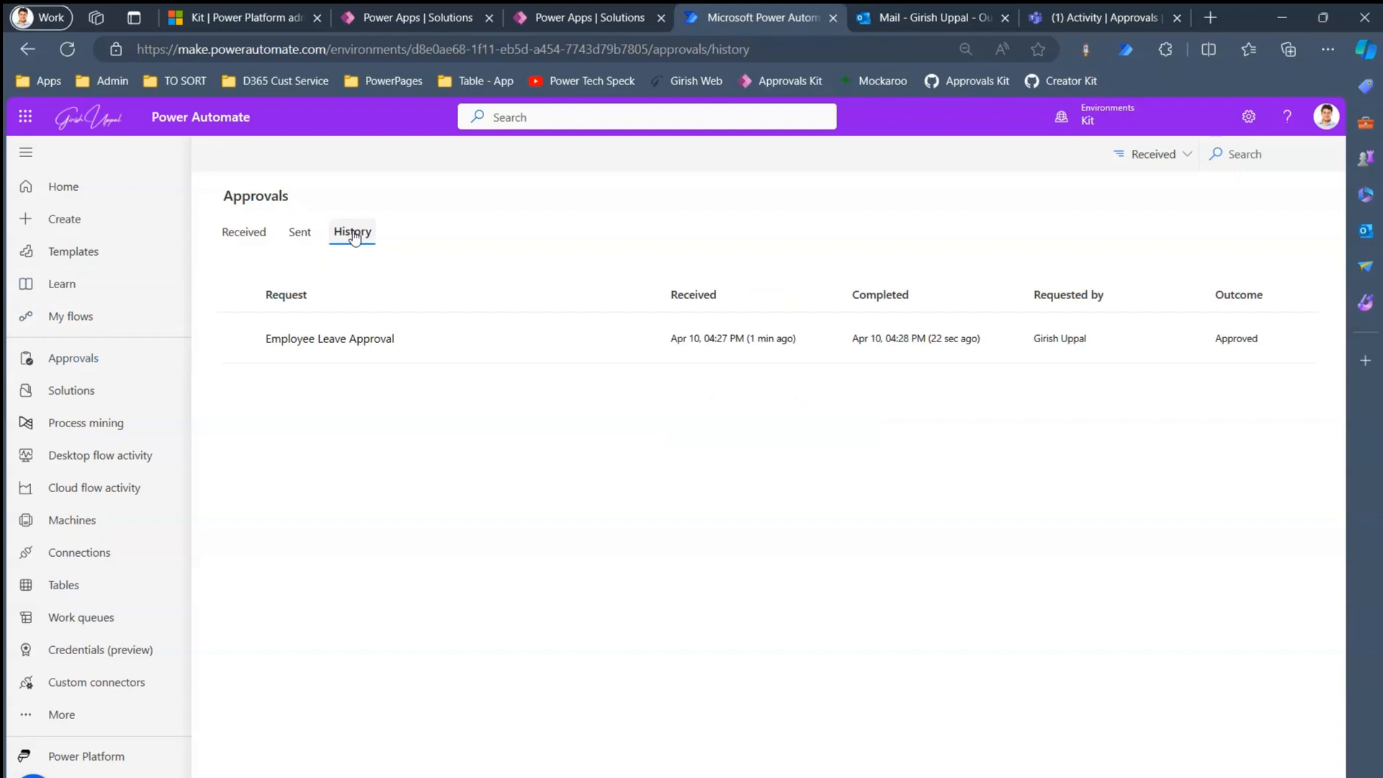
pyautogui.click(330, 346)
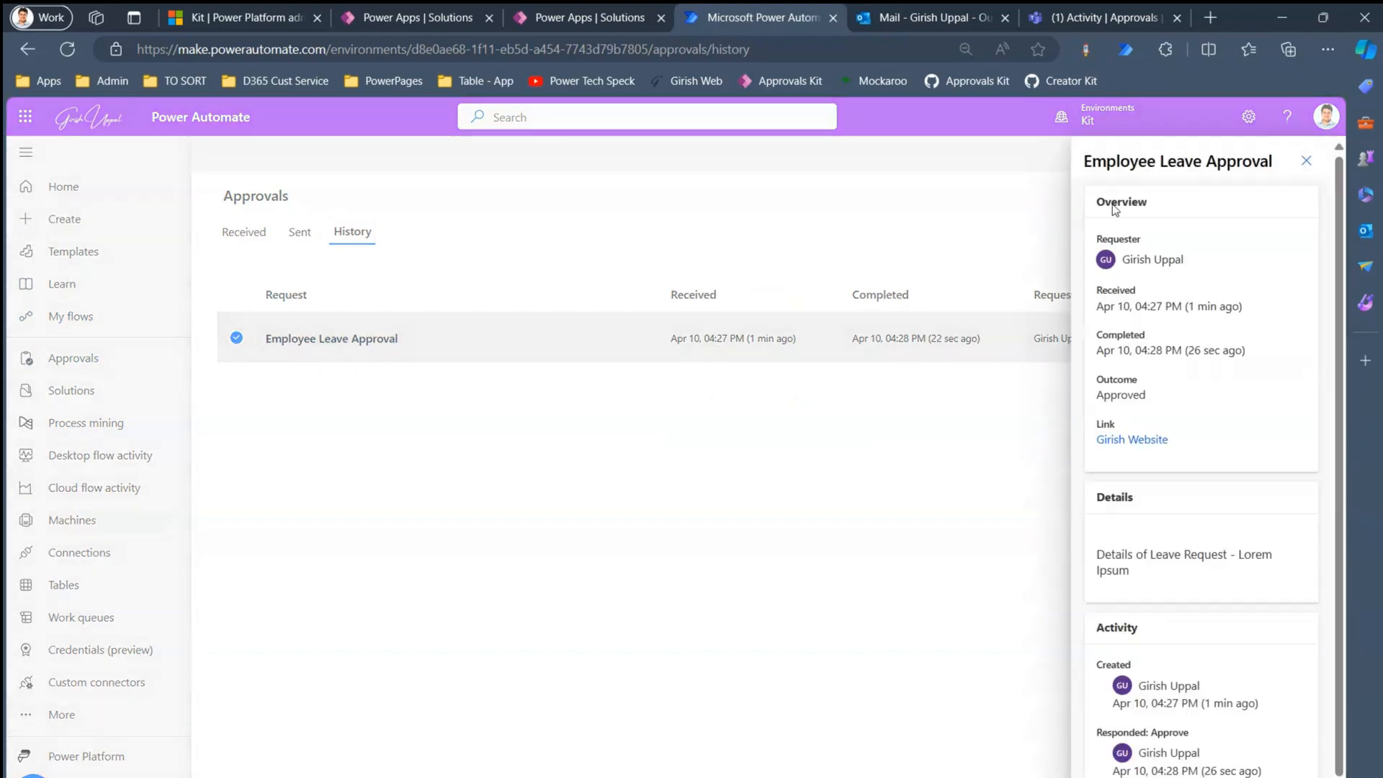
pyautogui.scroll(-1, 1350, 317)
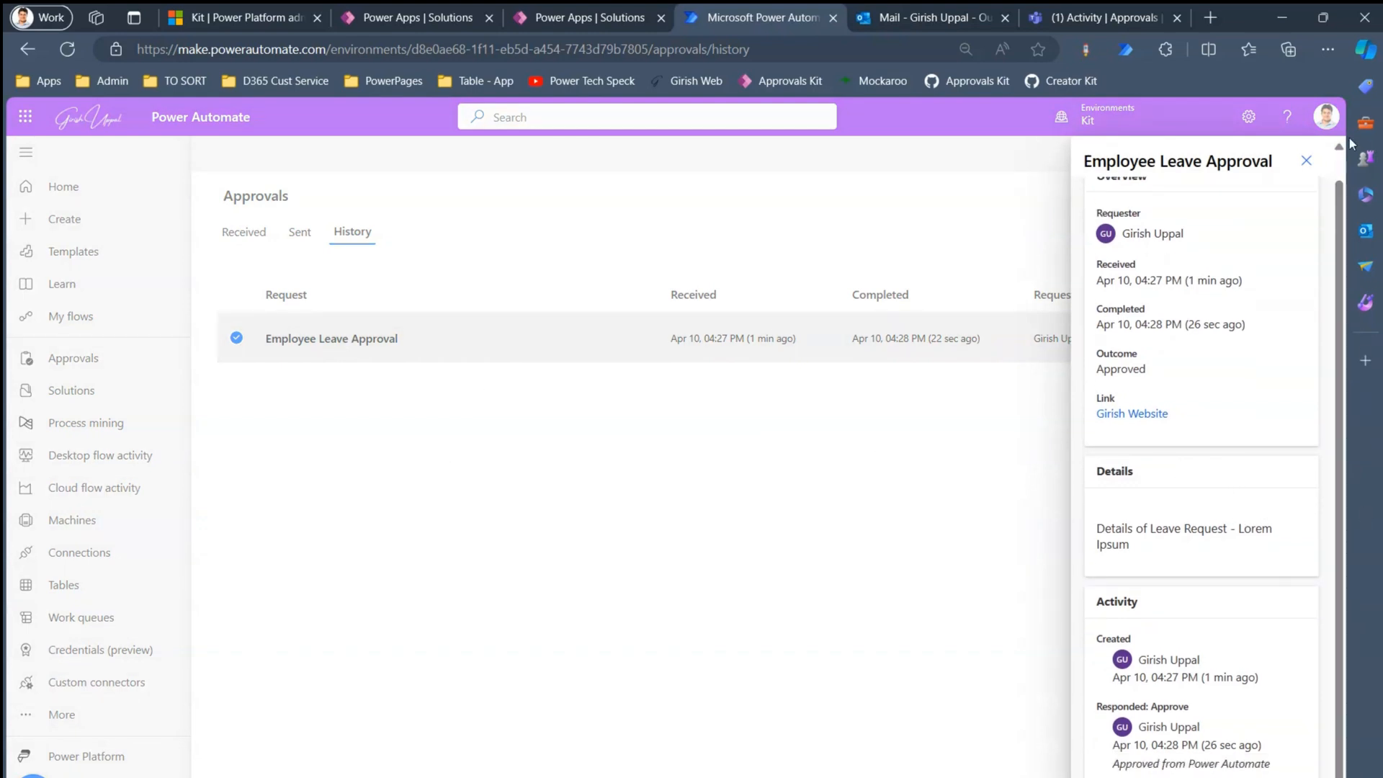
pyautogui.click(1306, 160)
# - Select Flow 1 under My flows and start a new run
pyautogui.click(67, 319)
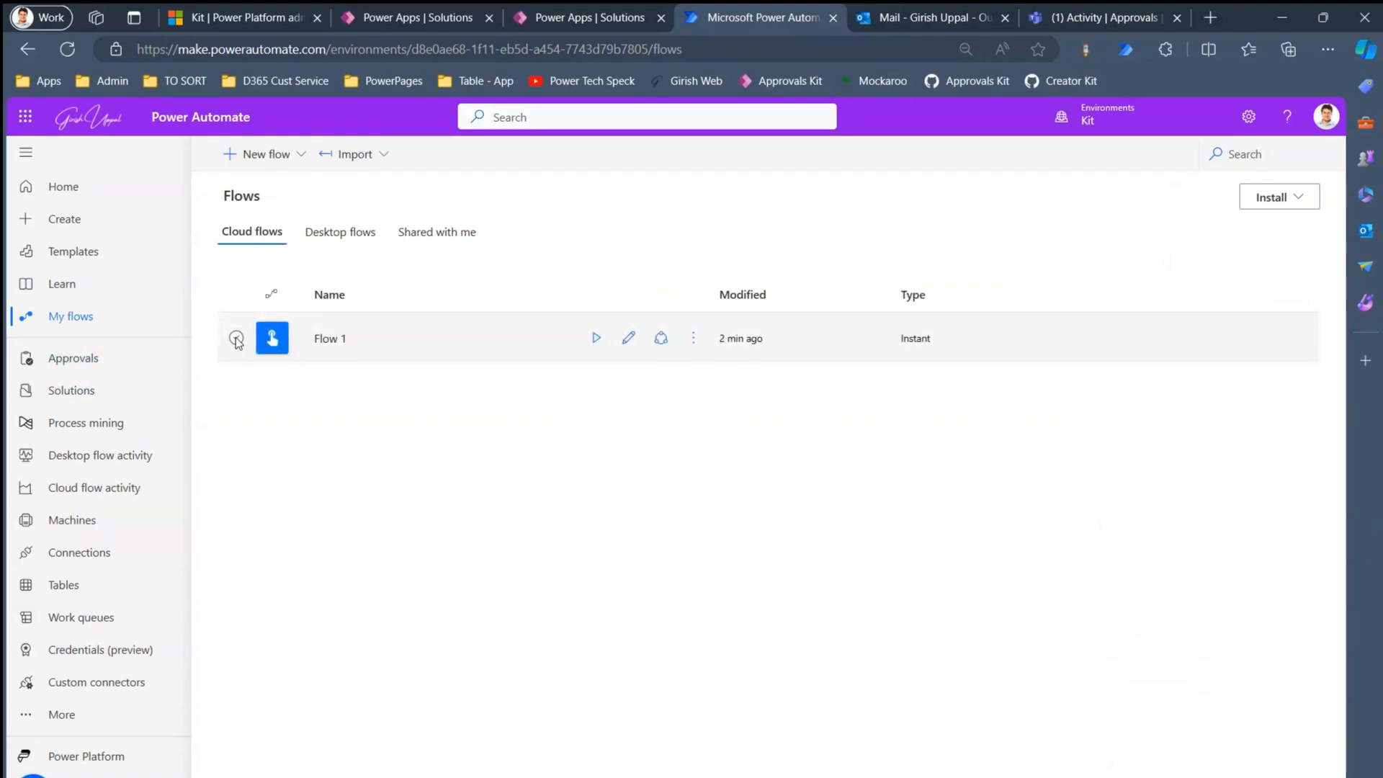
pyautogui.click(237, 339)
pyautogui.click(597, 337)
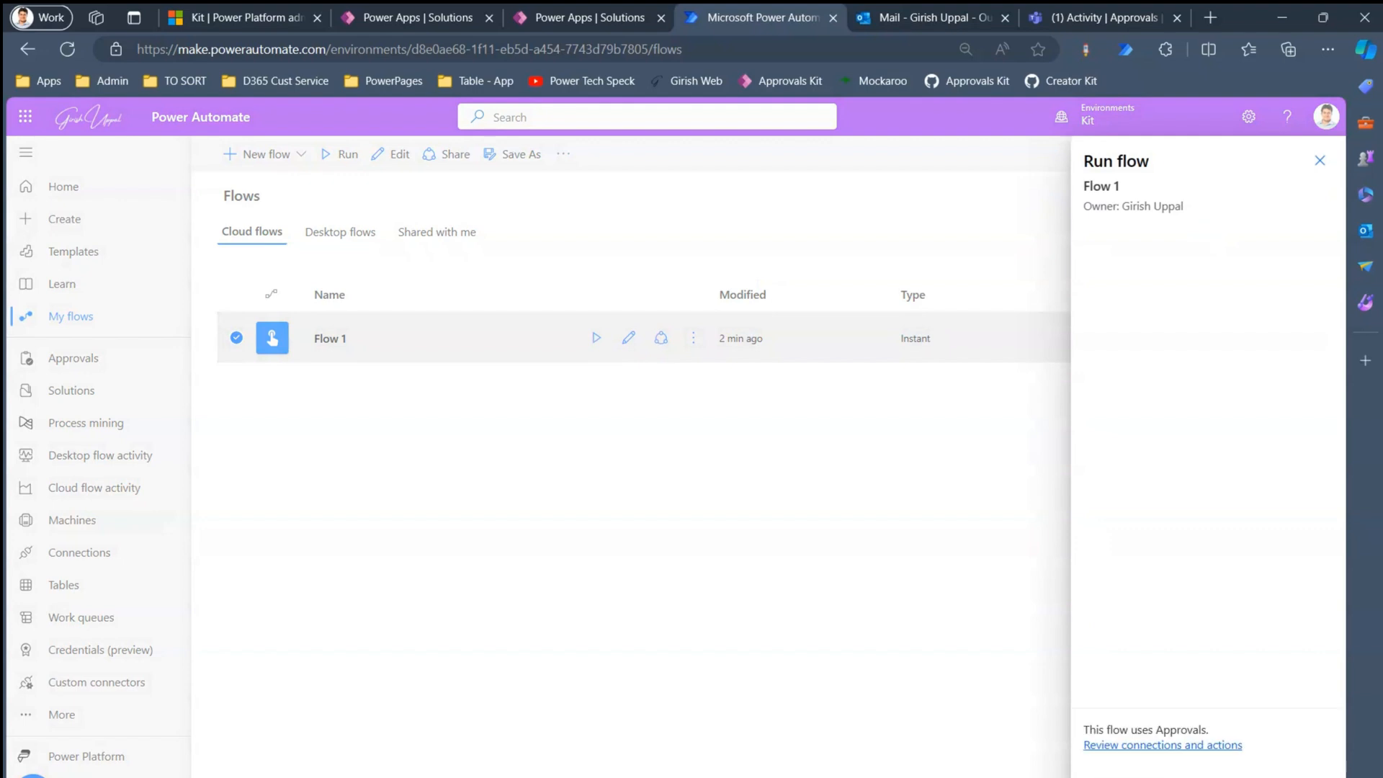
# - Confirm the Flow 1 run and bring up the Employee Leave Approval email in Outlook
pyautogui.press('Escape')
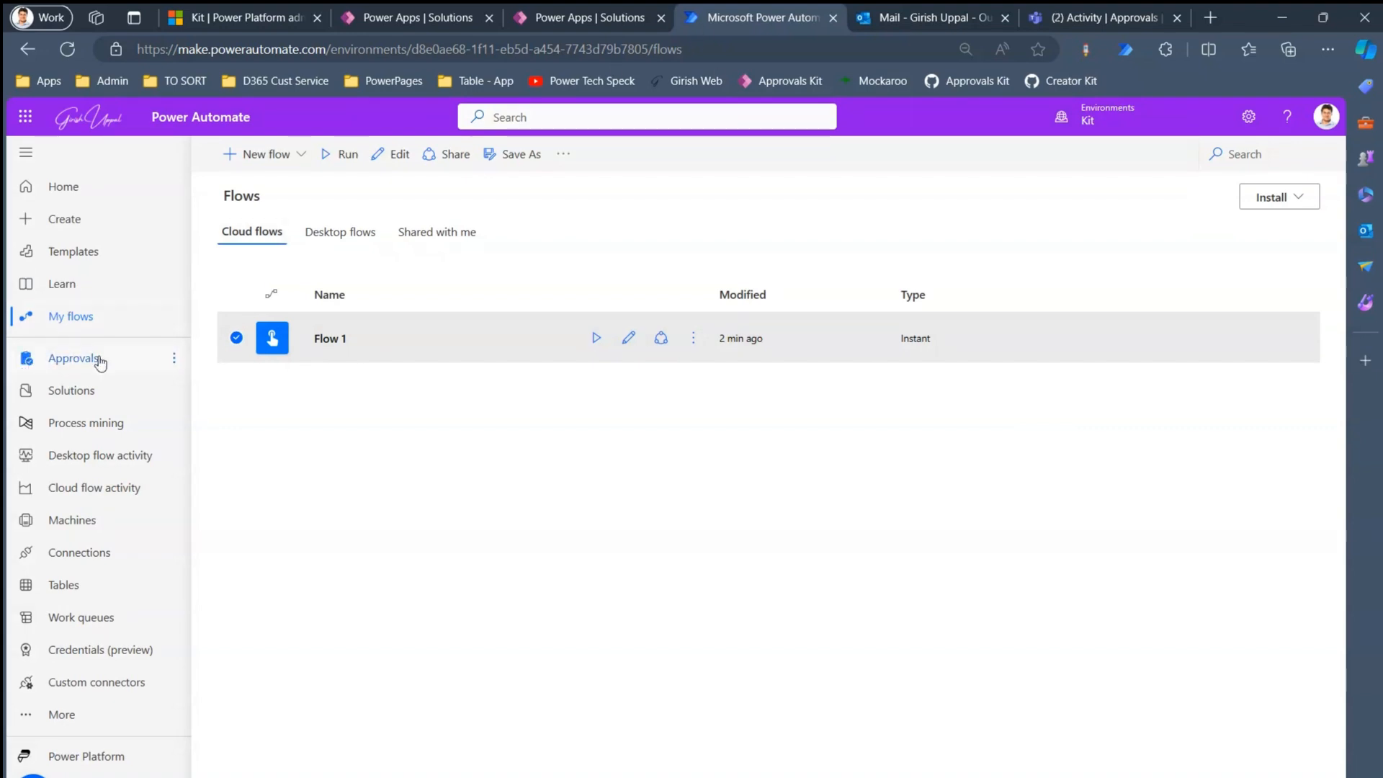
pyautogui.click(903, 19)
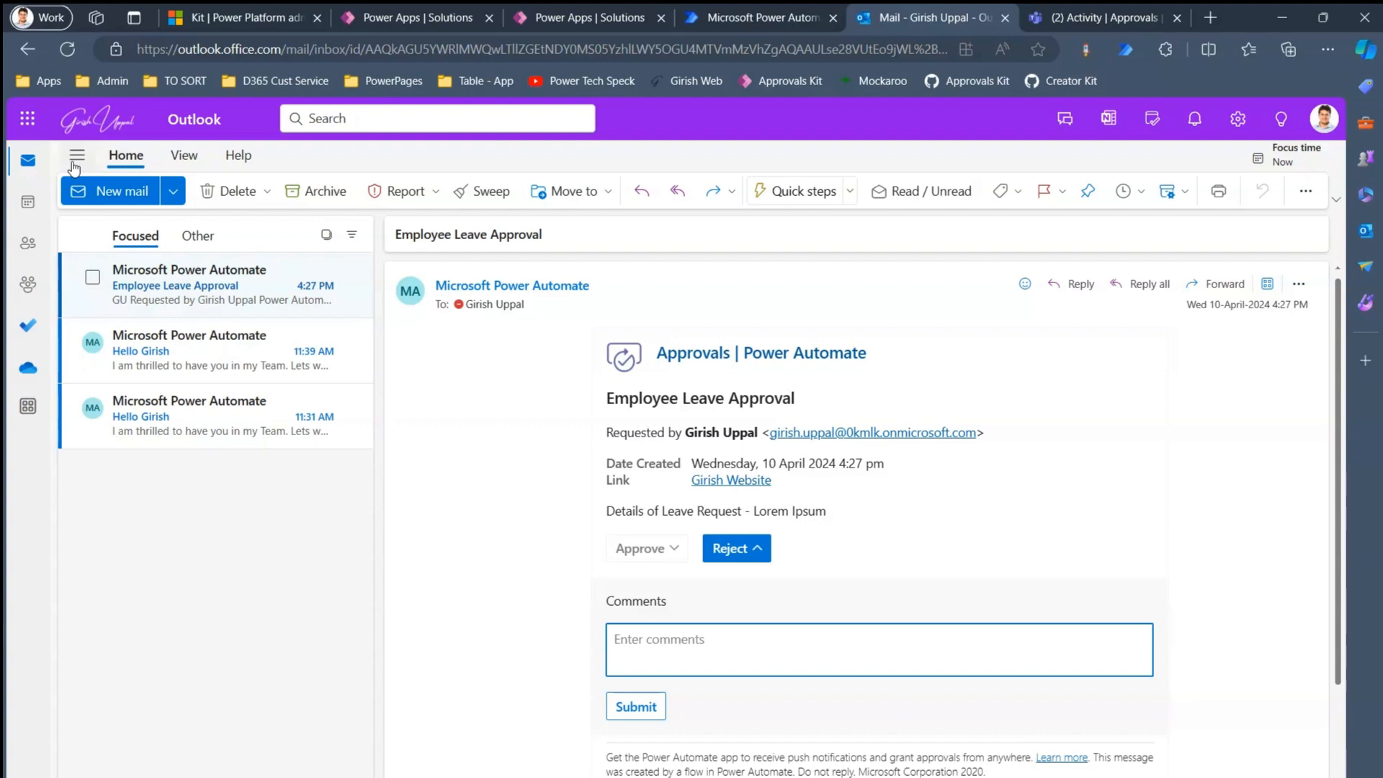
# - Refresh the Outlook inbox several times to fetch new mail
pyautogui.click(67, 49)
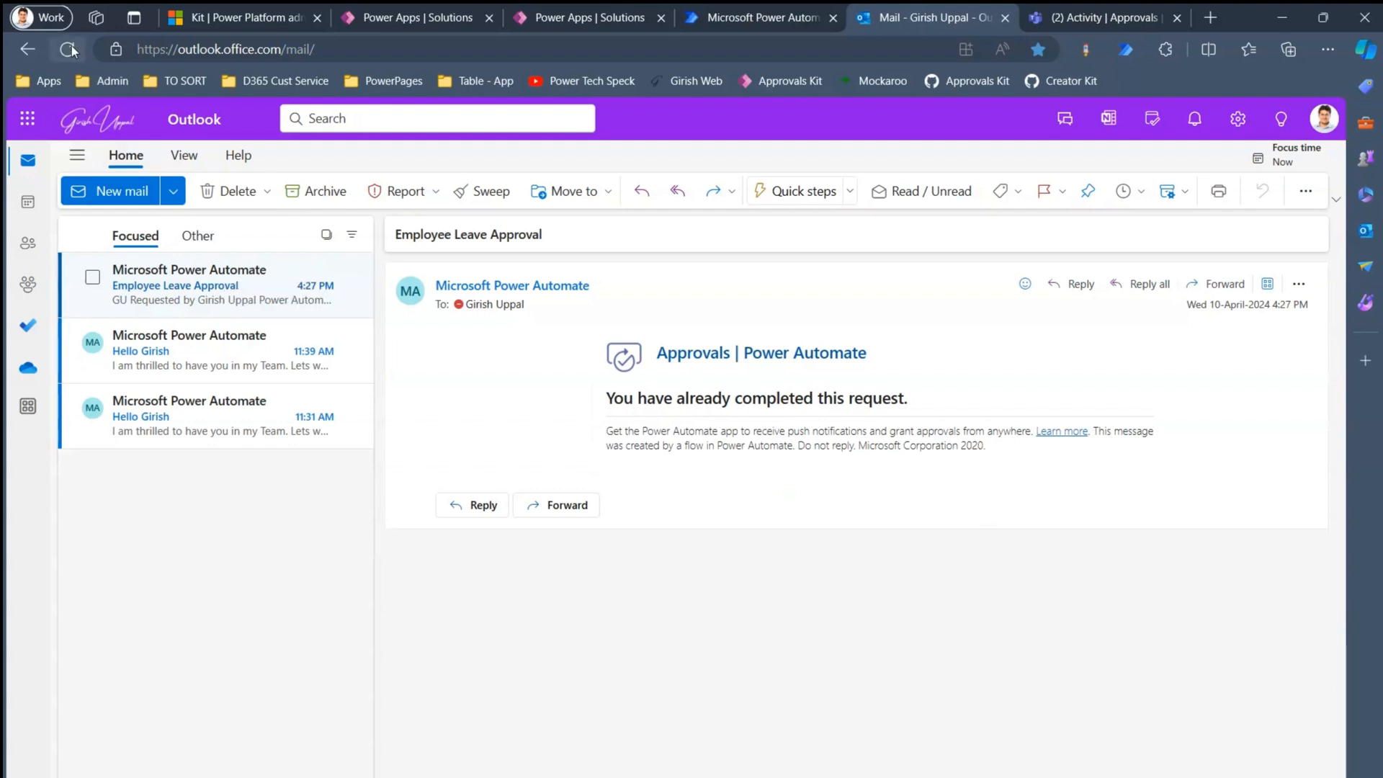
pyautogui.click(68, 49)
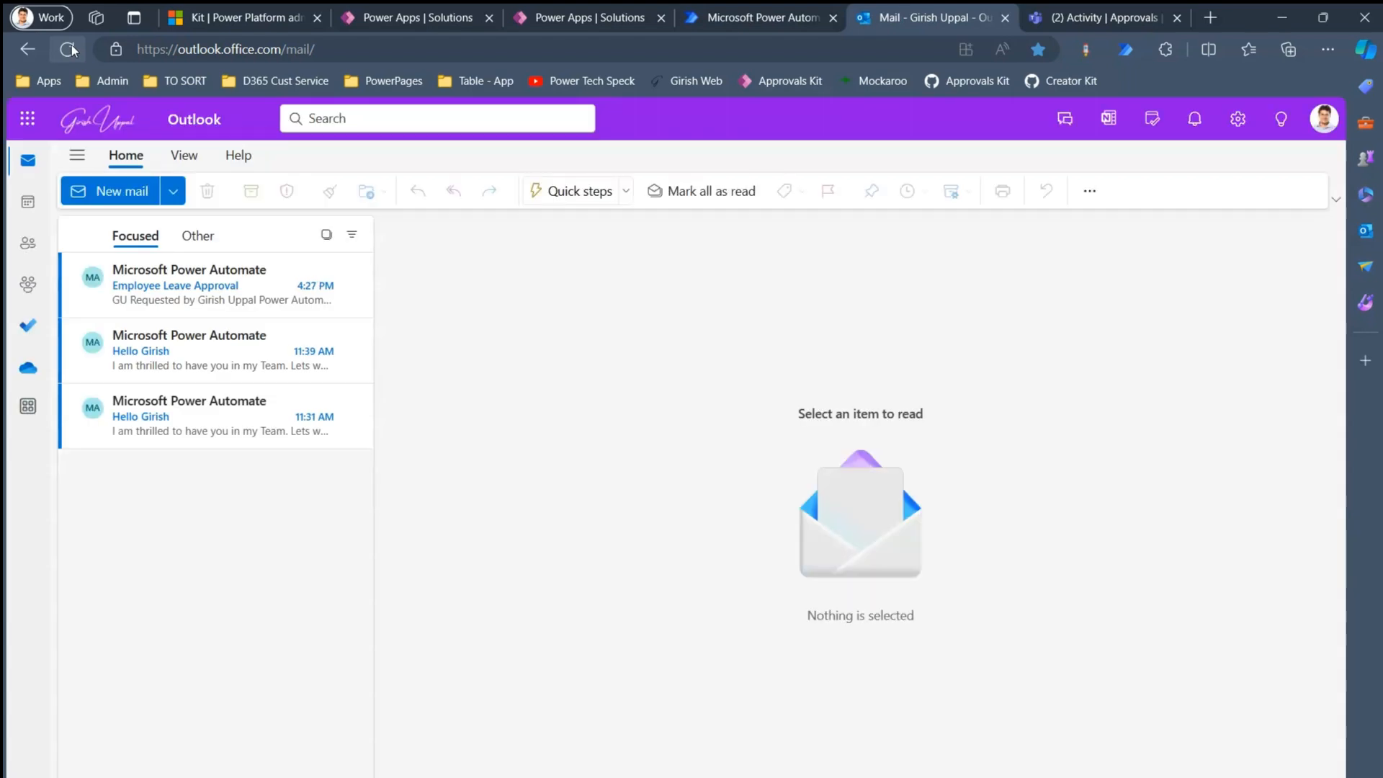
pyautogui.click(70, 49)
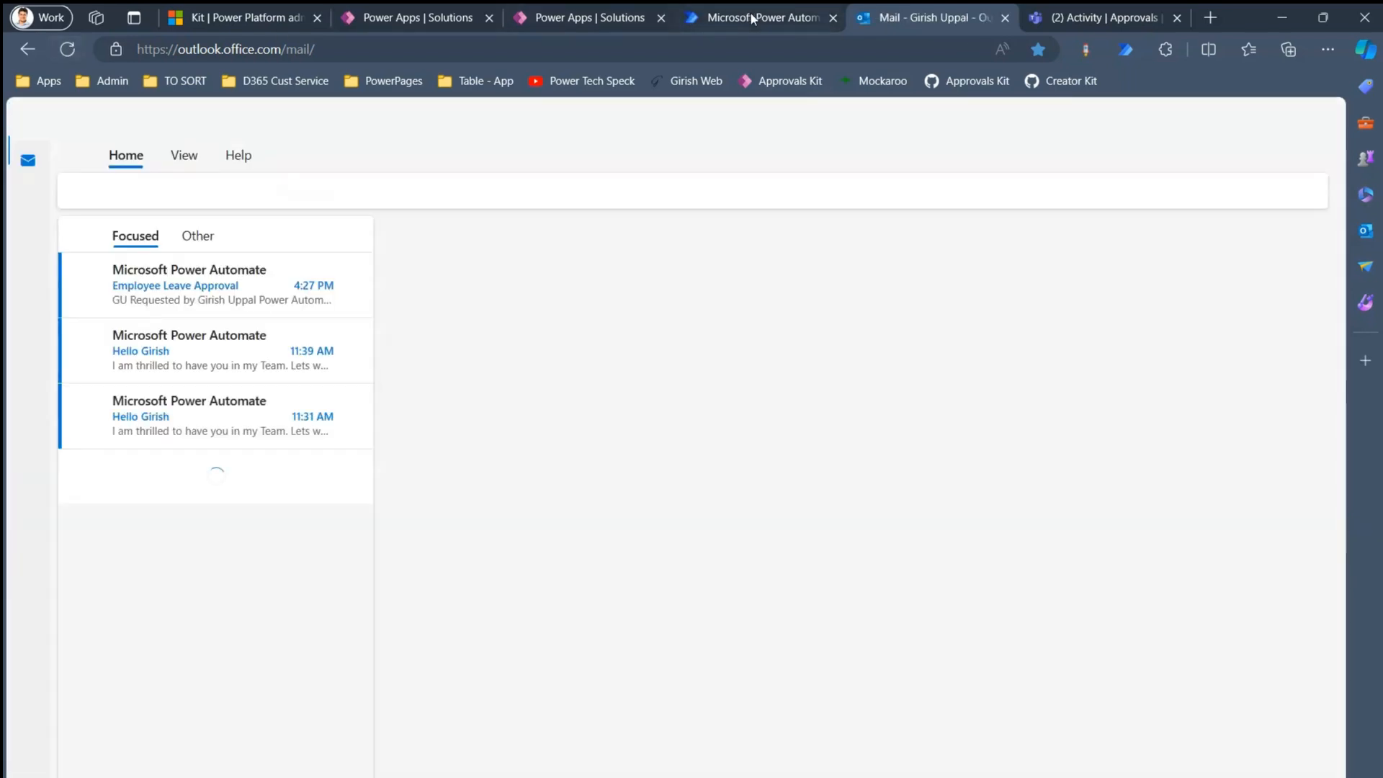
# - Check Flow 1's run history, then return to the inbox showing the new 4:29 PM email
pyautogui.click(751, 18)
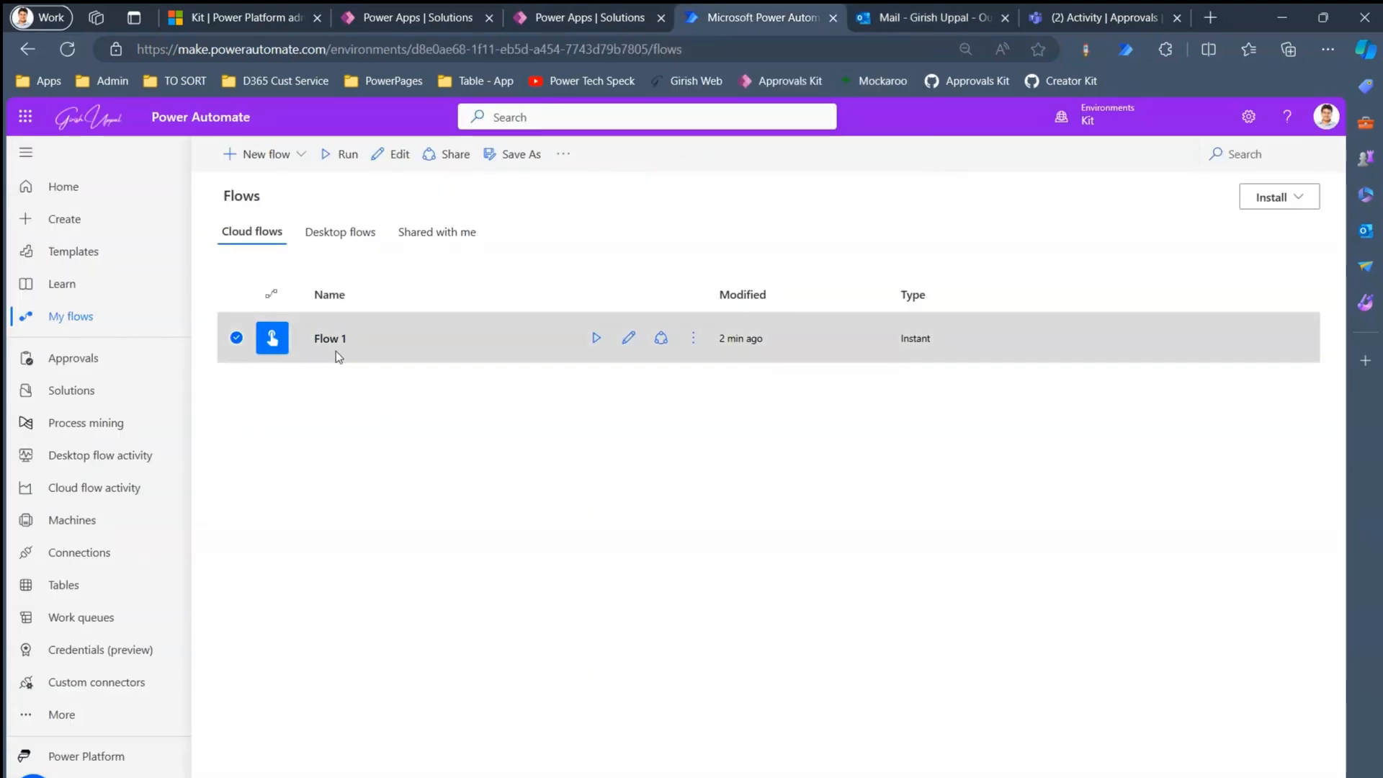
pyautogui.click(696, 340)
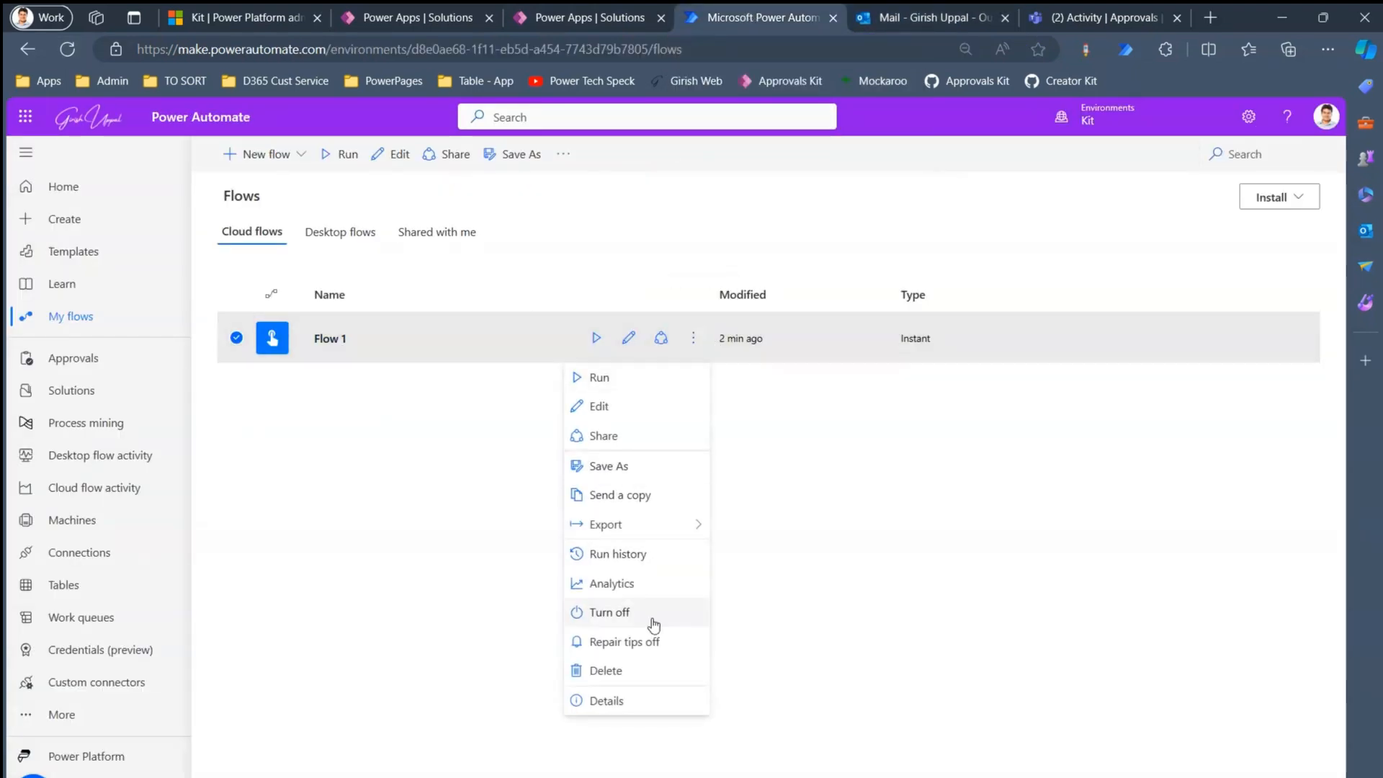
pyautogui.click(660, 557)
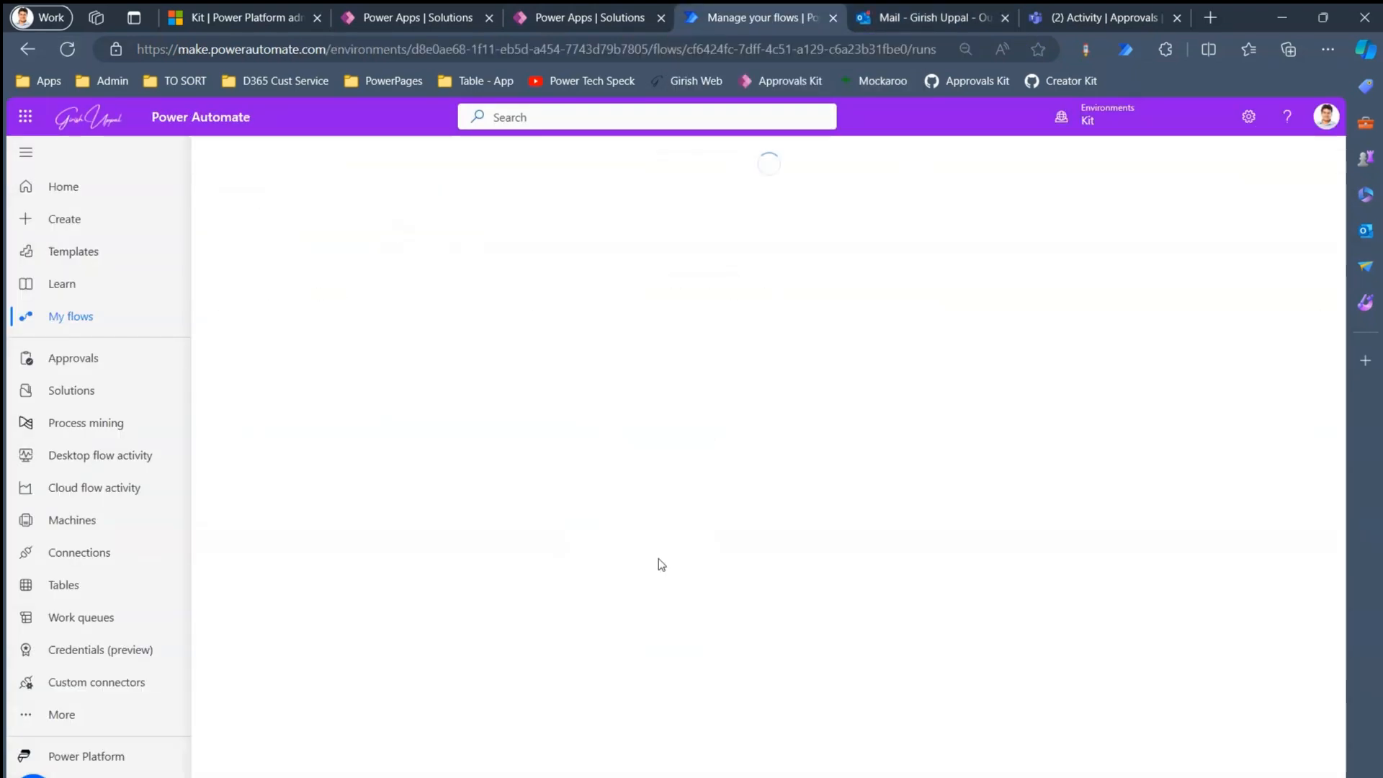
pyautogui.click(871, 20)
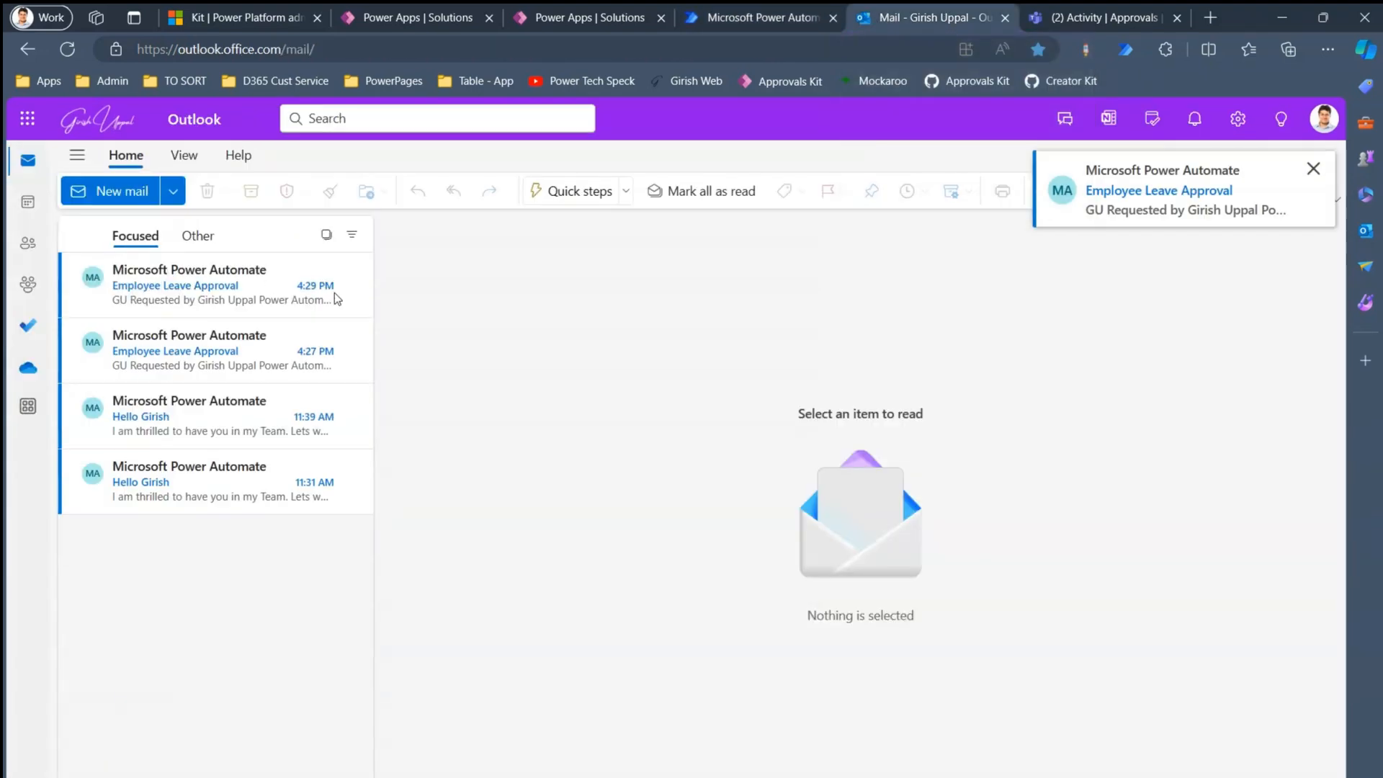
# - Reject the 4:29 PM Employee Leave Approval with the comment 'Rejected for leave. P'
pyautogui.click(160, 289)
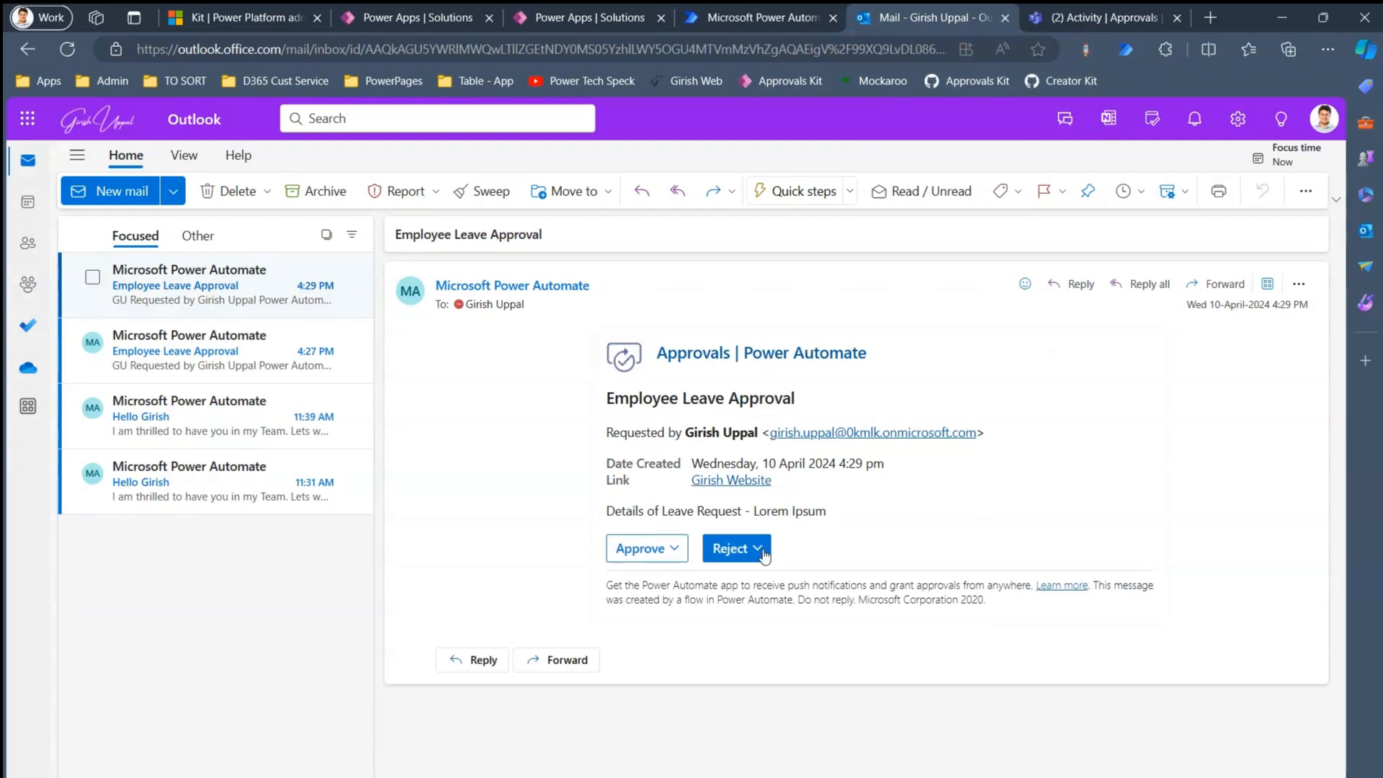
pyautogui.click(758, 549)
pyautogui.click(742, 645)
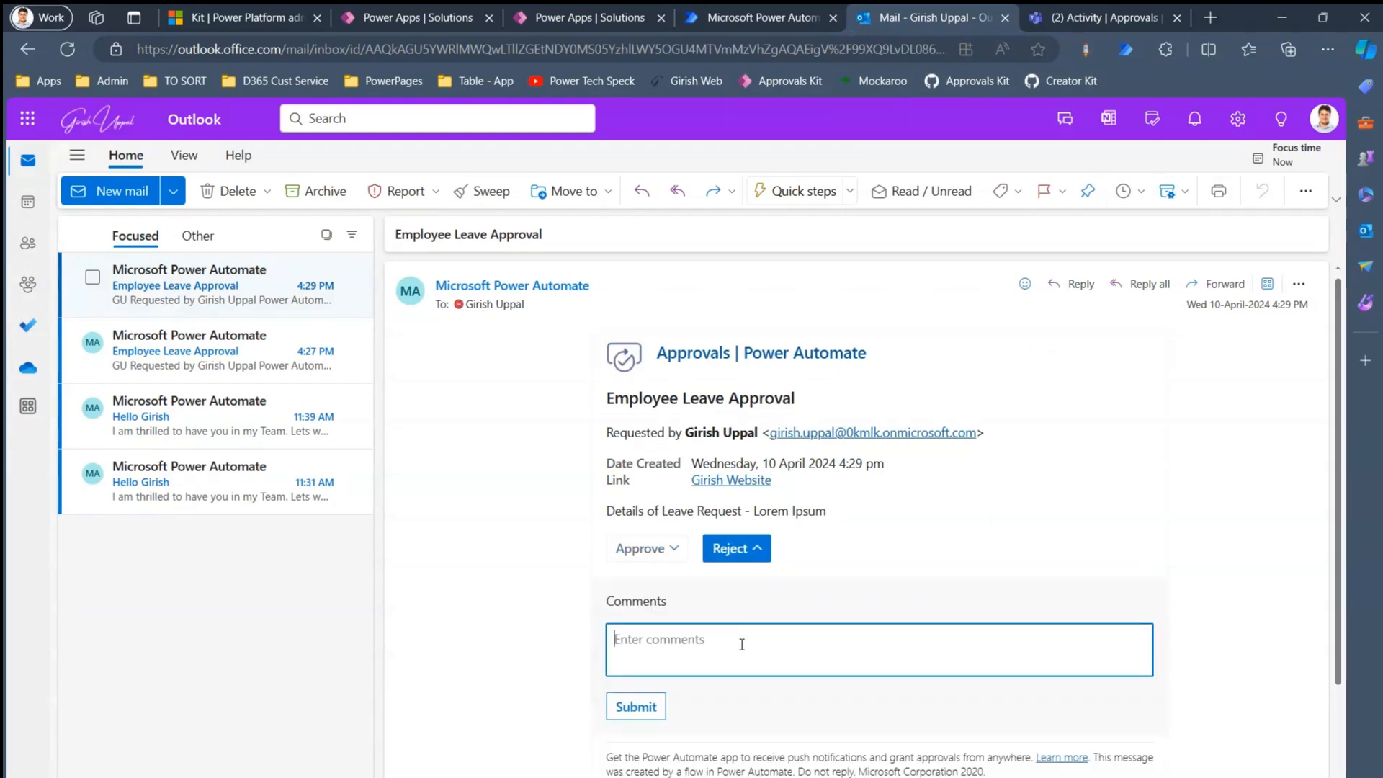
pyautogui.write('Rejected for leave. Please work')
pyautogui.click(649, 710)
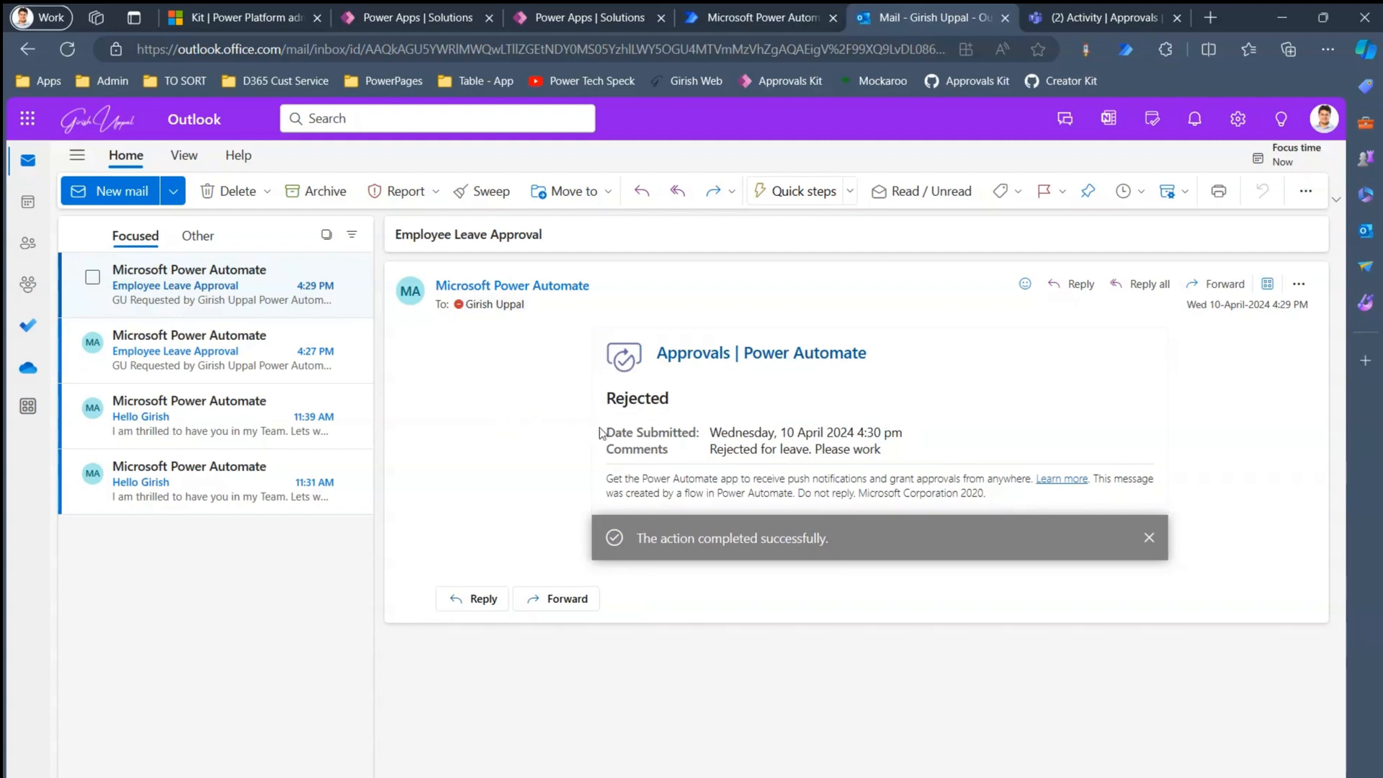
# - Review the 4:27 PM and 4:29 PM emails, then open Flow 1's details page in Power Automate
pyautogui.click(161, 353)
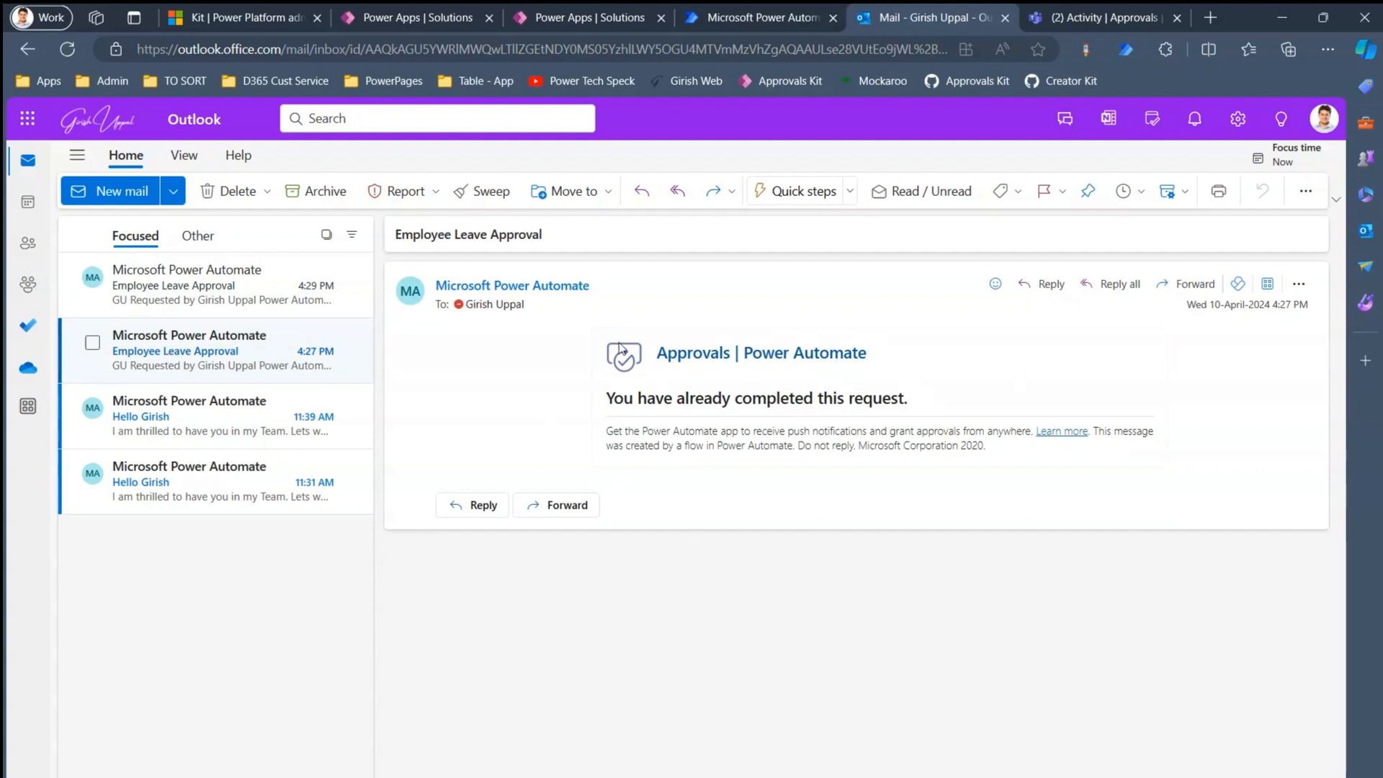
pyautogui.click(173, 300)
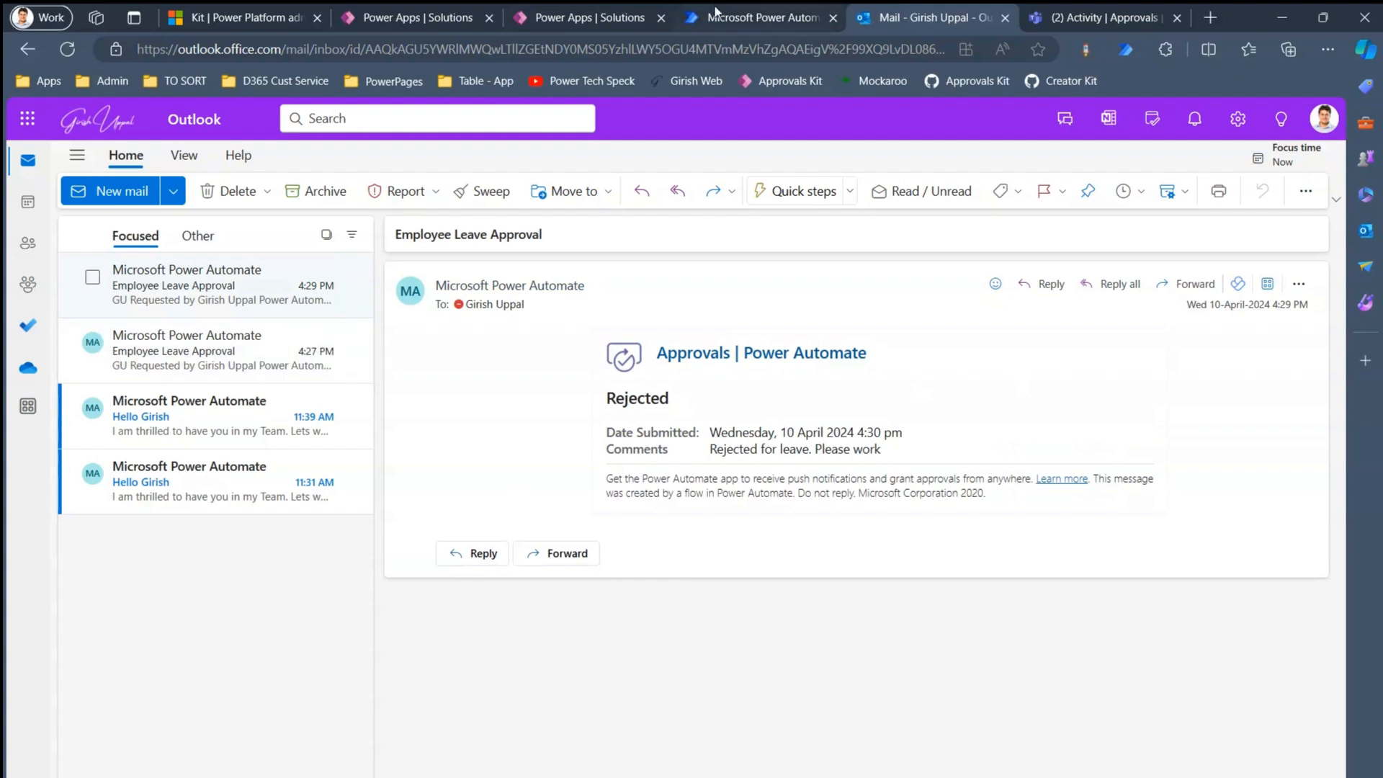
pyautogui.click(756, 17)
pyautogui.click(244, 206)
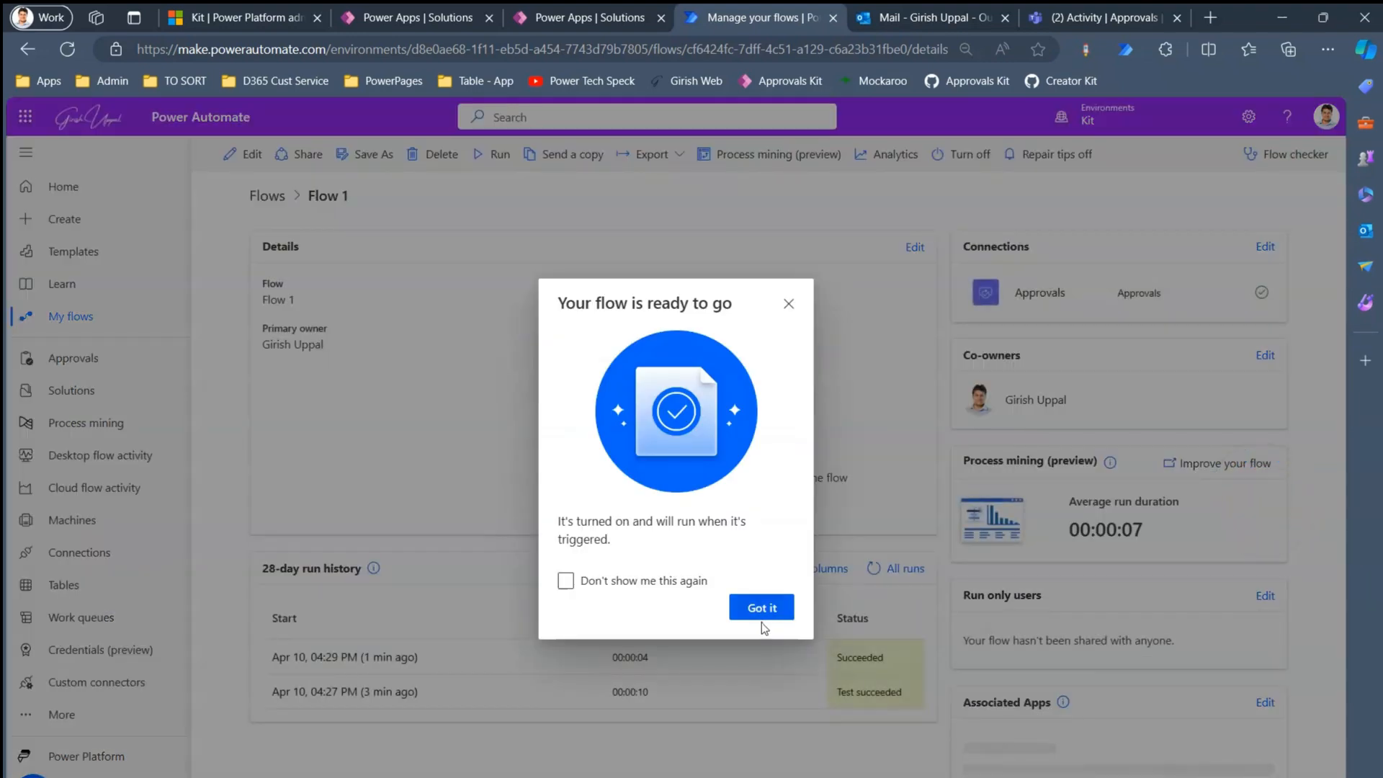
# - Dismiss the ready notice and start a new Flow 1 run, listed as running at 04:30 PM
pyautogui.click(765, 609)
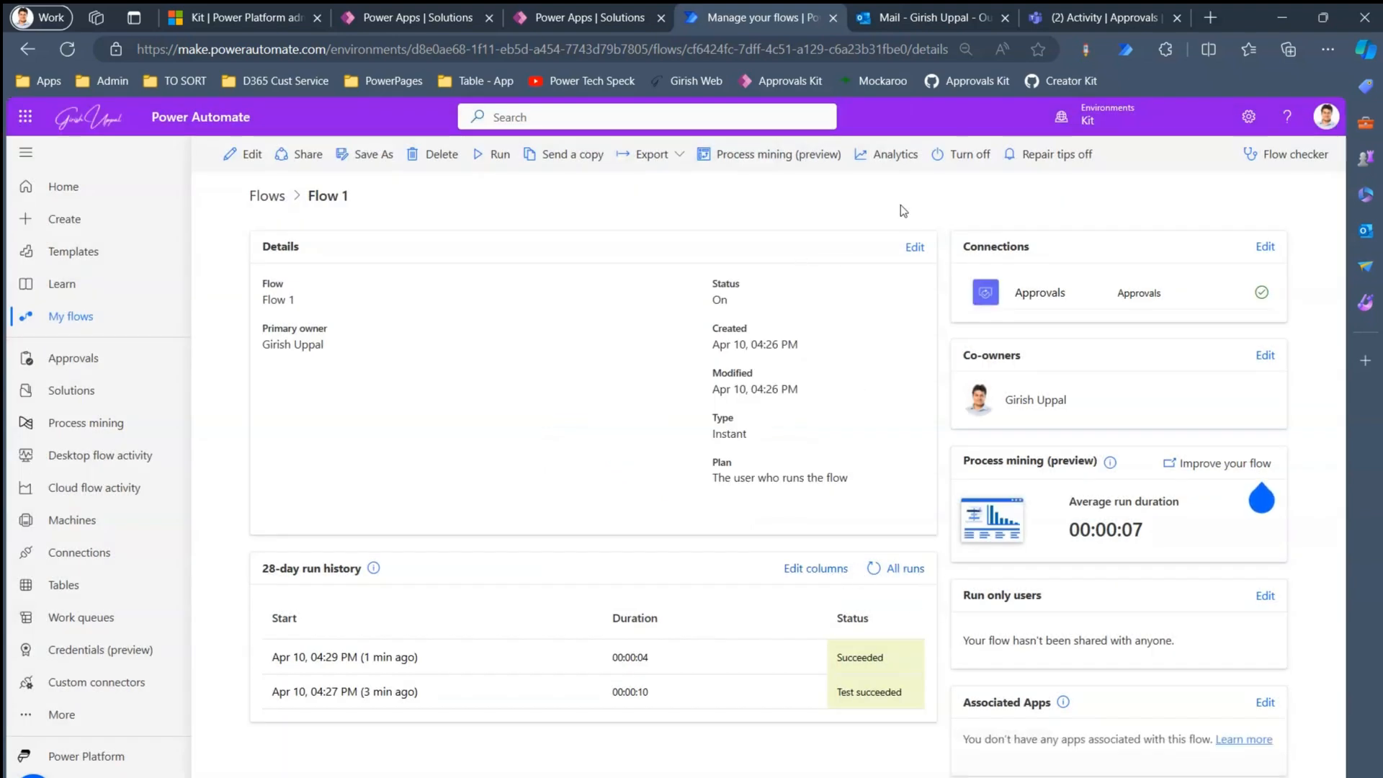
pyautogui.click(472, 158)
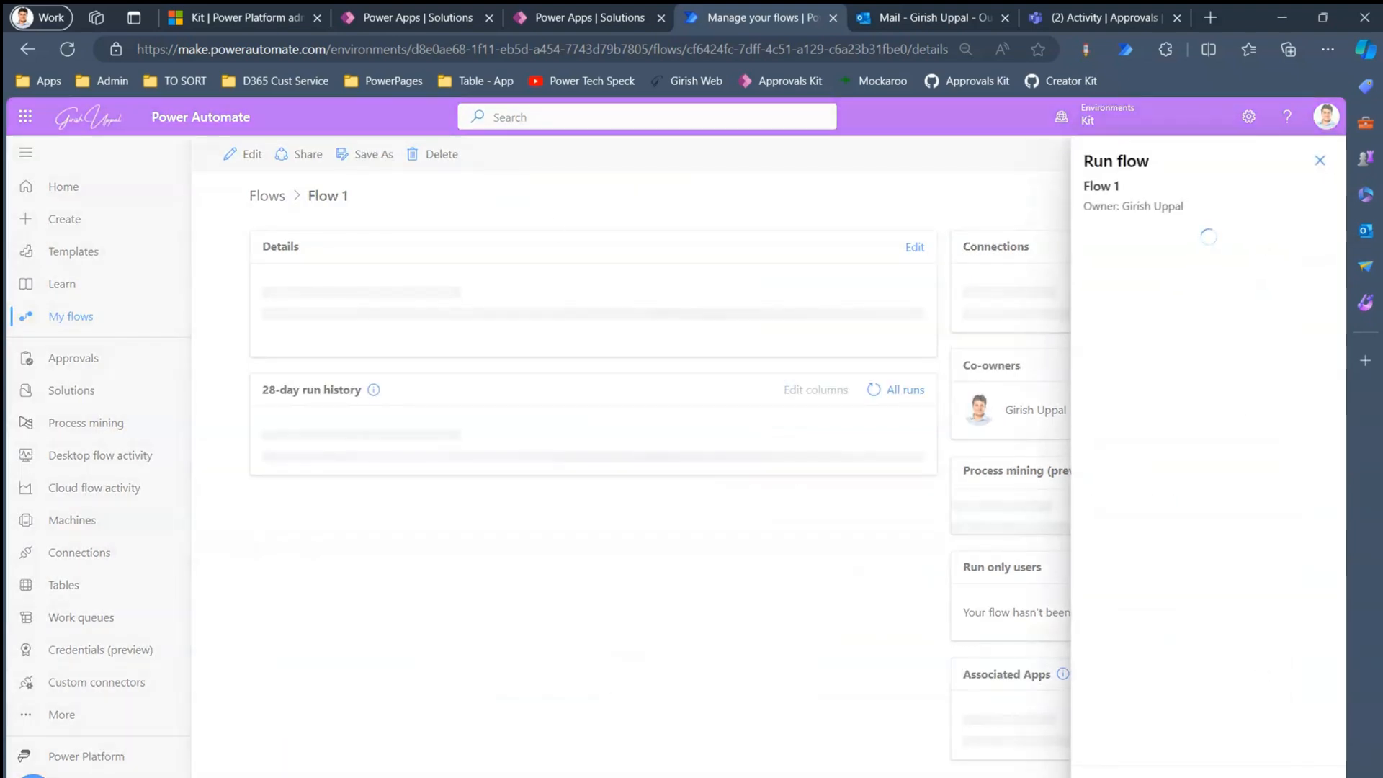
pyautogui.click(1121, 776)
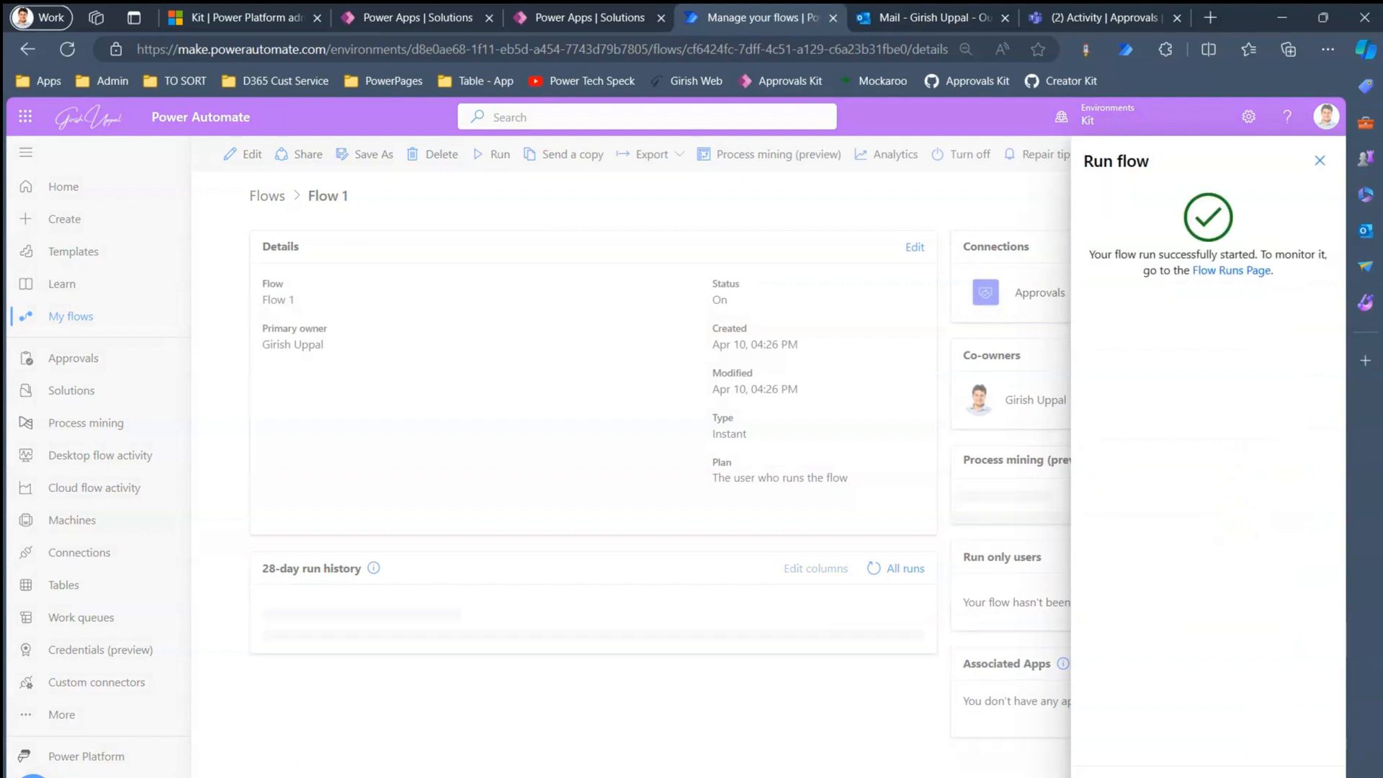
pyautogui.click(1120, 776)
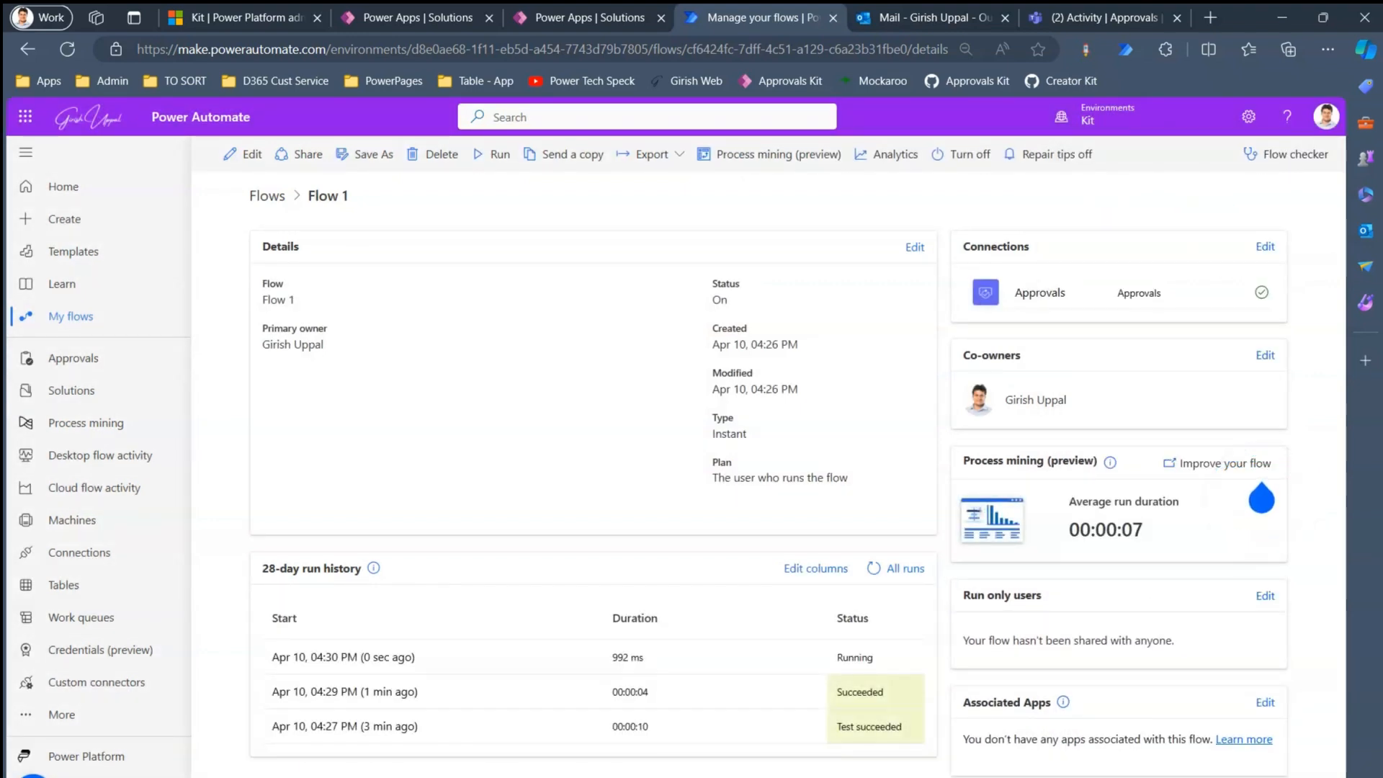
pyautogui.click(1262, 500)
# - Open the new Employee Leave Approval request in Teams Activity
pyautogui.click(1107, 10)
pyautogui.click(1093, 247)
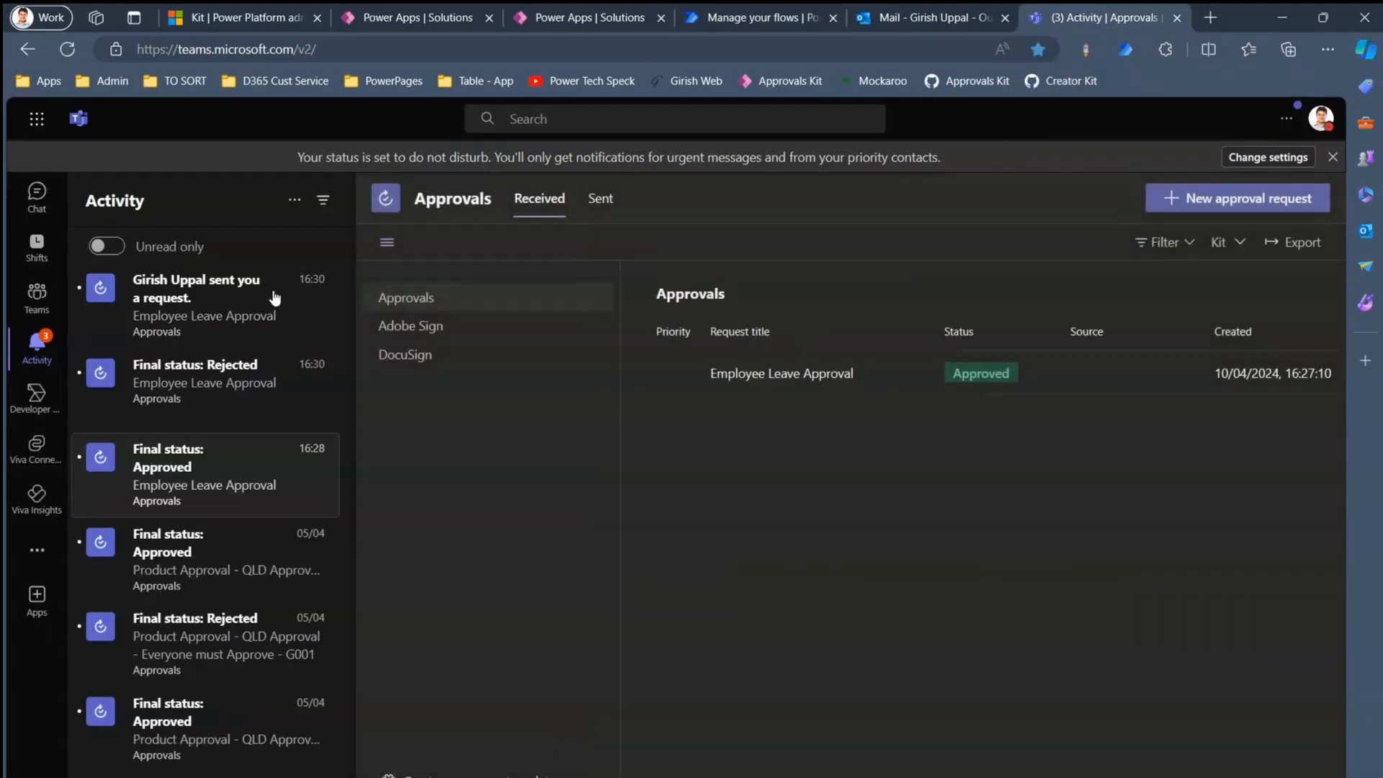
pyautogui.click(147, 301)
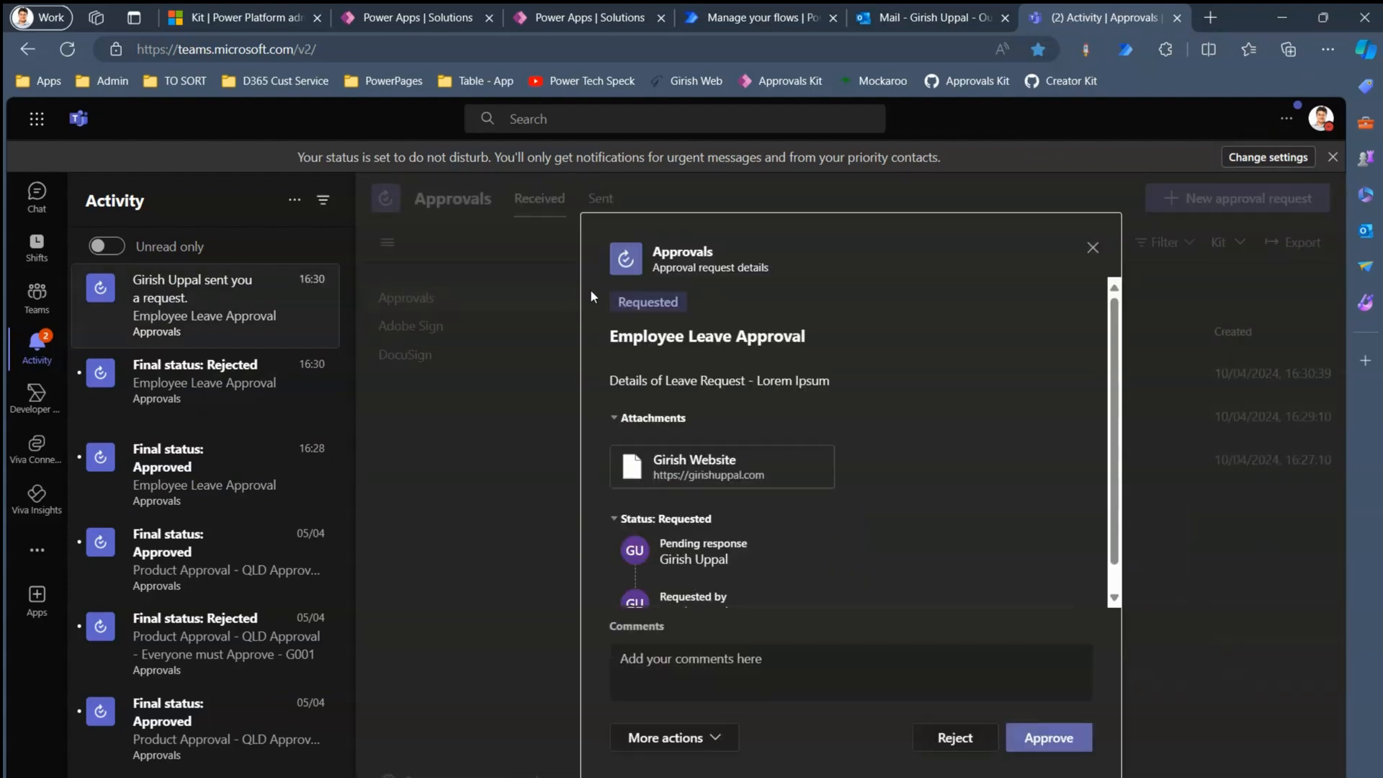
pyautogui.moveTo(634, 334); pyautogui.dragTo(859, 334)
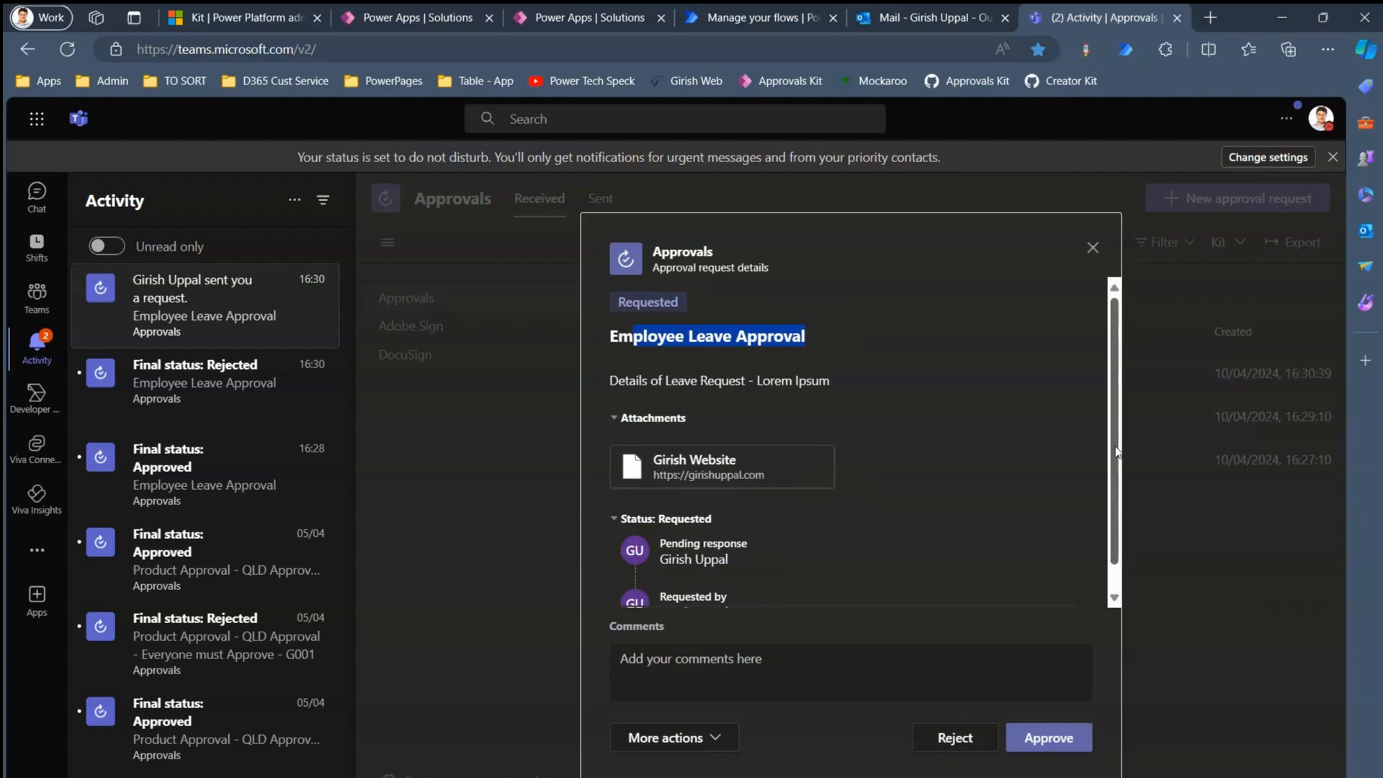
pyautogui.scroll(-1, 1117, 452)
# - Approve it with the comment 'Approved for leave' and view the completed 4:31 PM email in Outlook
pyautogui.click(662, 668)
pyautogui.write('Approved for leave')
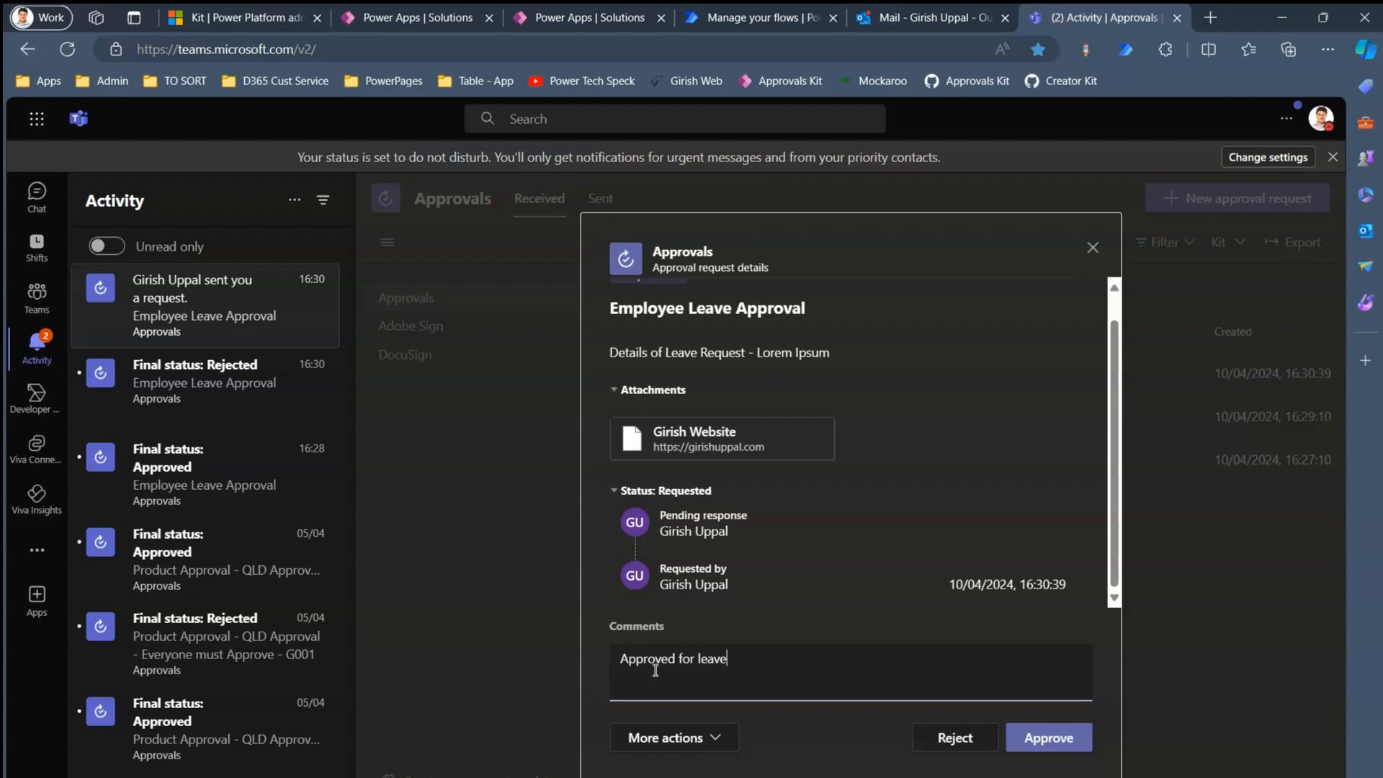
pyautogui.click(710, 738)
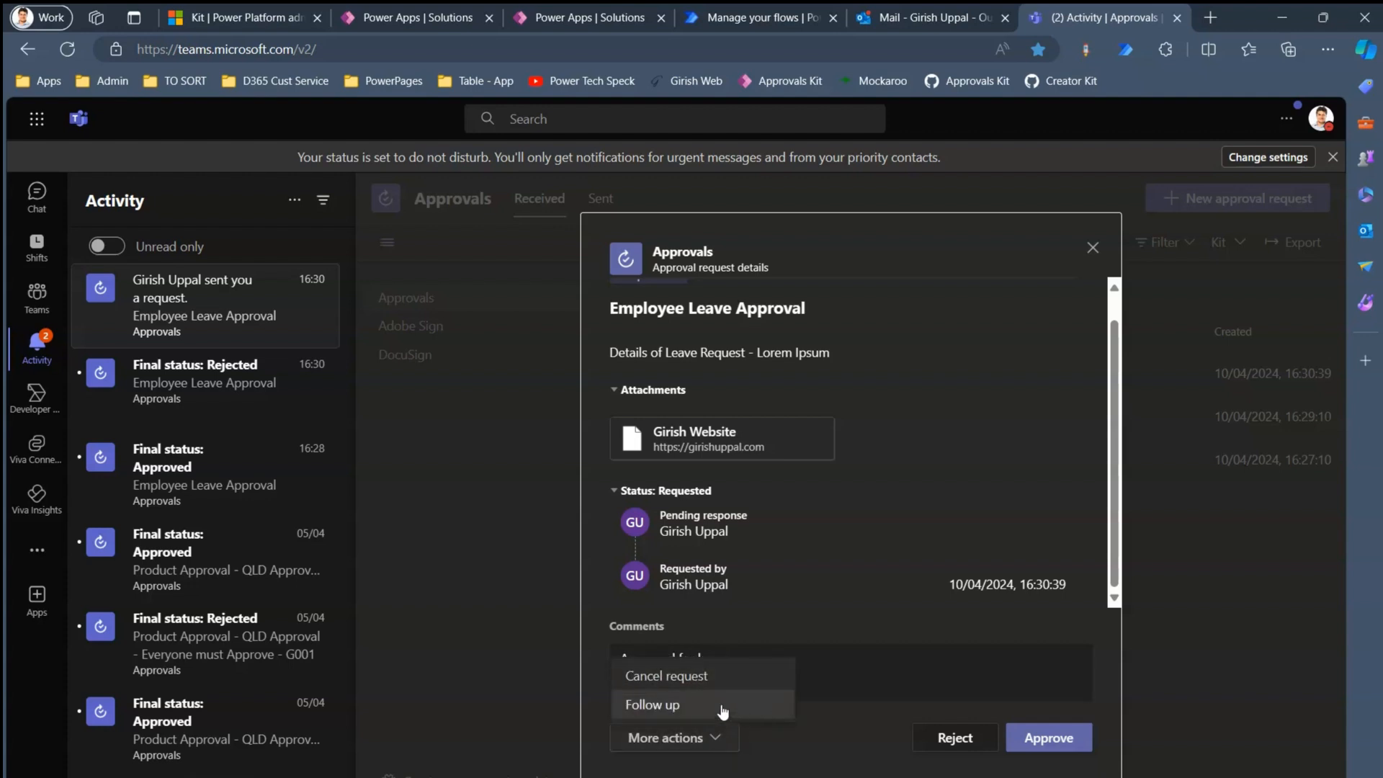
pyautogui.click(707, 736)
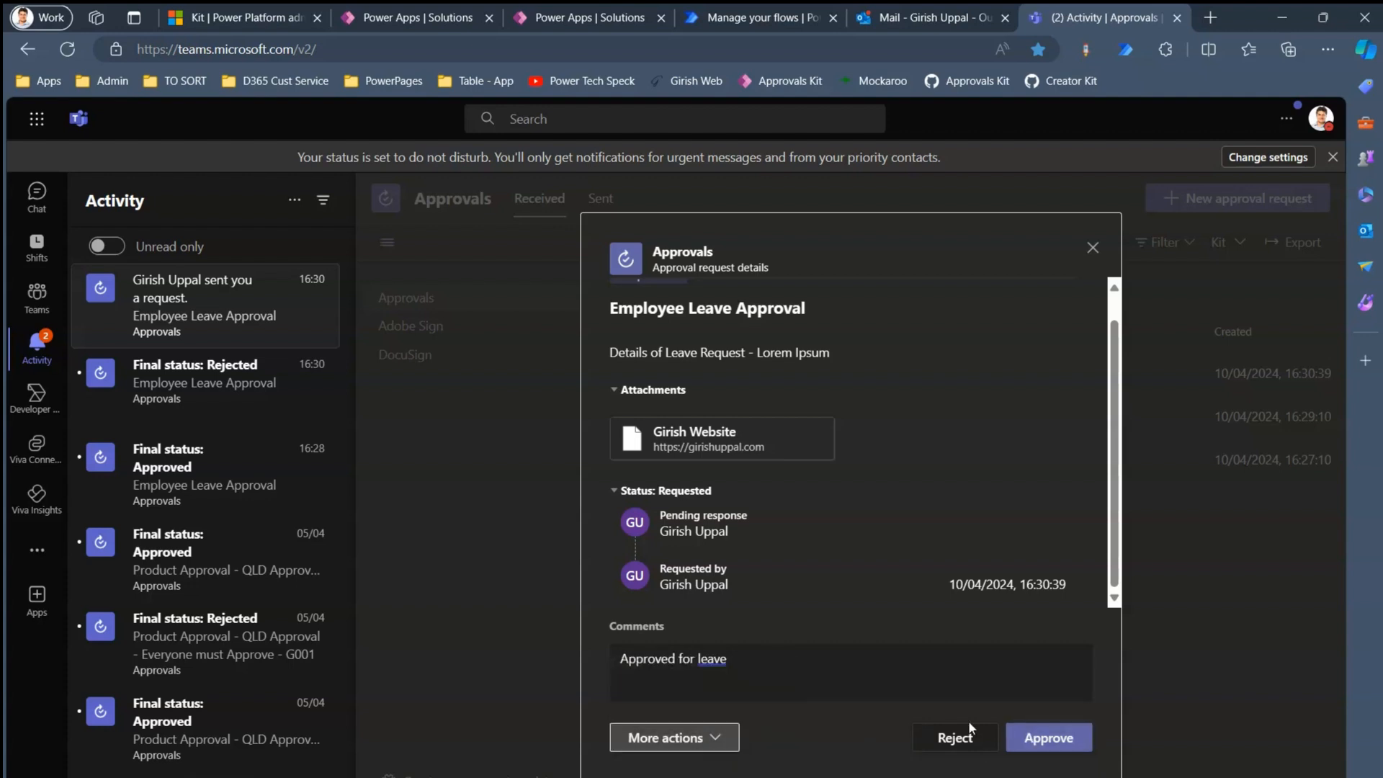
pyautogui.click(1067, 738)
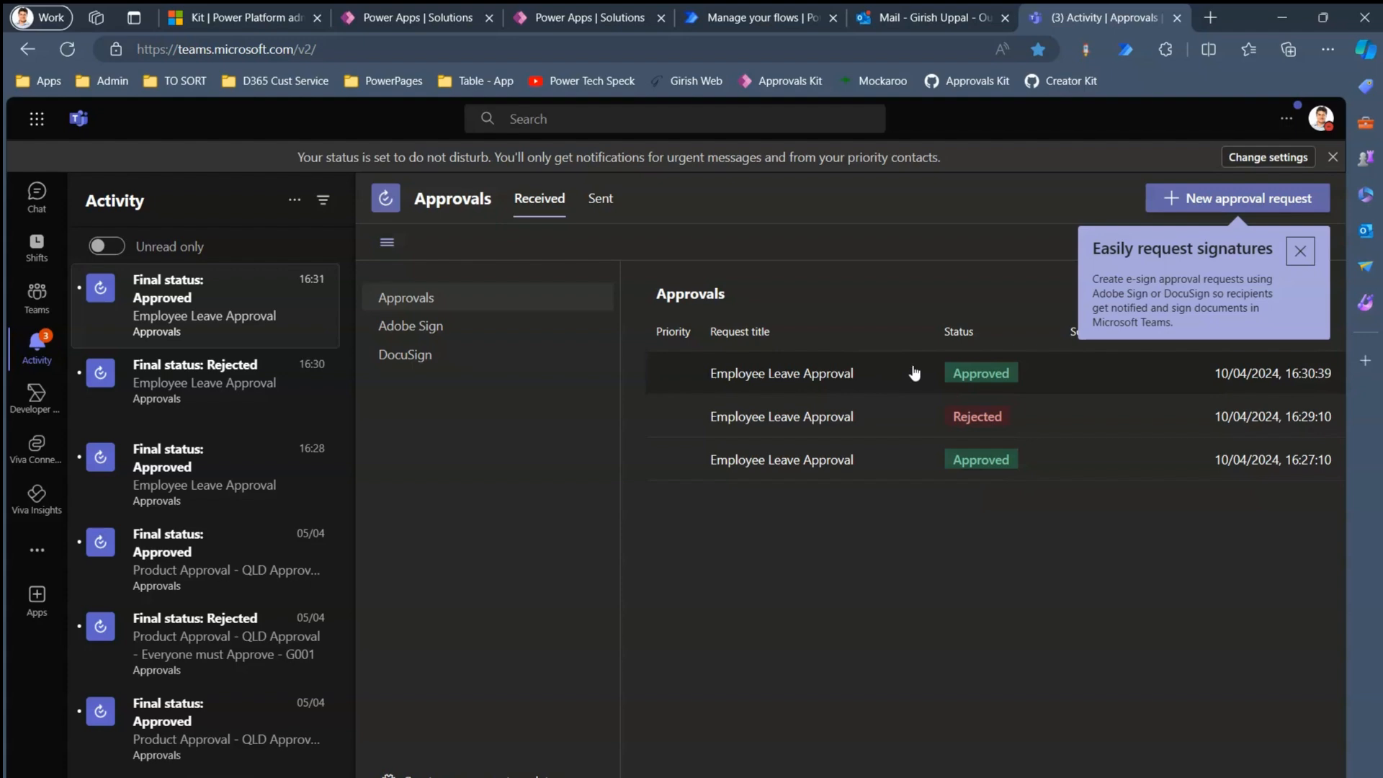
pyautogui.click(915, 28)
pyautogui.click(198, 297)
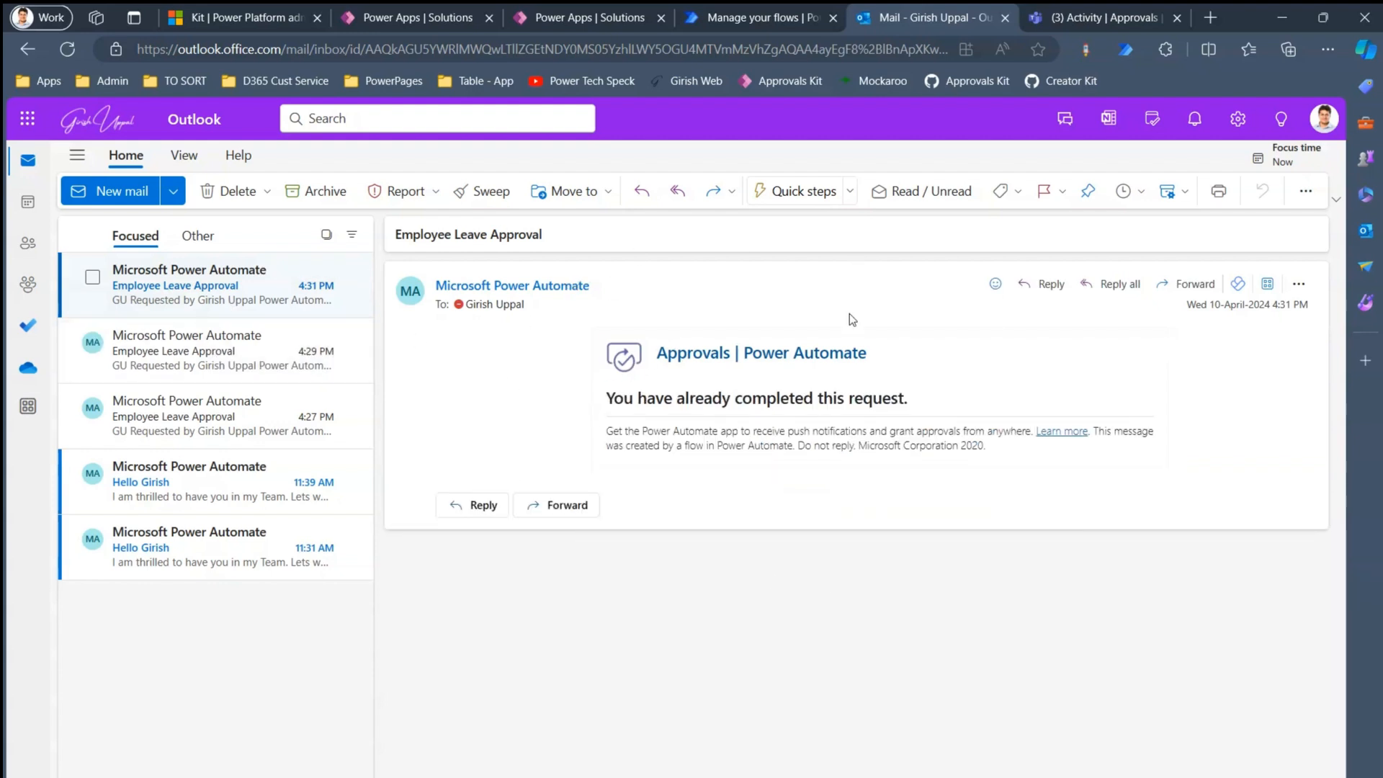
# - Return to Flow 1's details page and open the flow in the designer with Edit
pyautogui.click(732, 9)
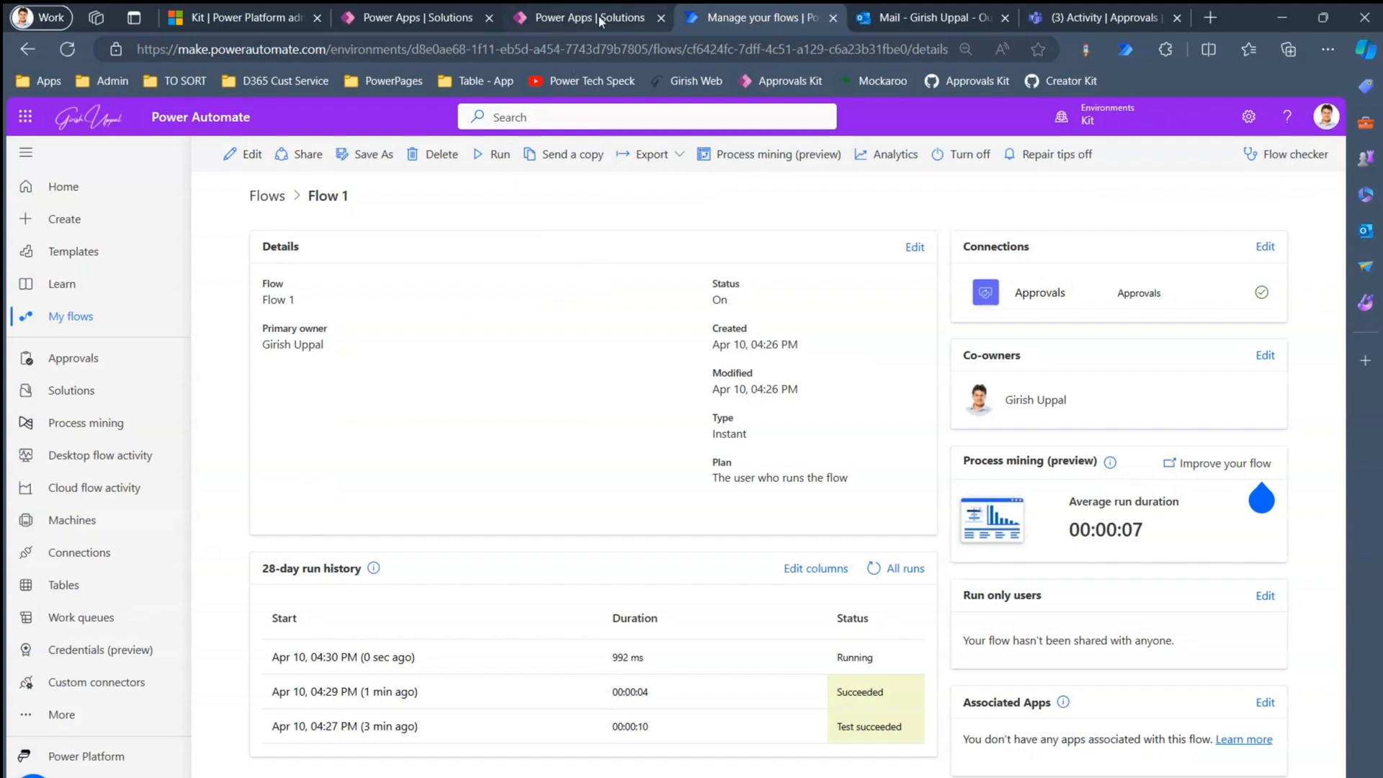
pyautogui.click(242, 158)
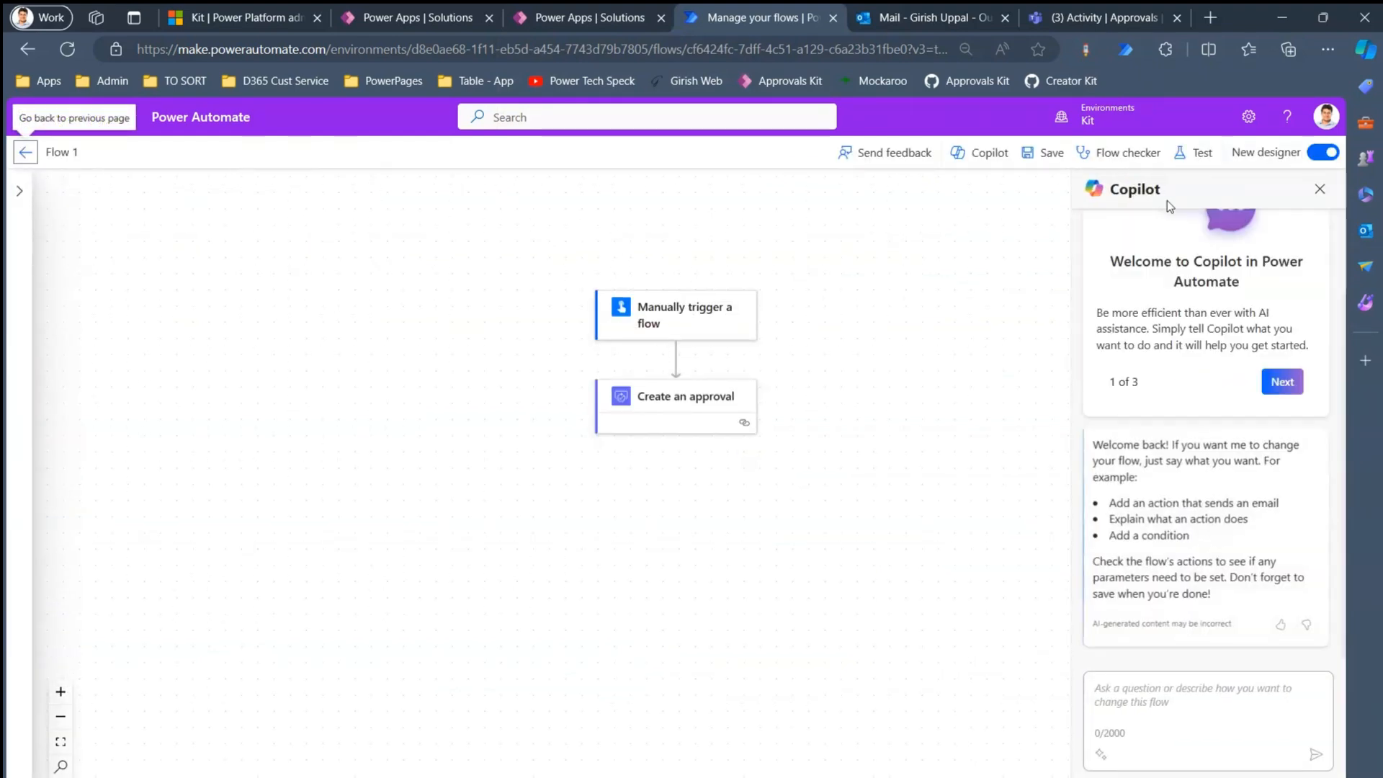
# - Switch to the classic designer and review Create an approval's Approve/Reject - First to respond type, unchanged
pyautogui.click(1323, 153)
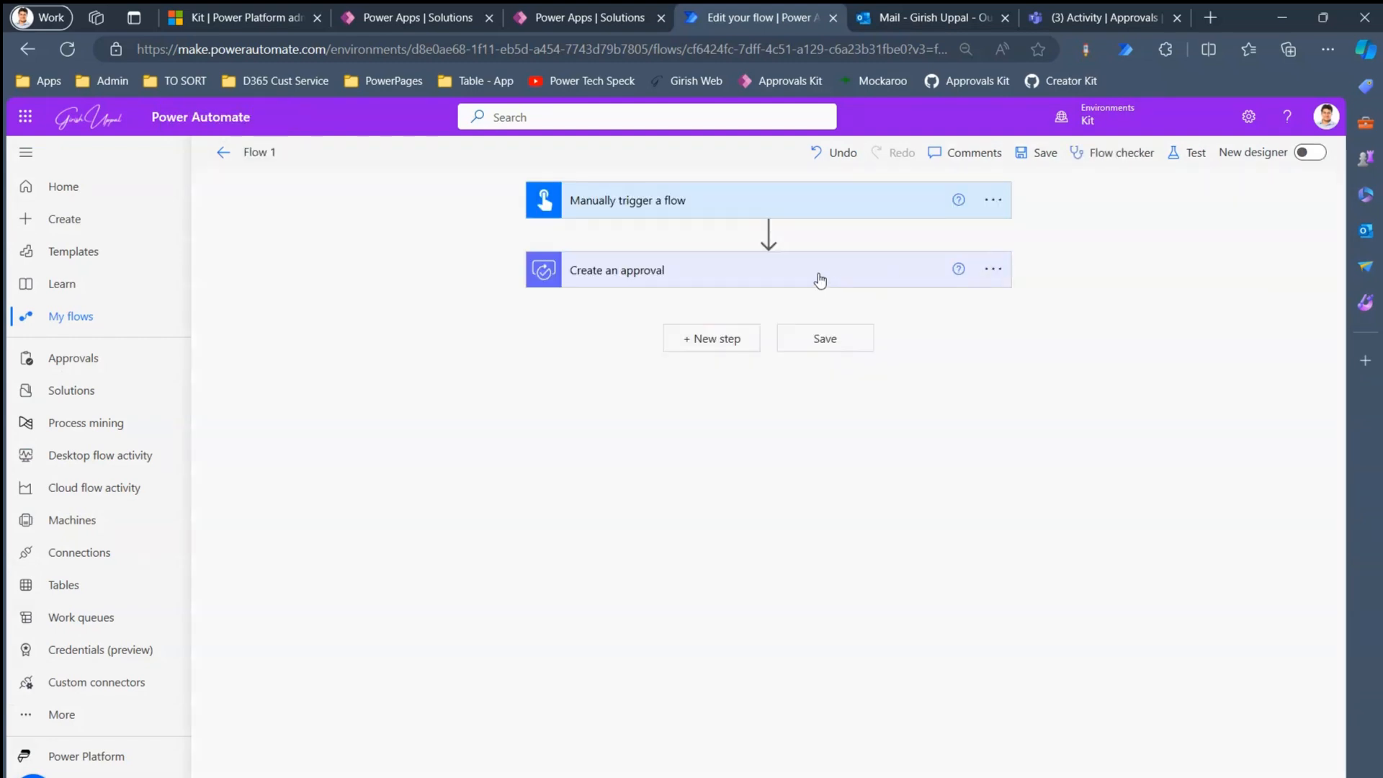
pyautogui.click(820, 279)
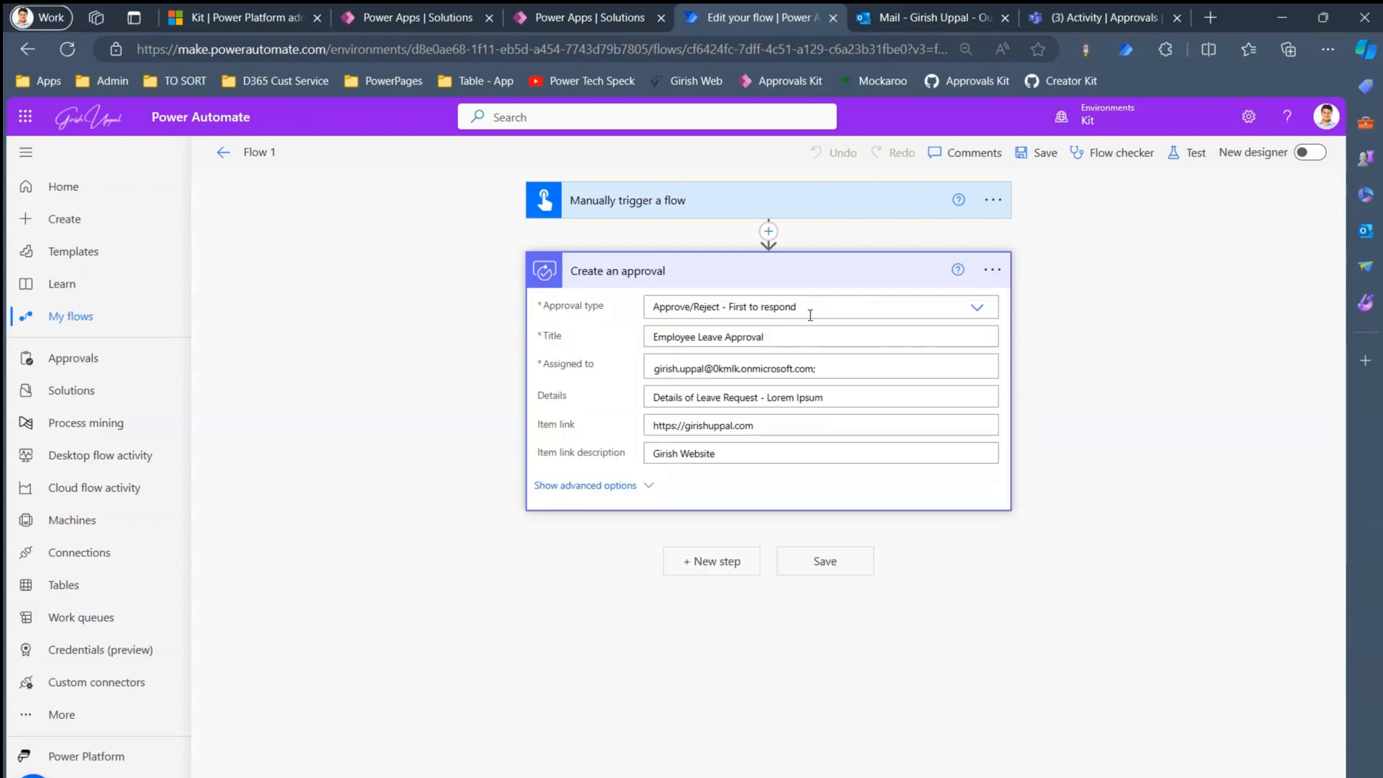
pyautogui.click(978, 310)
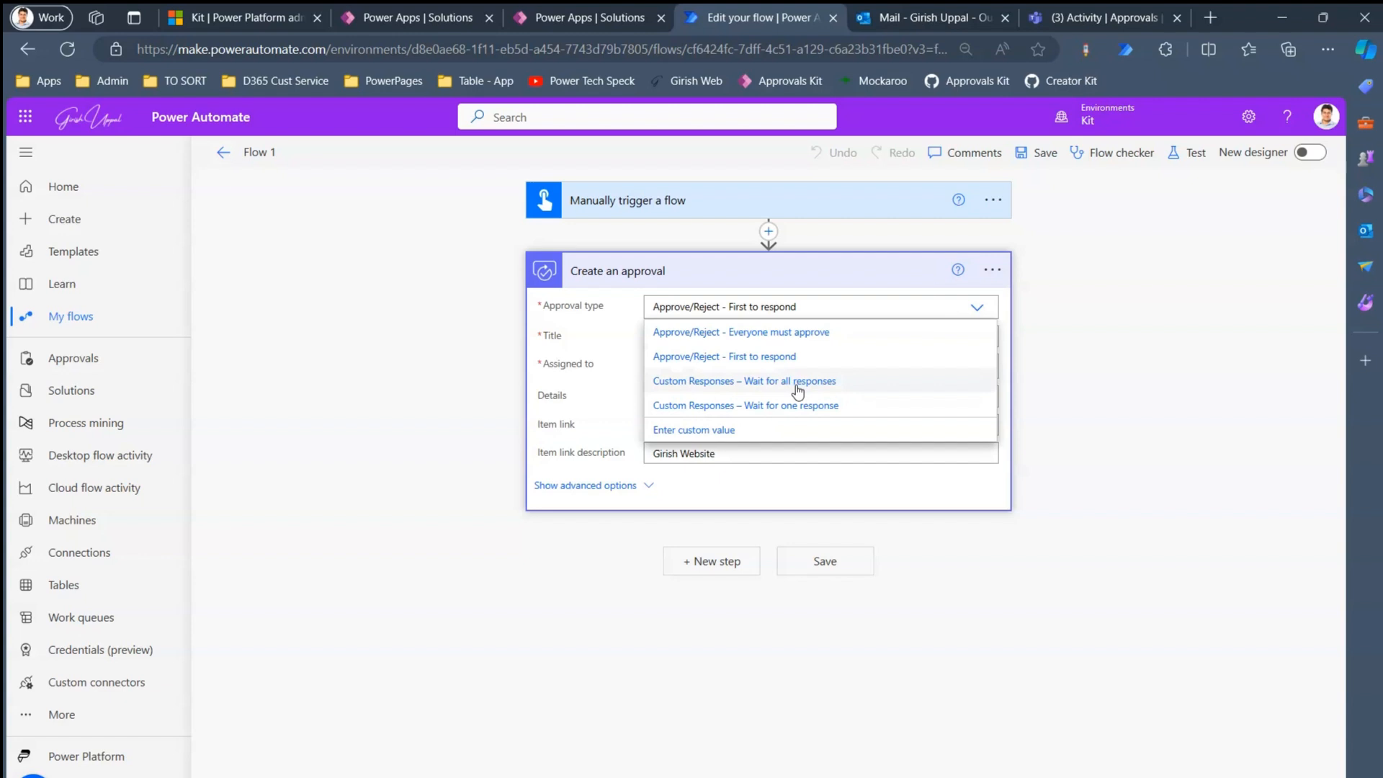
pyautogui.moveTo(797, 391); pyautogui.dragTo(805, 389)
pyautogui.click(976, 473)
# - Add the Approvals connector's Wait for an approval action between the manual trigger and Create an approval
pyautogui.click(768, 231)
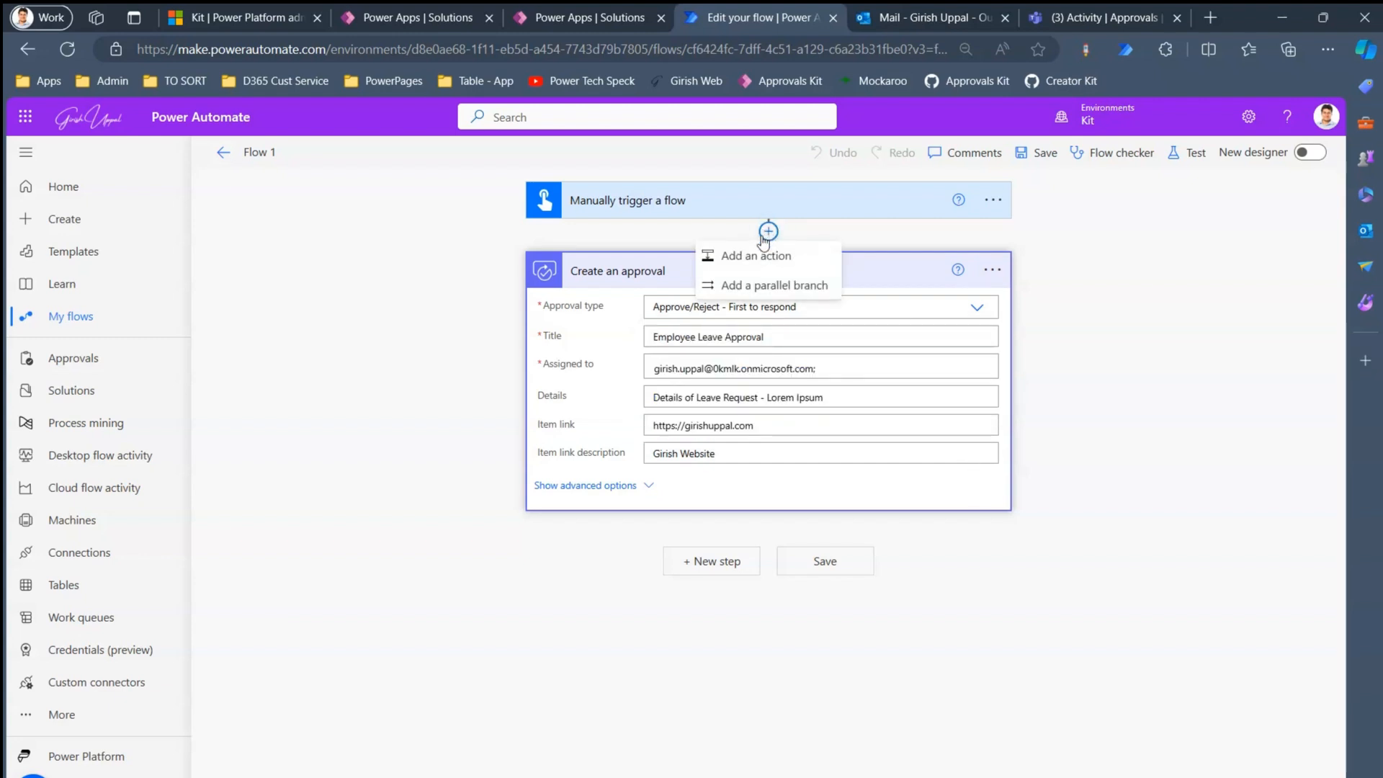
pyautogui.click(768, 258)
pyautogui.click(746, 312)
pyautogui.write('approva')
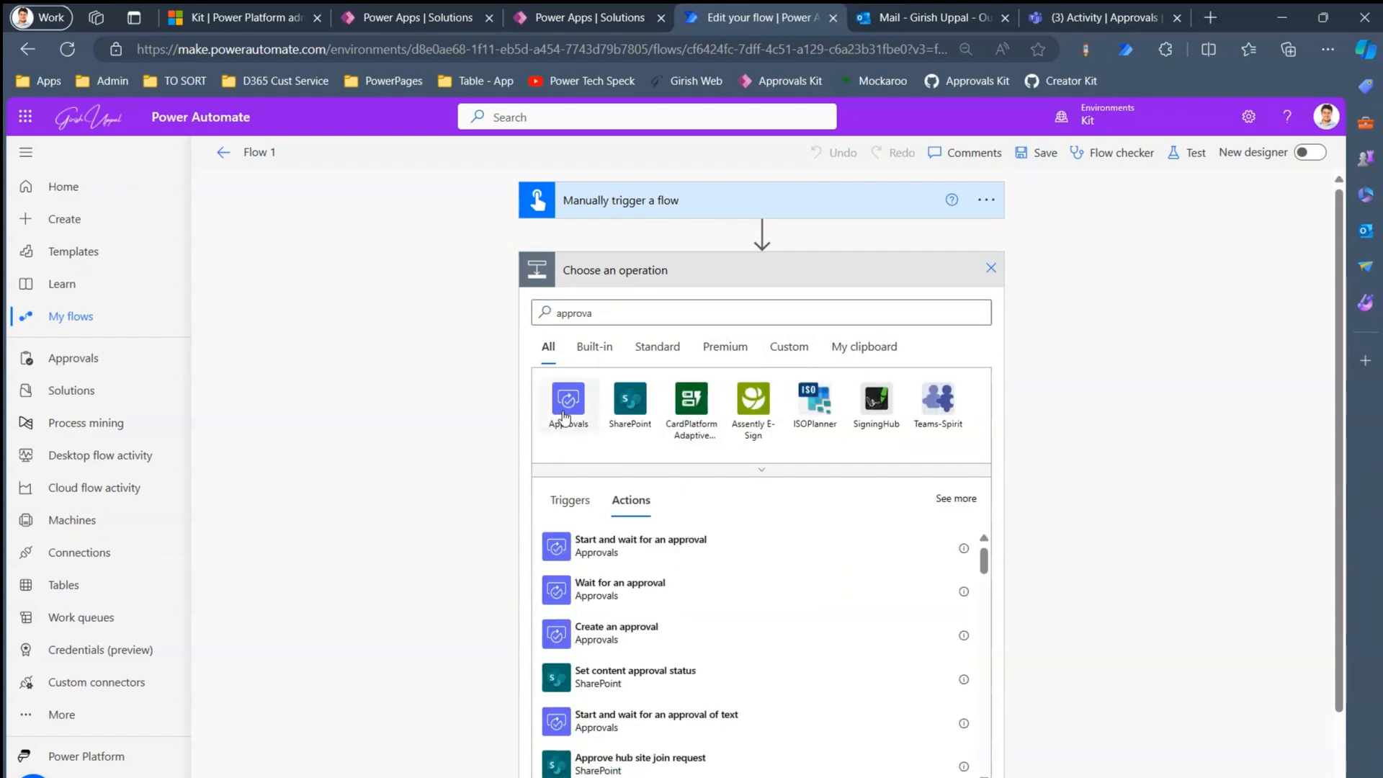
pyautogui.click(565, 407)
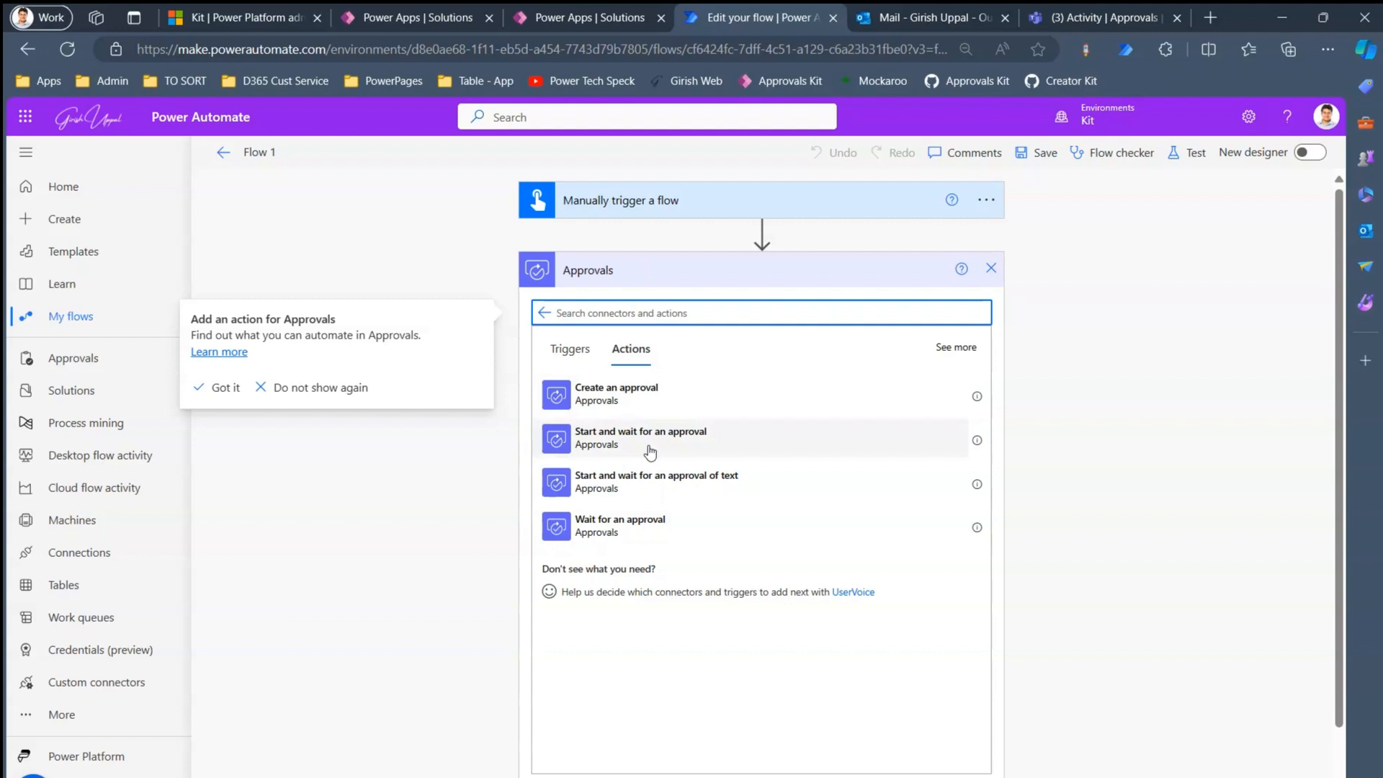
pyautogui.click(621, 525)
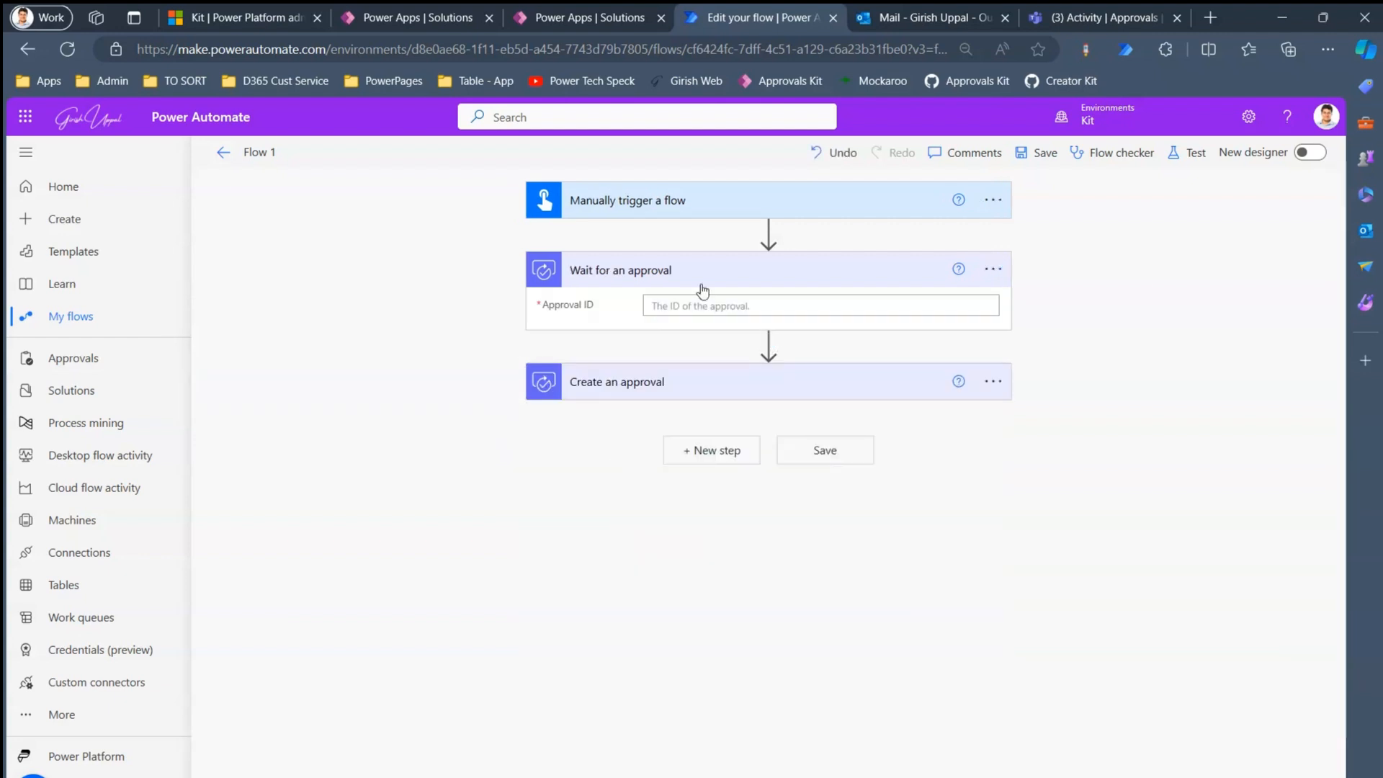
pyautogui.click(684, 304)
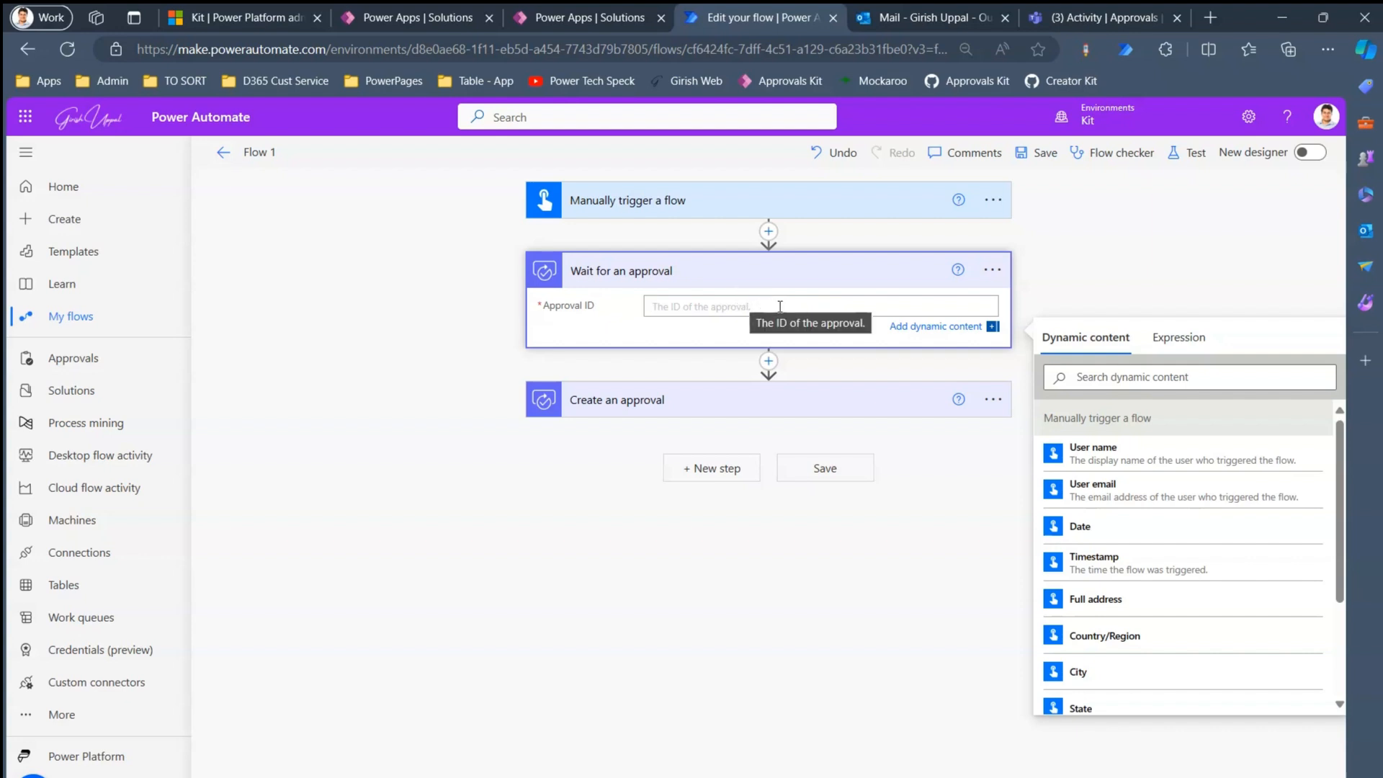
pyautogui.click(788, 634)
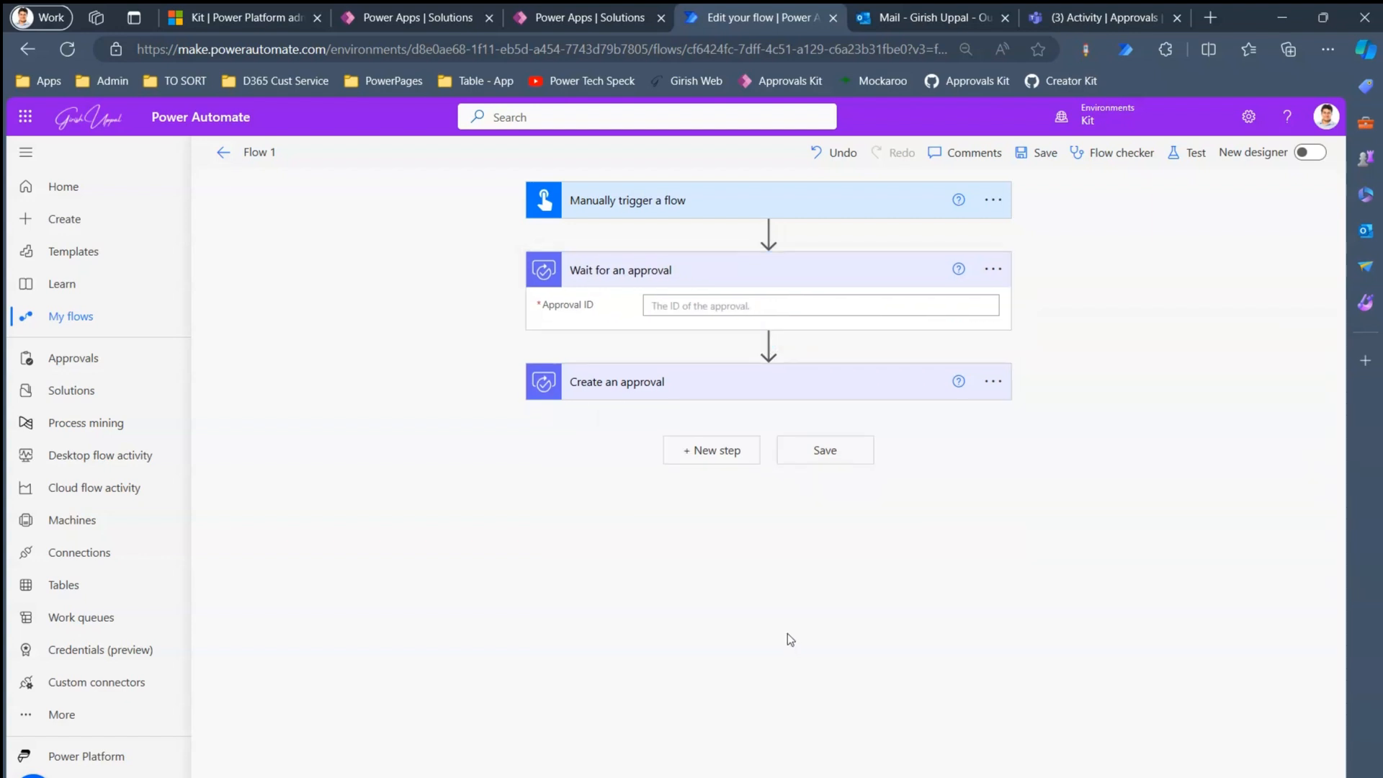